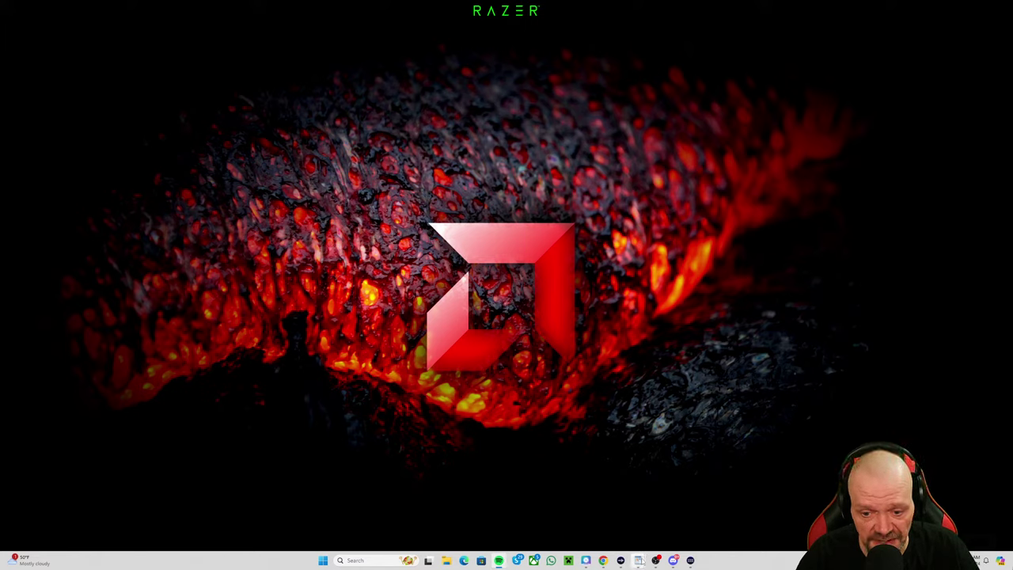
Step: Switch to the WordPad equipment list and insert "Red devil" before "GPU" in the Powercolor 7900xtx line
mouse_move(638, 560)
left_click(599, 510)
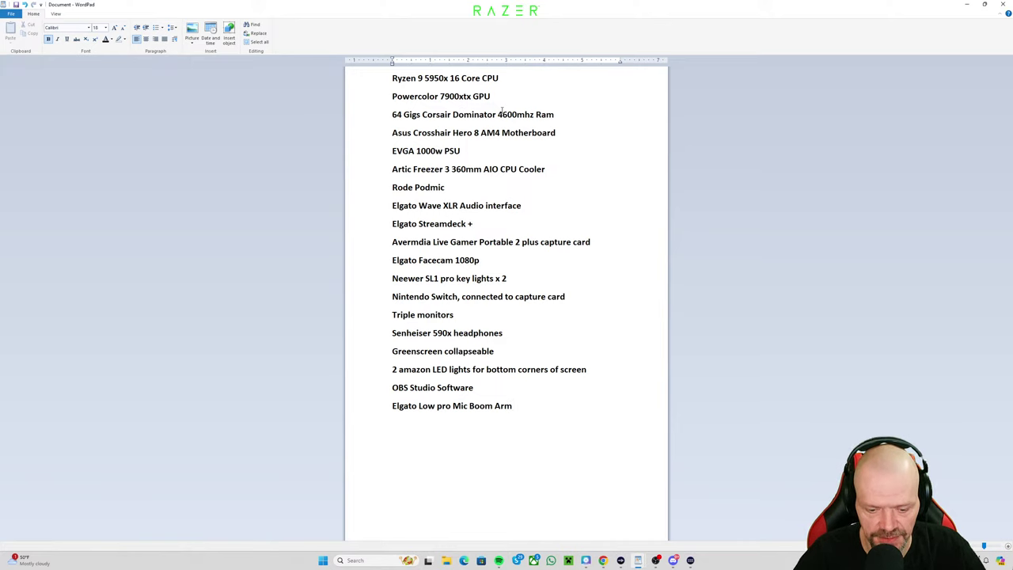
type("Red ")
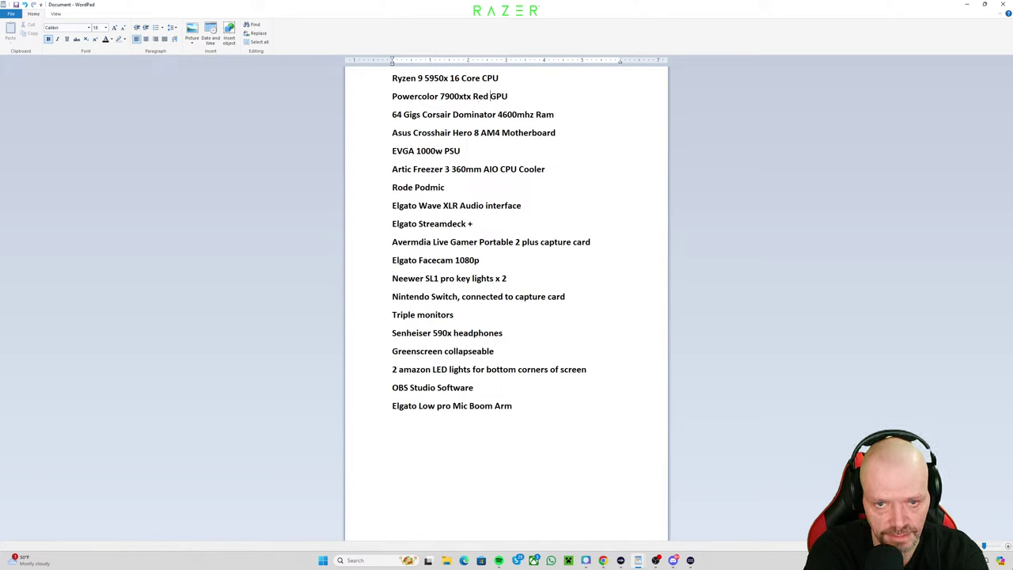
type("De")
key("BackSpace")
key("BackSpace")
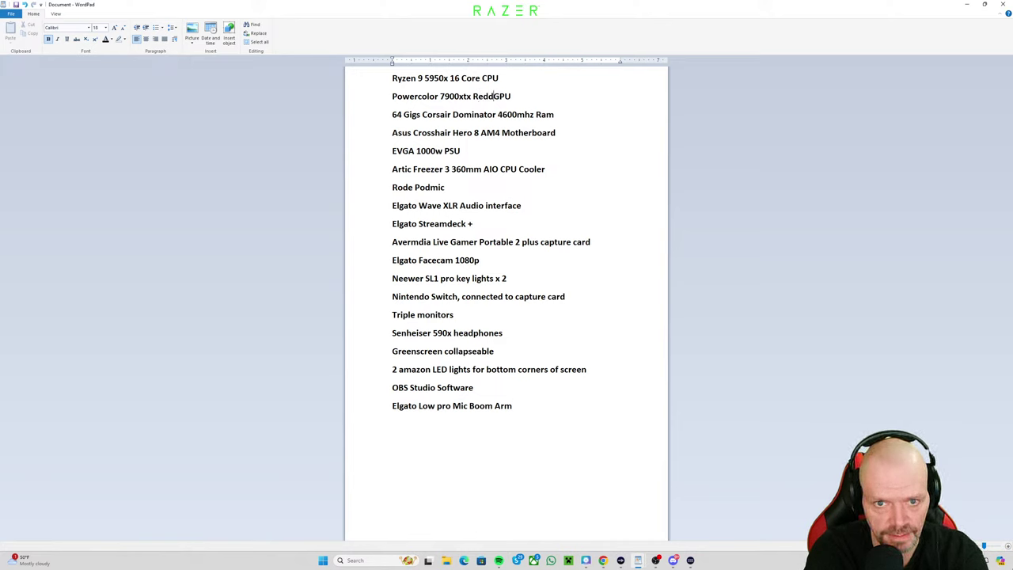
type("de")
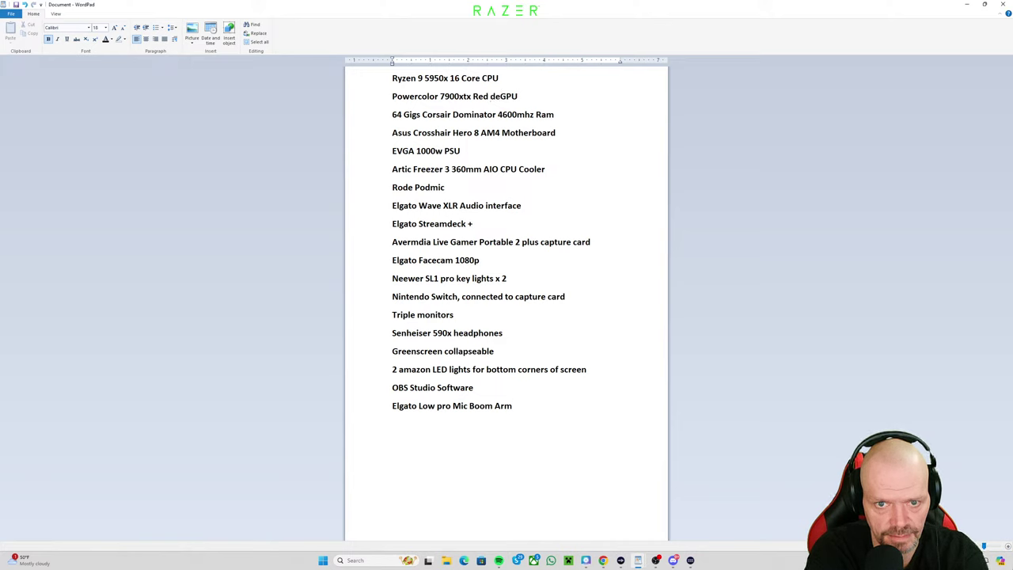
type("vil")
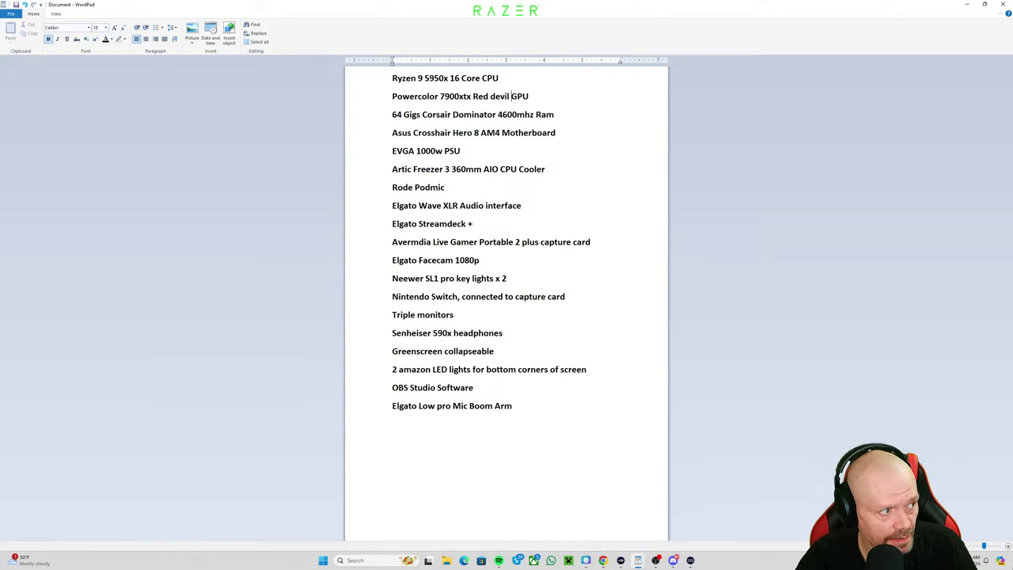
Step: Bring up OBS Studio full screen, examine the streaming output and encoder settings, and return to the equipment list
left_click_drag(0, 63, 638, 110)
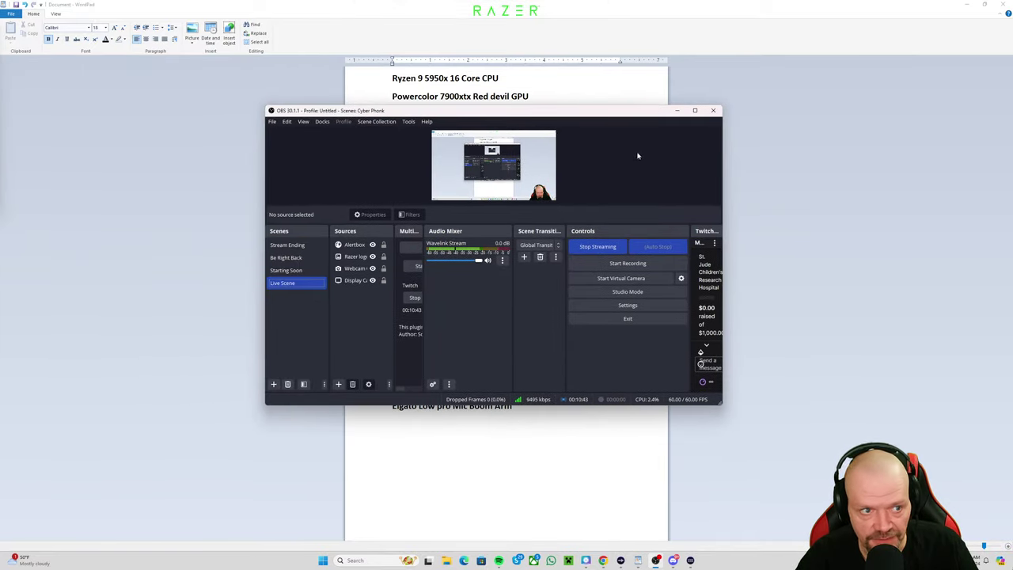
left_click(696, 112)
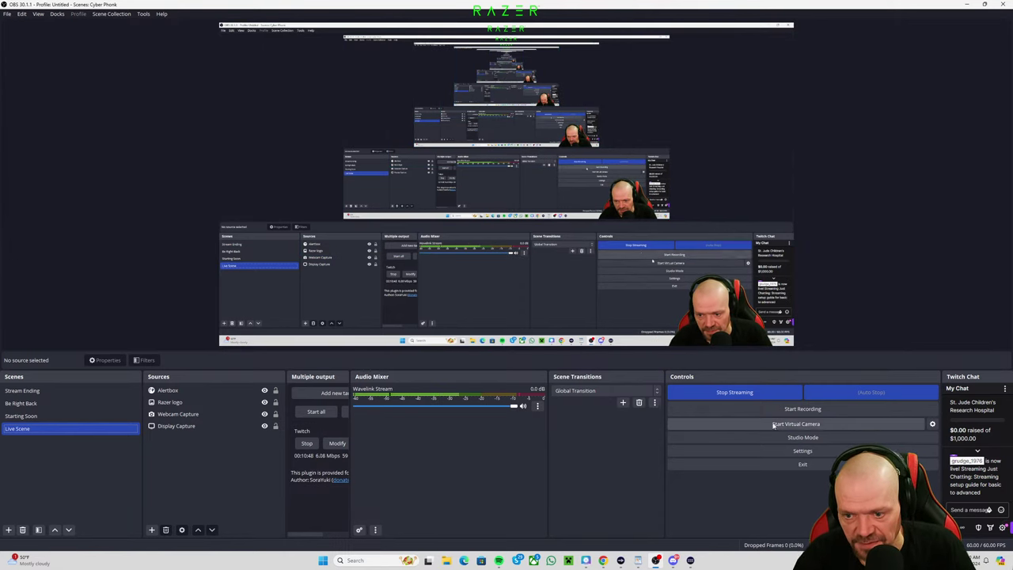
left_click(803, 451)
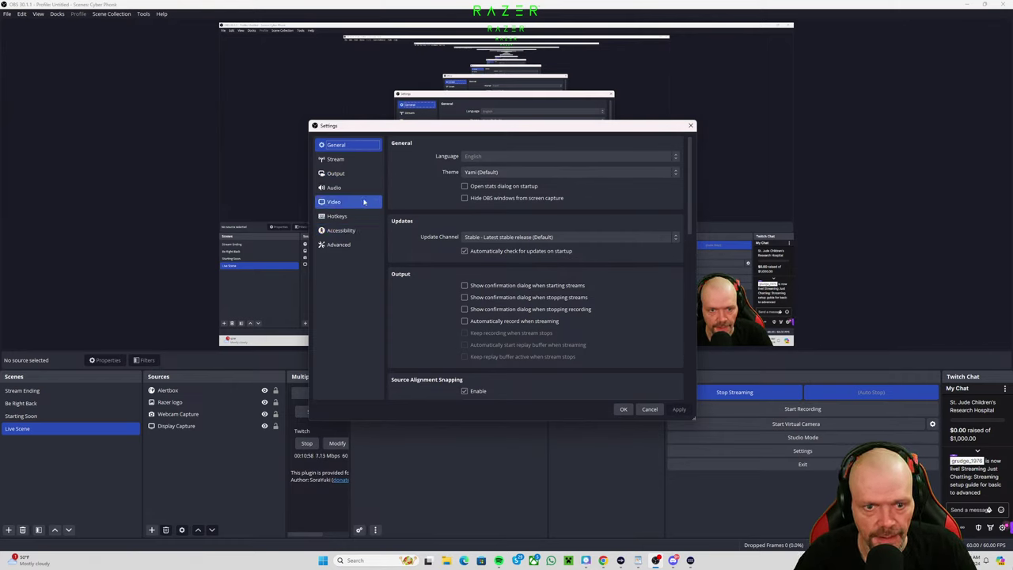
left_click(348, 174)
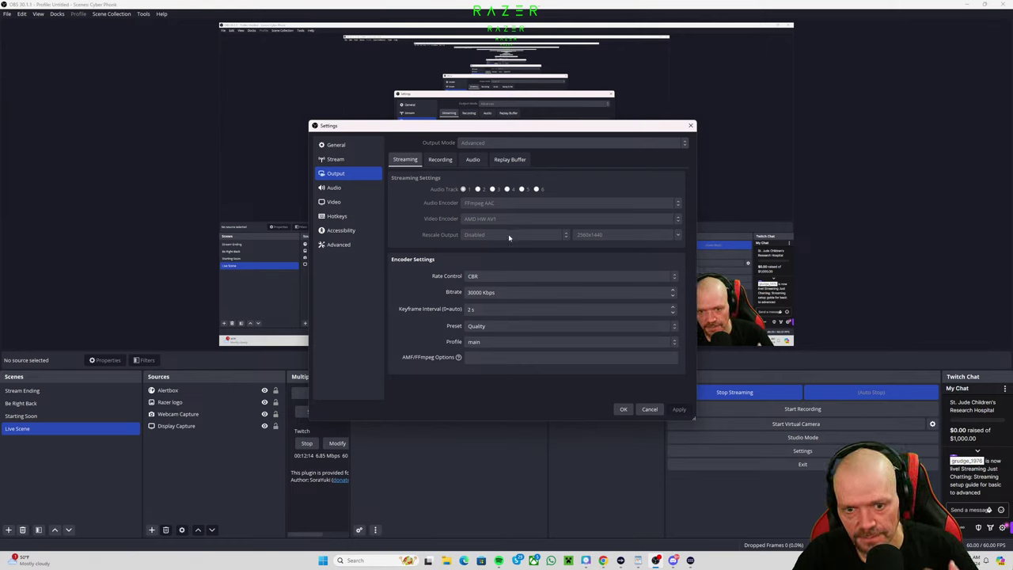
left_click(623, 410)
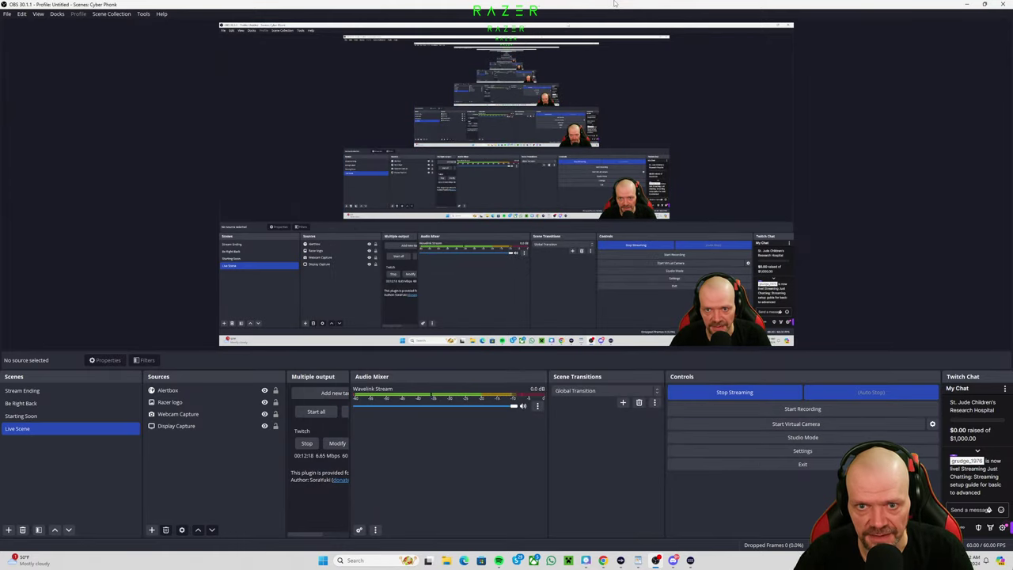
left_click(966, 4)
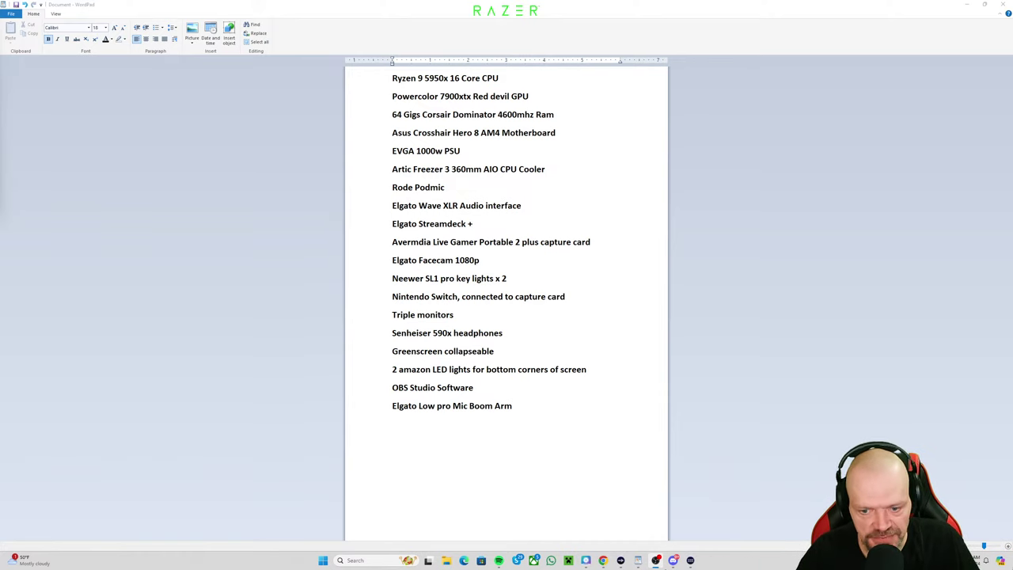
Step: Open a new maximized Chrome window and load speedtest.net
right_click(603, 560)
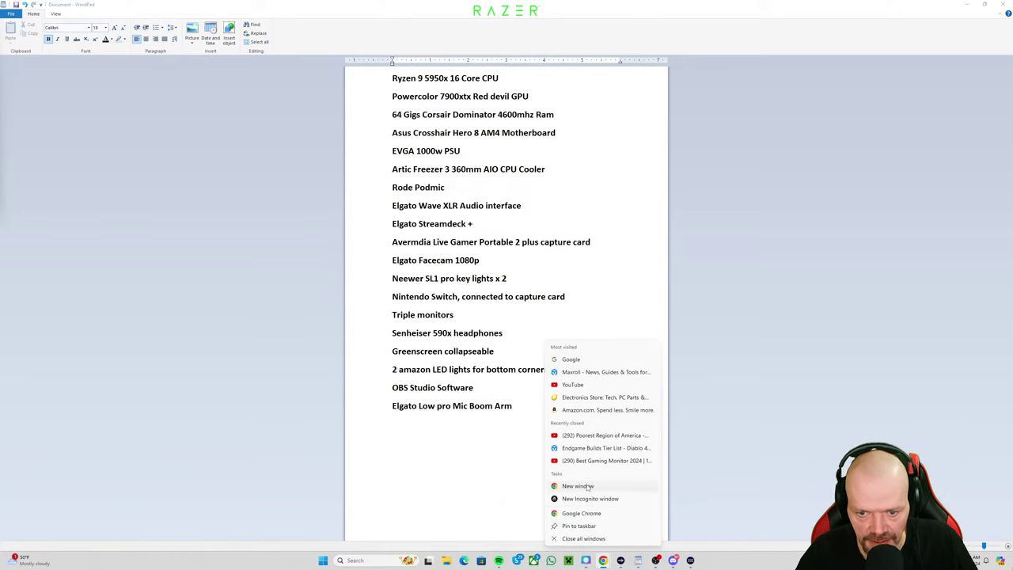
left_click(577, 485)
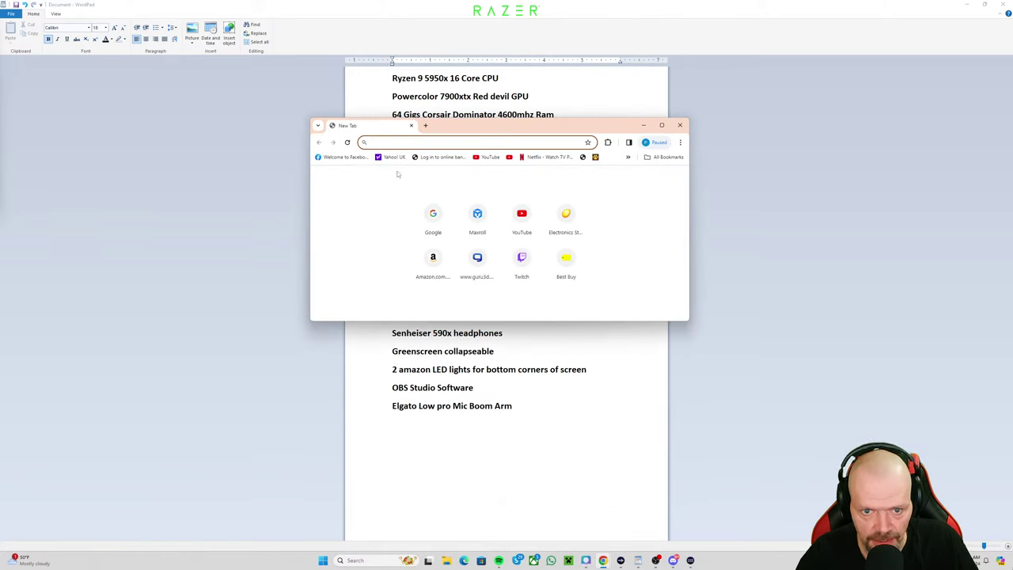
left_click(433, 219)
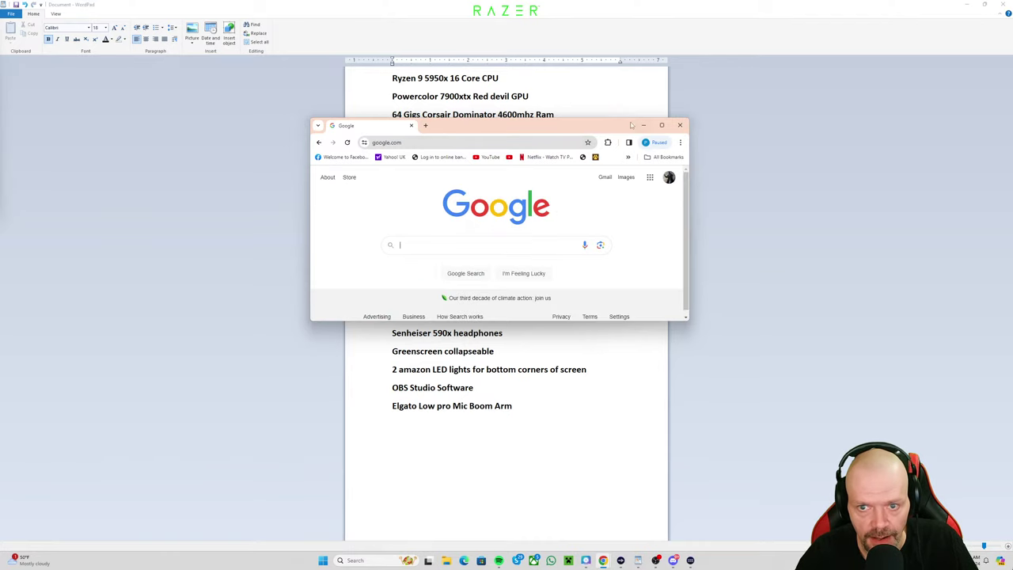
left_click(662, 125)
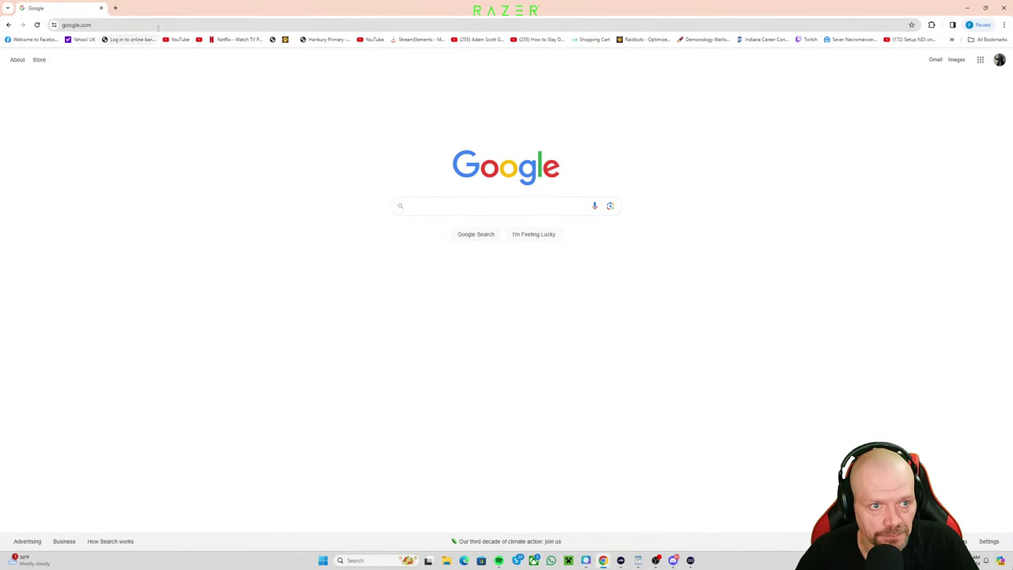
left_click(184, 24)
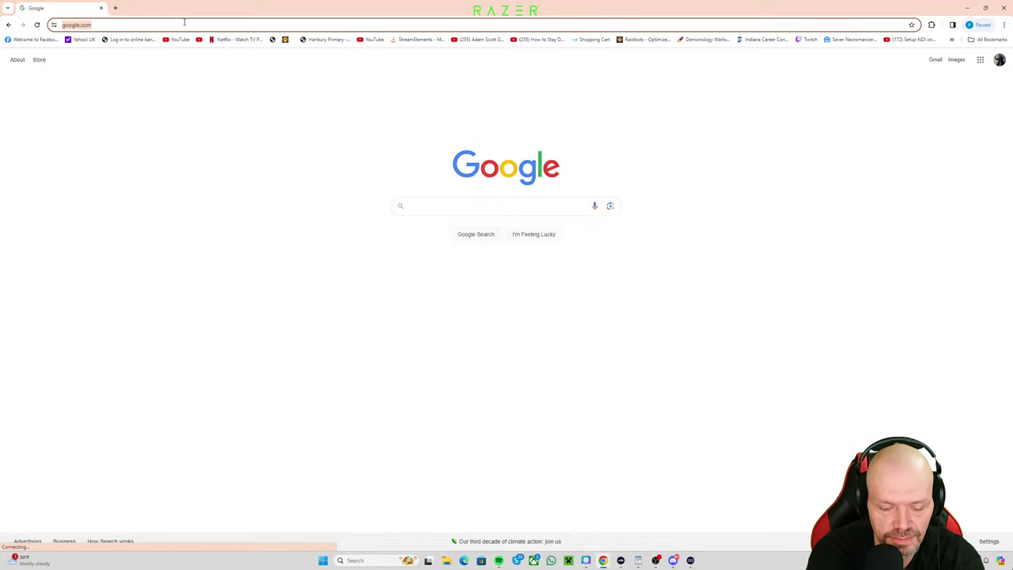
type("speed")
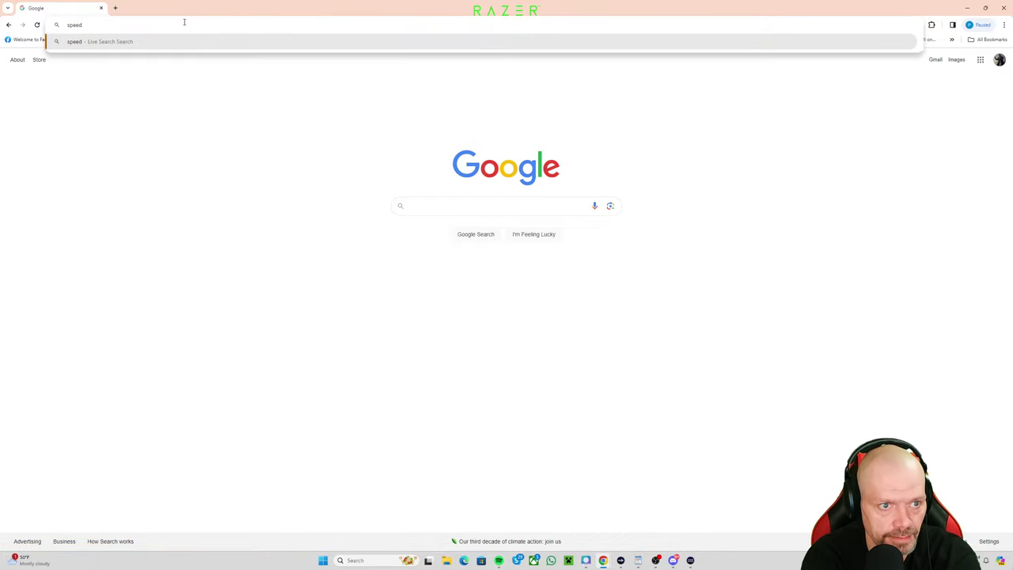
type("test.ne")
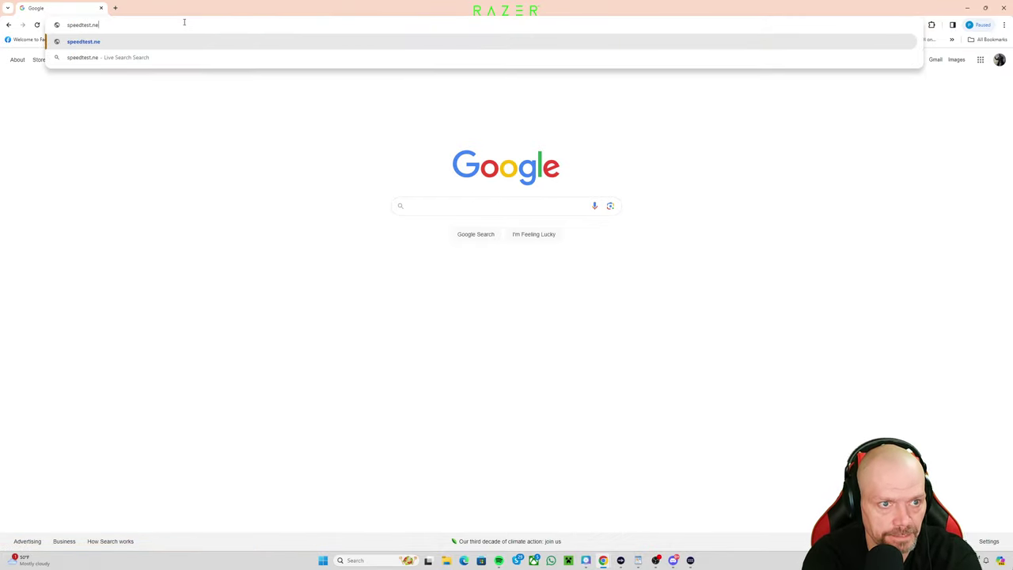
type("t")
key("Return")
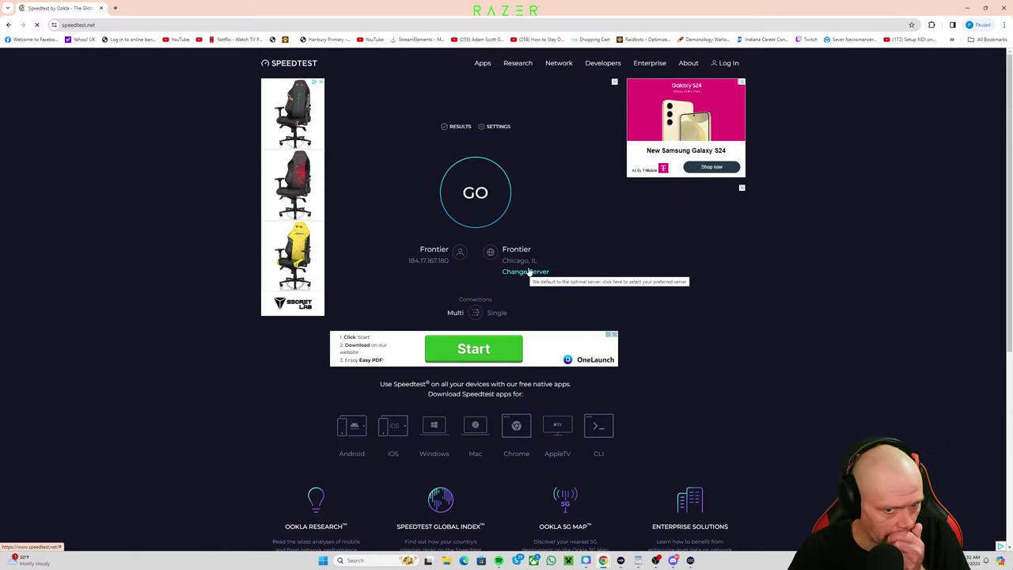
Step: Run the internet speed test, dismiss the Speedtest for Windows offer, and return to the equipment list
left_click(495, 224)
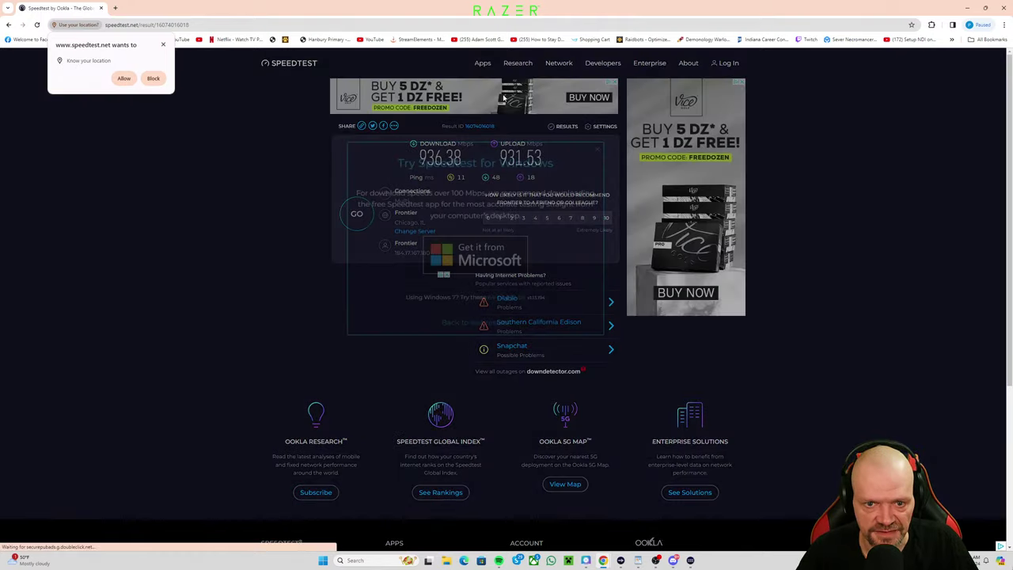
left_click(599, 149)
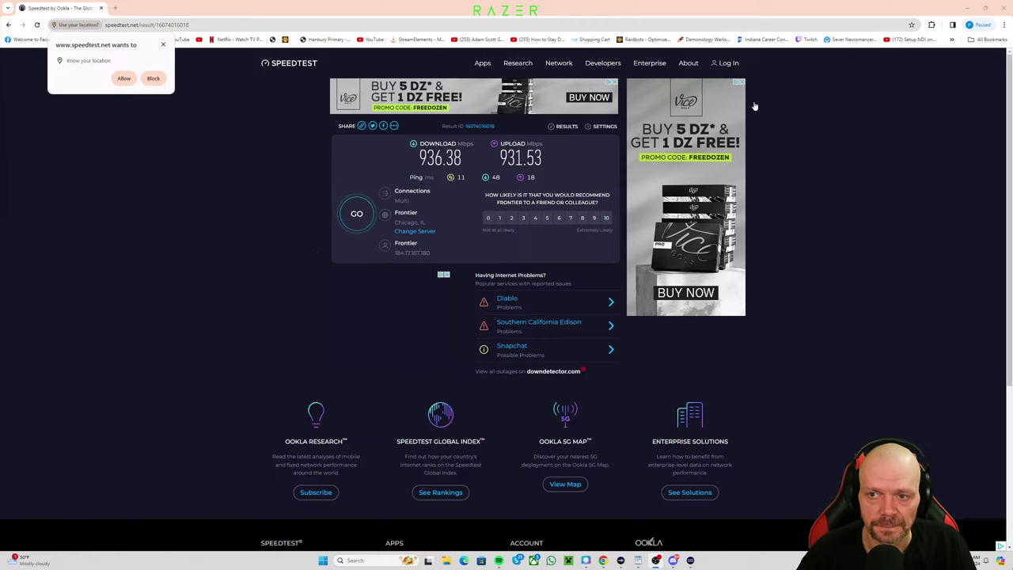
key("alt+Tab")
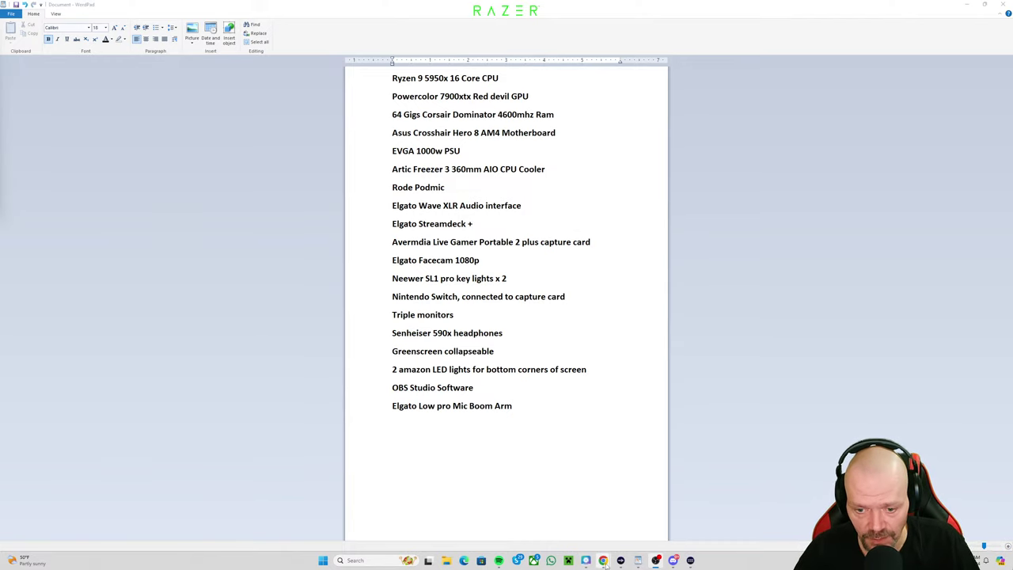
Step: Switch to the Newegg shopping cart in Chrome and open the saved ZOTAC GeForce RTX 4080 SUPER product page
mouse_move(604, 563)
left_click(603, 518)
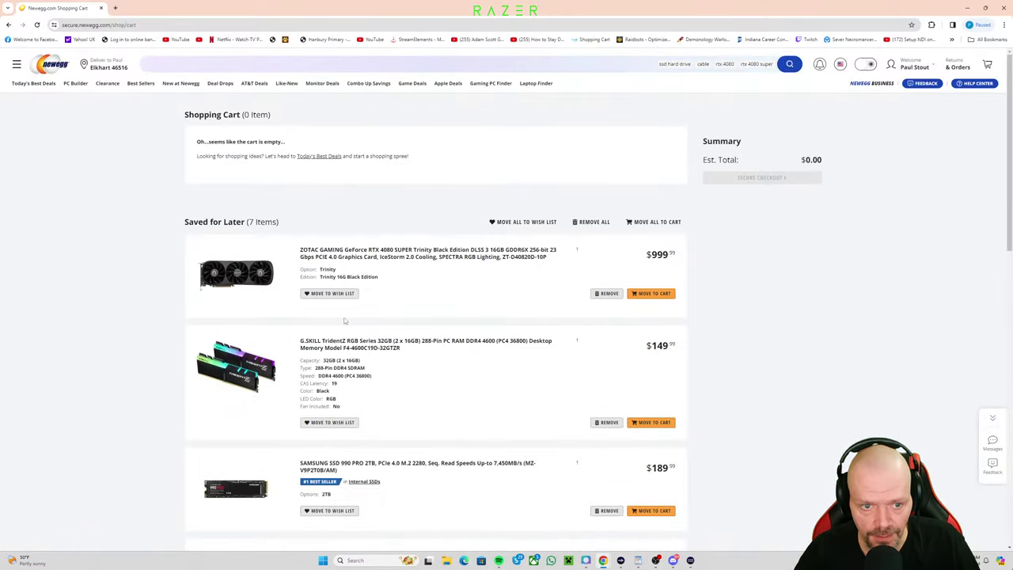
left_click(428, 255)
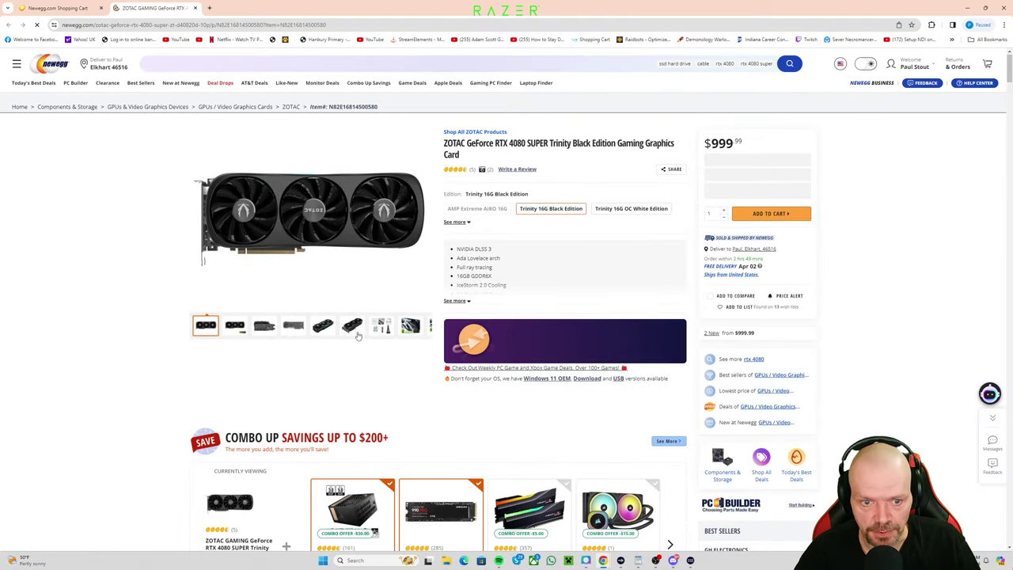
Step: Examine the graphics card's specifications for its ports, power draw and recommended PSU wattage, and minimize the browser
mouse_move(364, 303)
scroll(365, 303, "down", 10)
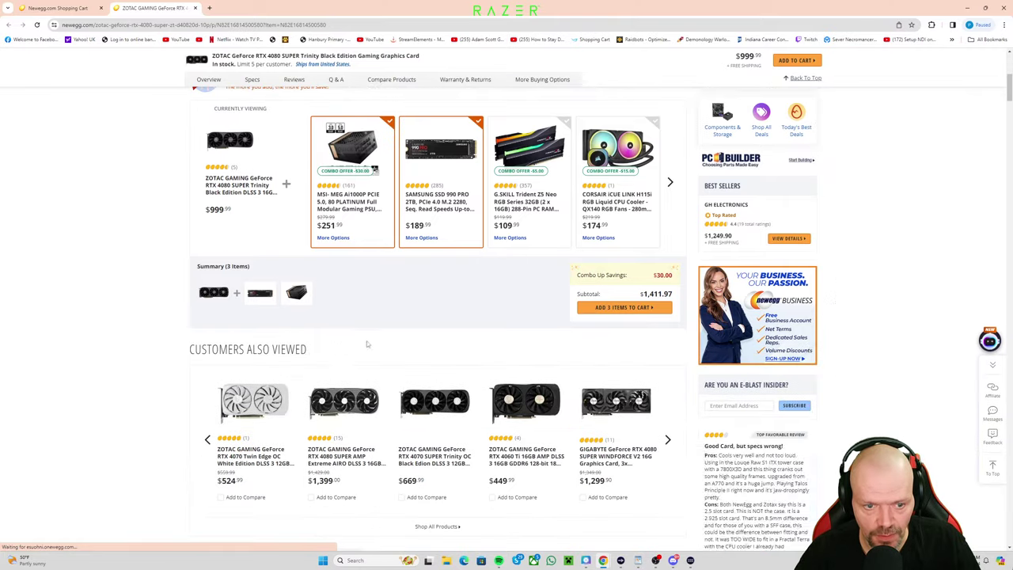
left_click(258, 363)
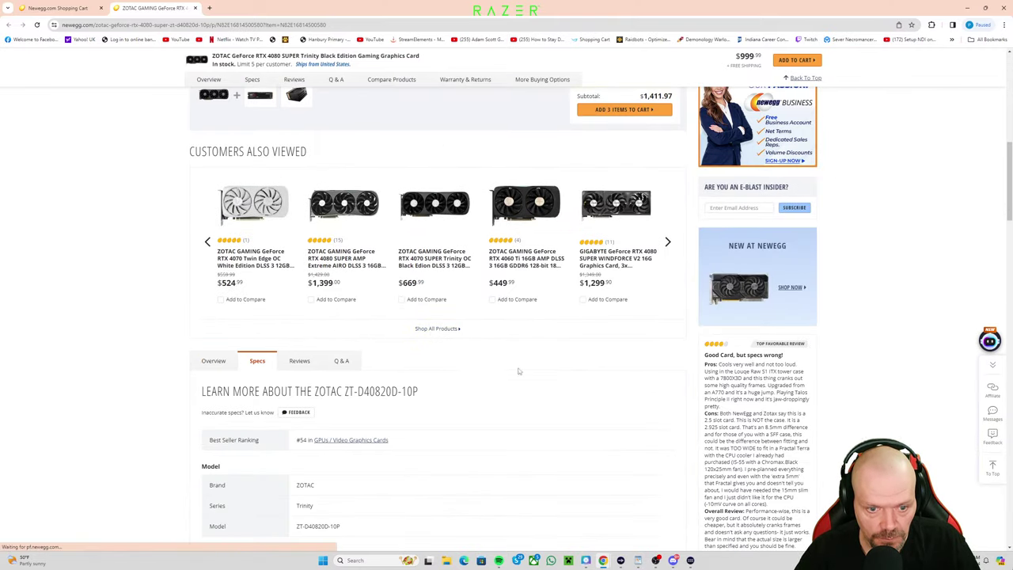
scroll(450, 339, "down", 3)
scroll(369, 372, "down", 2)
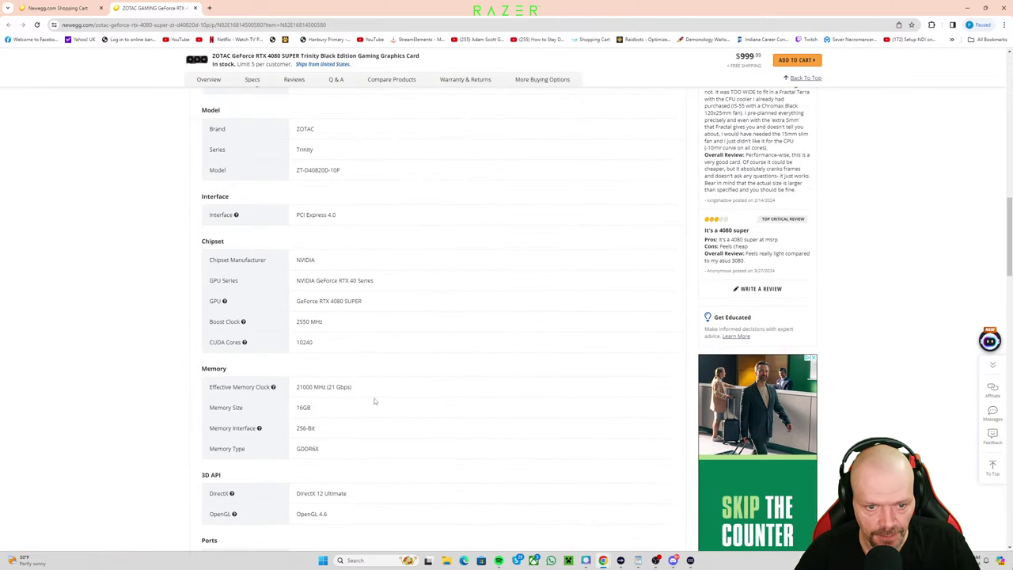
scroll(364, 388, "down", 2)
scroll(358, 403, "down", 2)
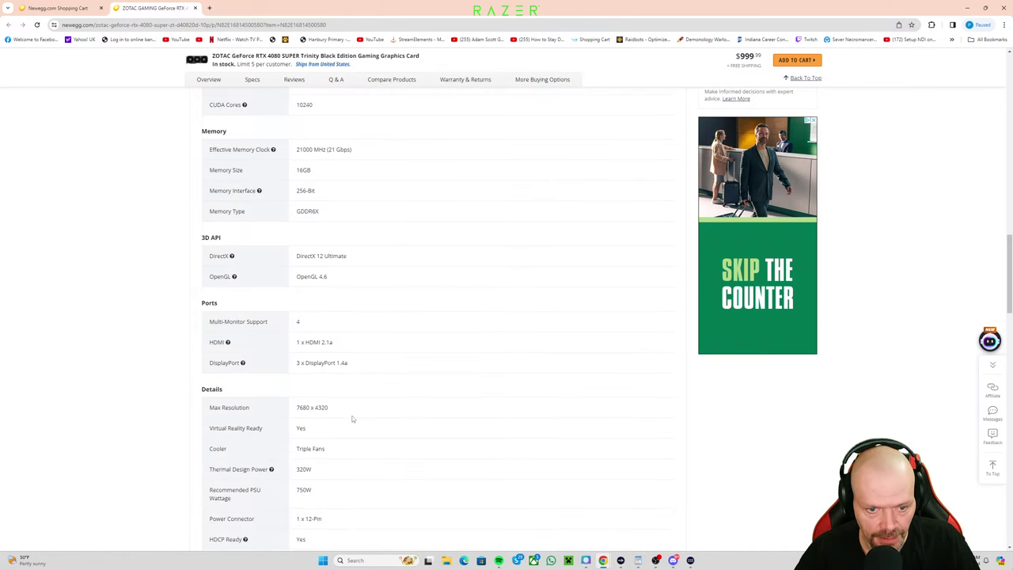
scroll(352, 419, "down", 1)
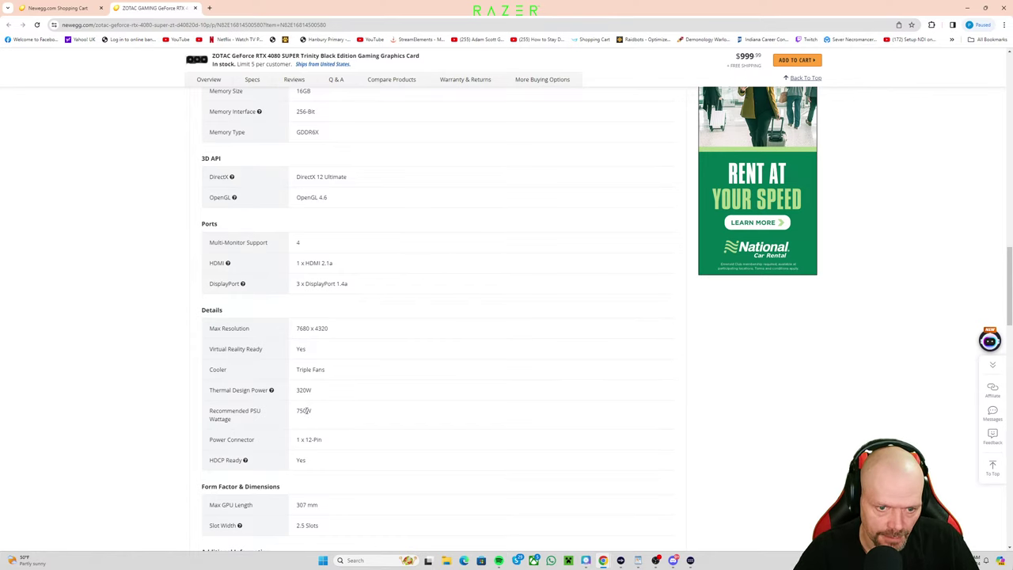
left_click(971, 7)
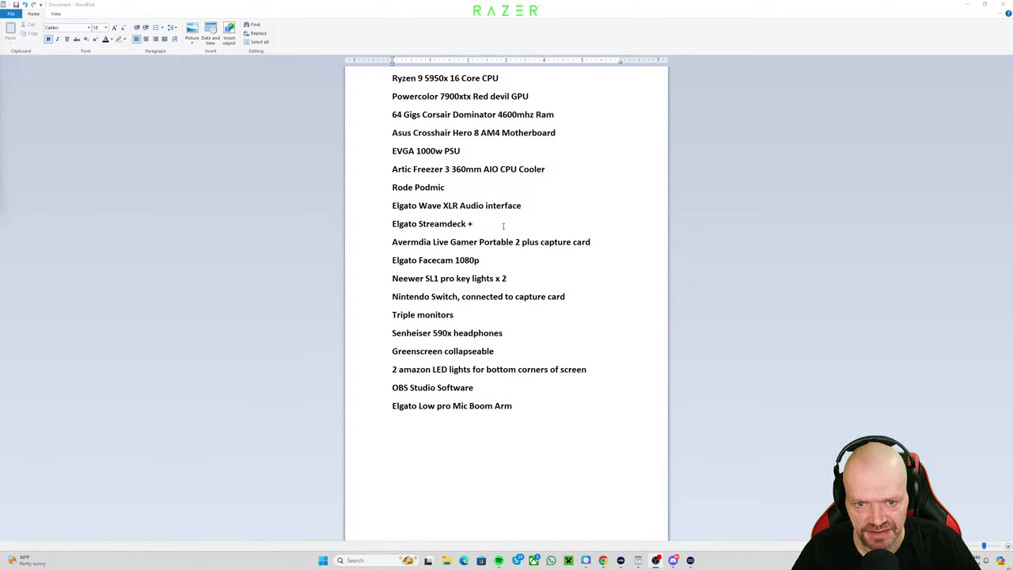
Step: Add the line Elgato Wavelink Software below Elgato Streamdeck + in the WordPad equipment list
key("alt+Tab")
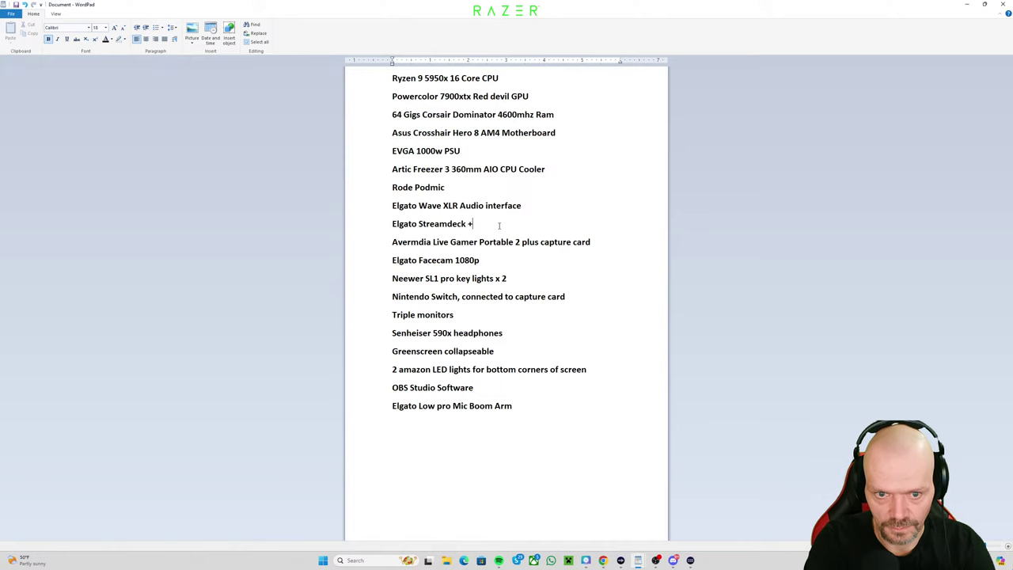
key("Return")
type("El")
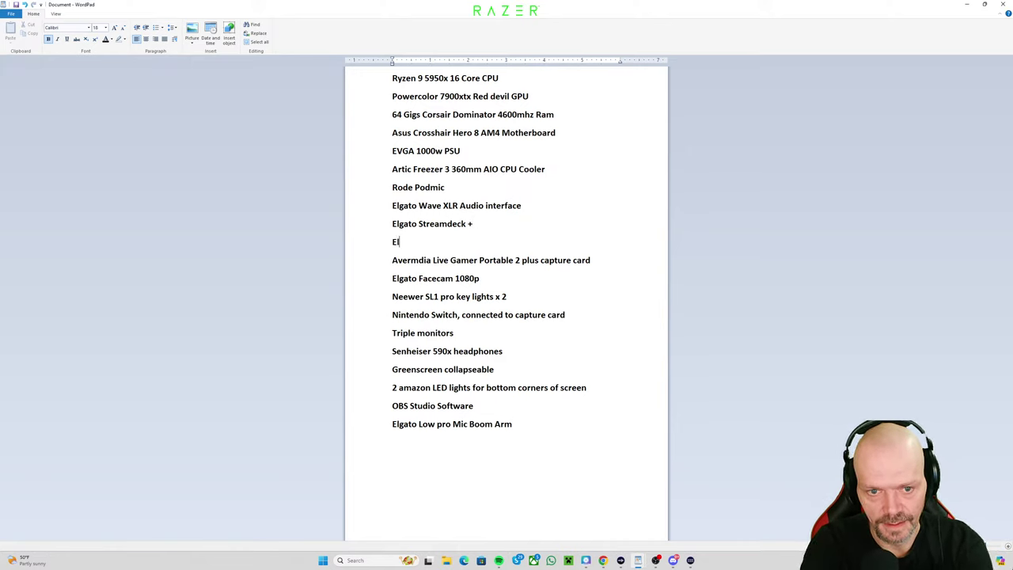
type("gato W")
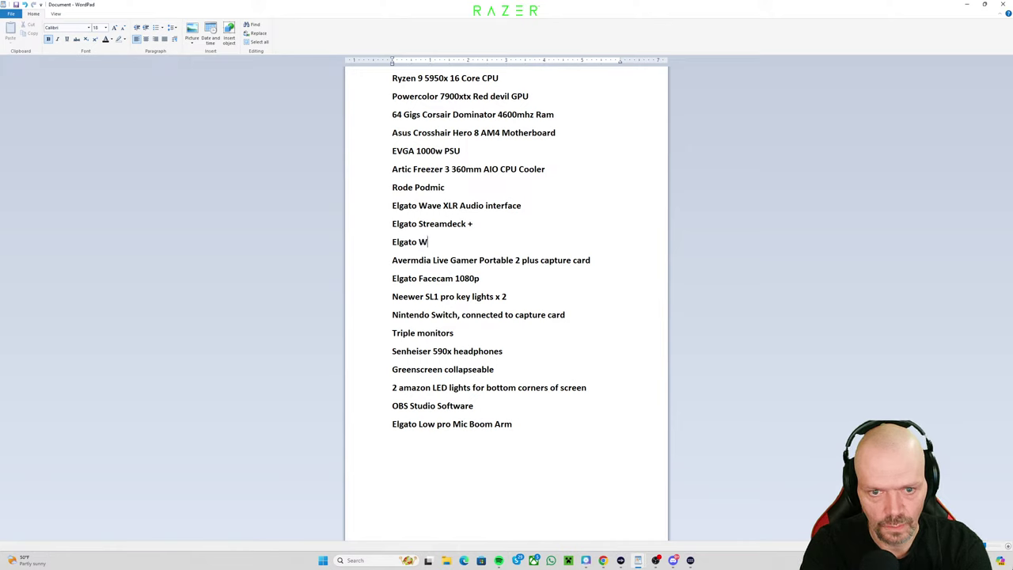
type("aveling")
key("BackSpace")
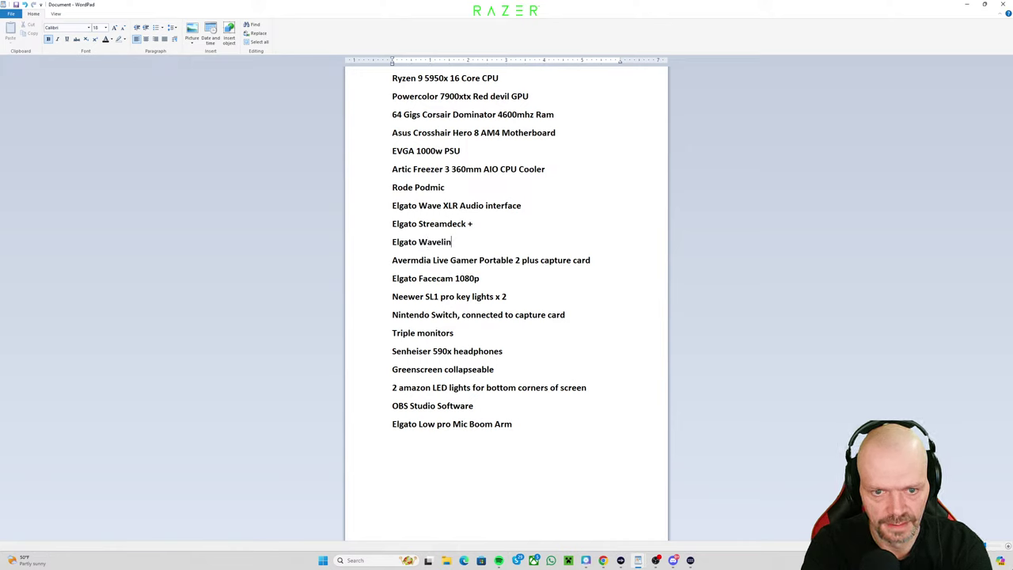
type("k Soft")
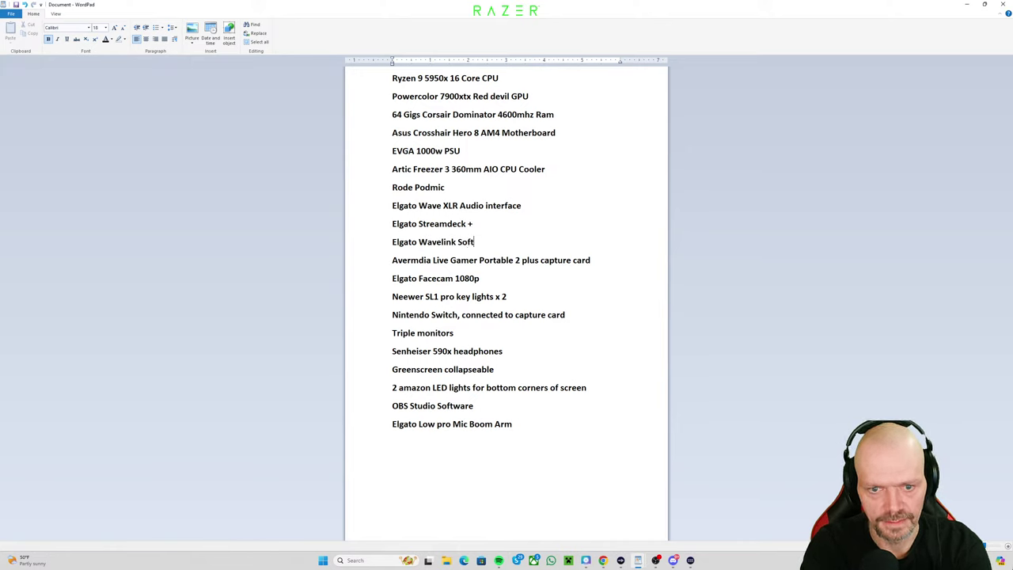
type("ware")
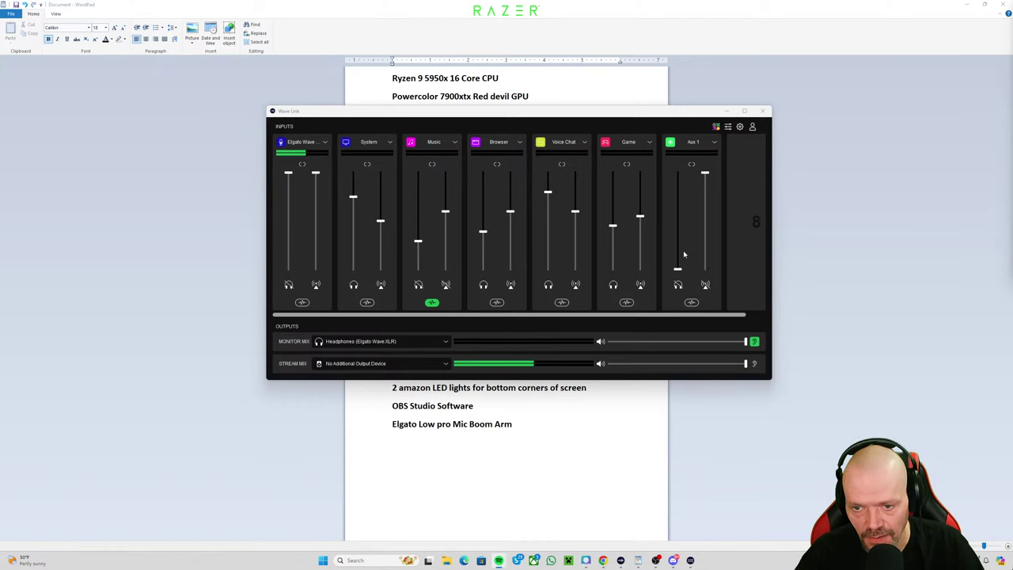
Step: Change the Aux 1 channel's audio input to Microphone (Live Gamer Portable 2 Plus) and return to the equipment list
left_click(712, 142)
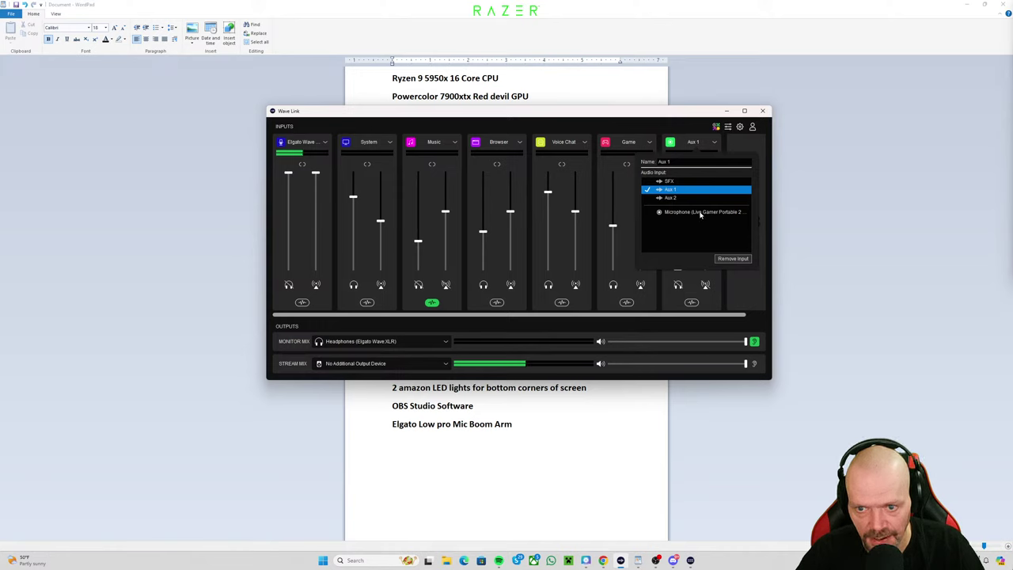
left_click(700, 212)
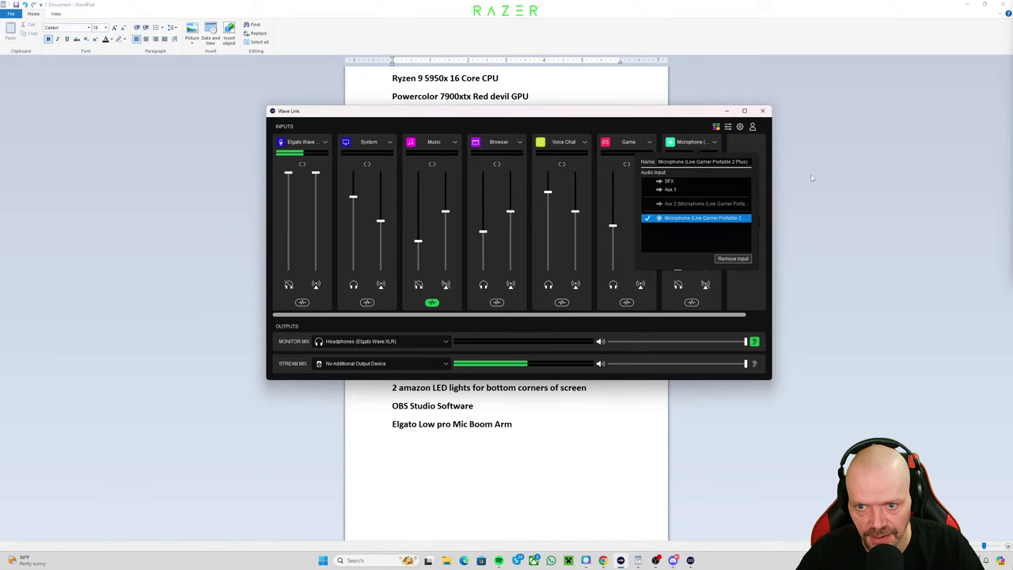
key("alt+Tab")
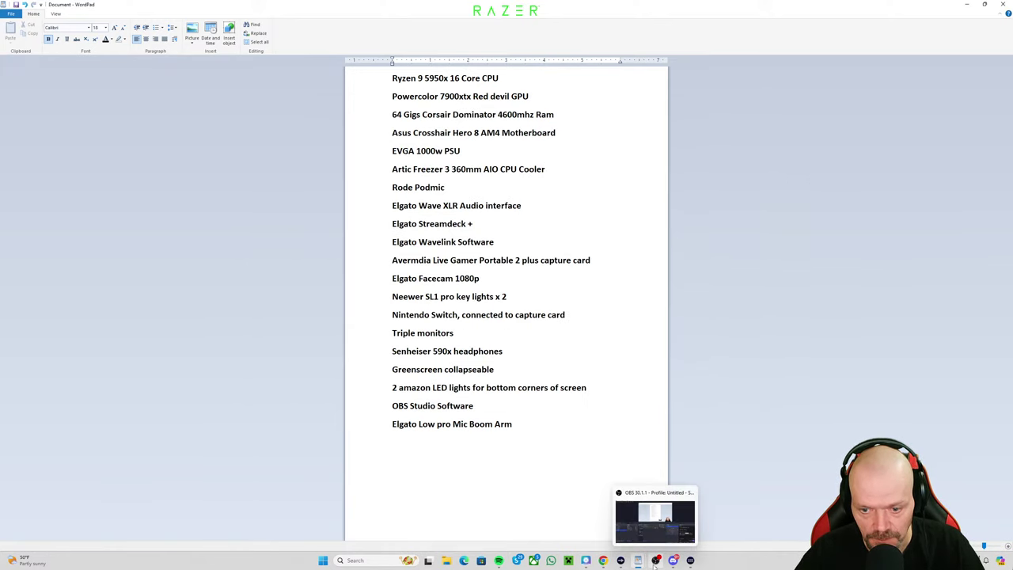
Step: In Wave Link, set the capture card channel's monitor and stream levels to about half, and move the window off this display
left_click(622, 561)
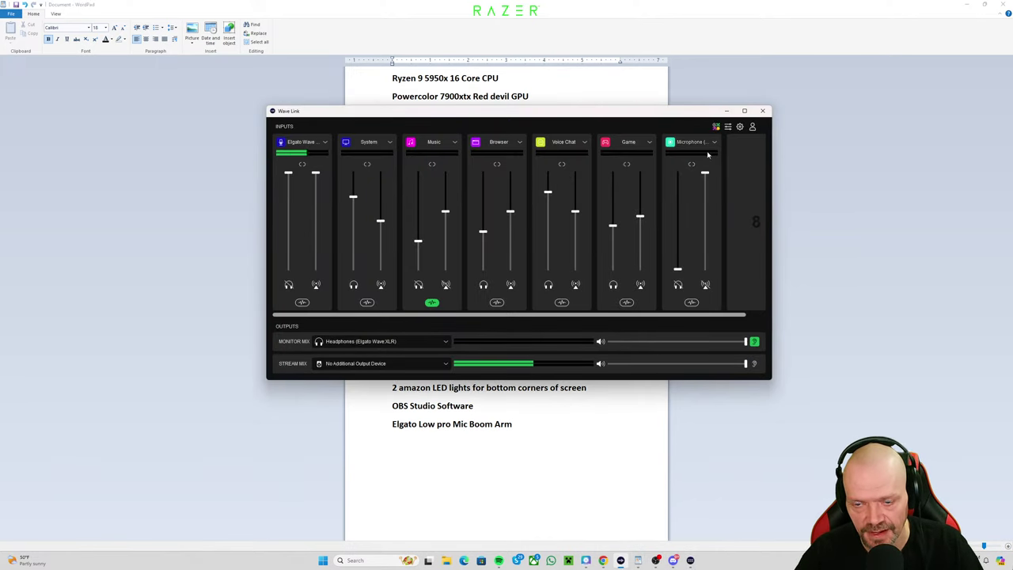
left_click_drag(678, 270, 680, 223)
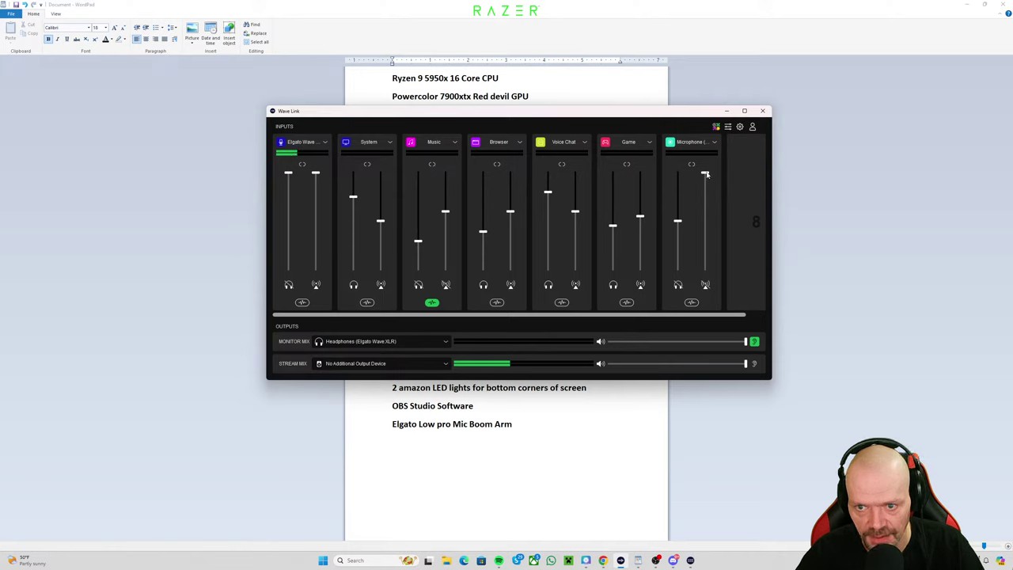
mouse_move(705, 172)
left_mouse_down()
mouse_move(710, 222)
mouse_move(704, 172)
left_mouse_up()
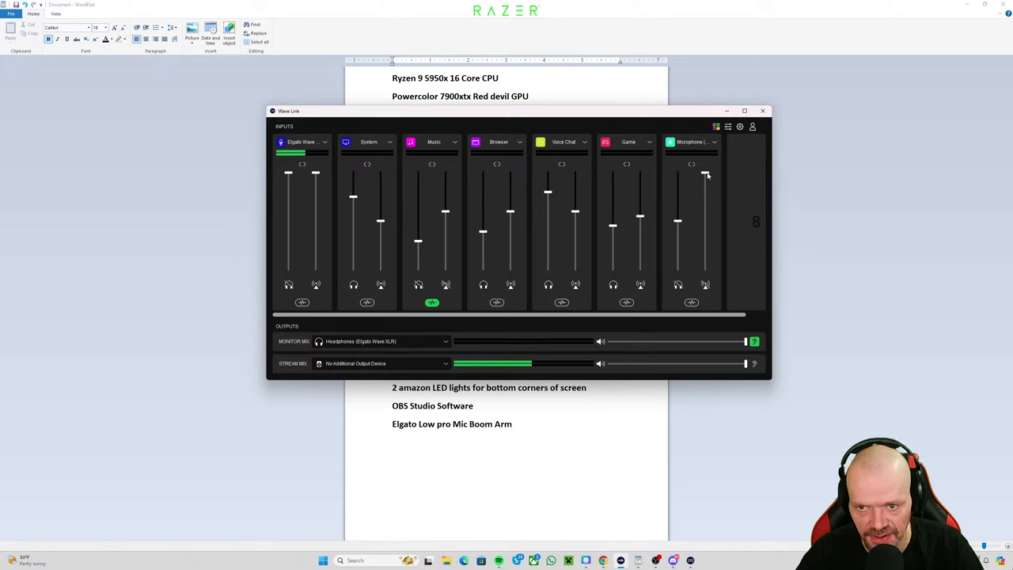
left_click_drag(705, 173, 705, 221)
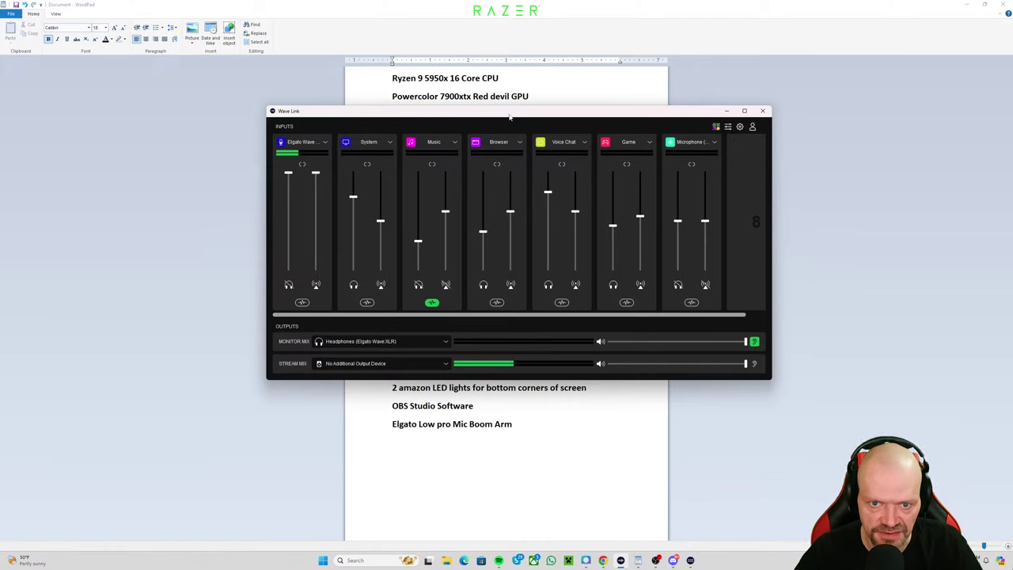
left_click_drag(507, 111, 1012, 134)
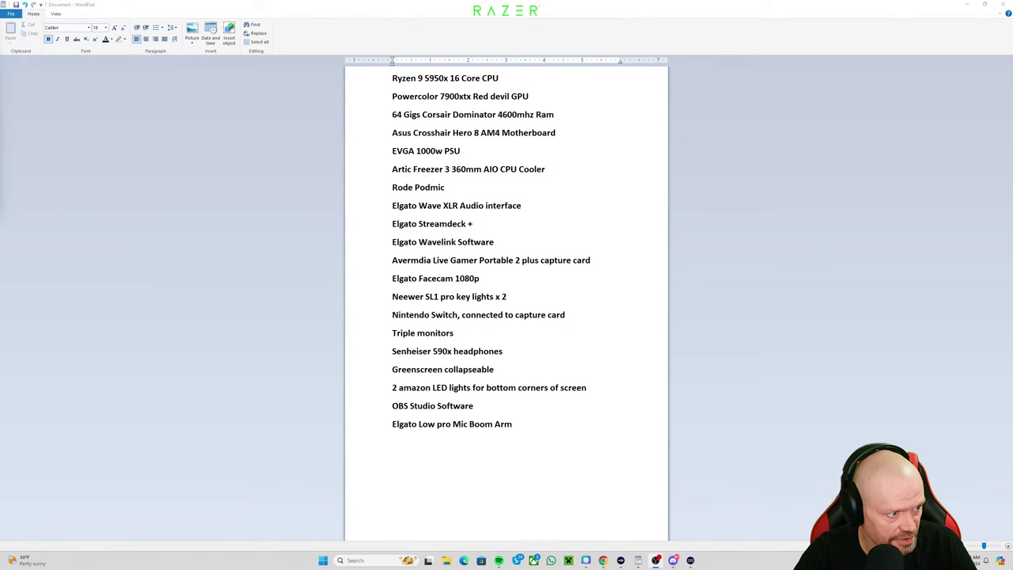
Step: In OBS, set the Display Capture source to the XF273 M3 1920x1080 display, and return it to the 2560x1440 display
key("super+Down")
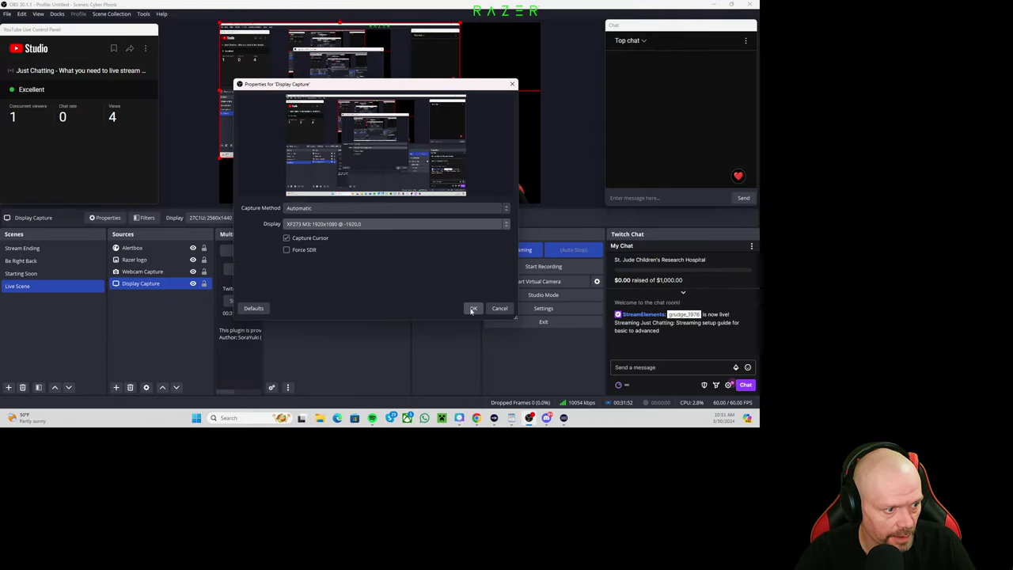
left_click(473, 308)
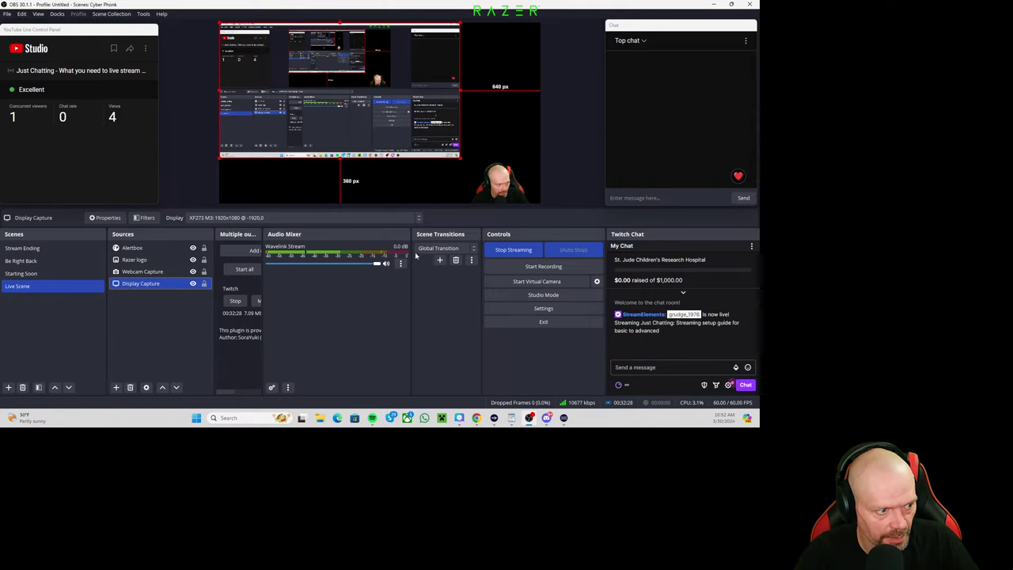
right_click(160, 284)
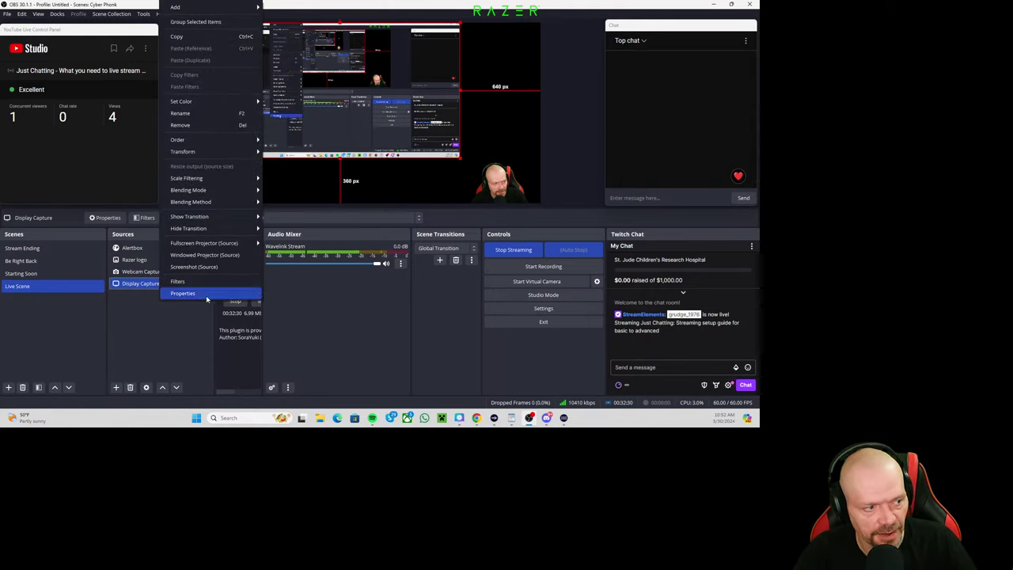
left_click(186, 292)
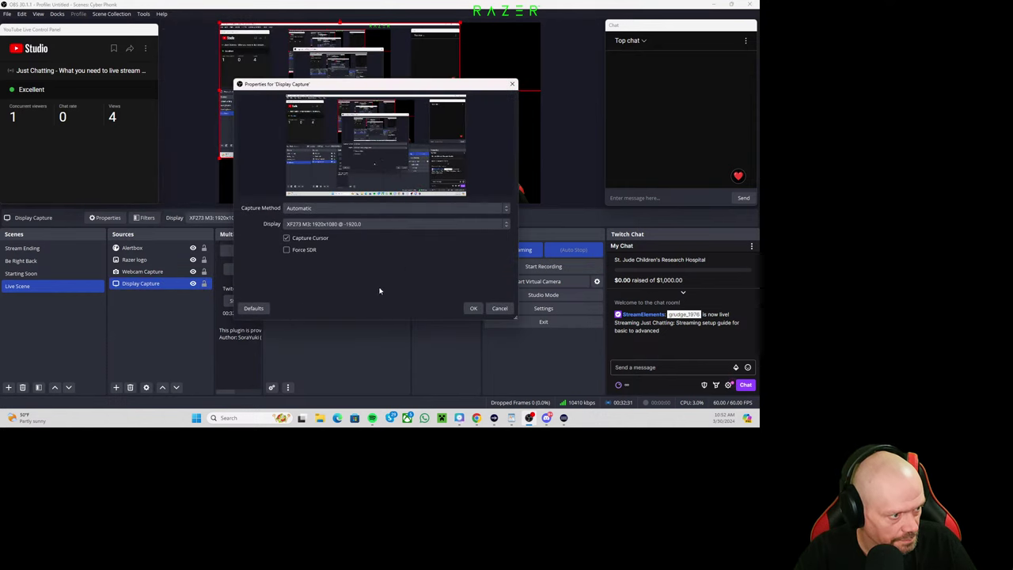
left_click(355, 225)
left_click(361, 239)
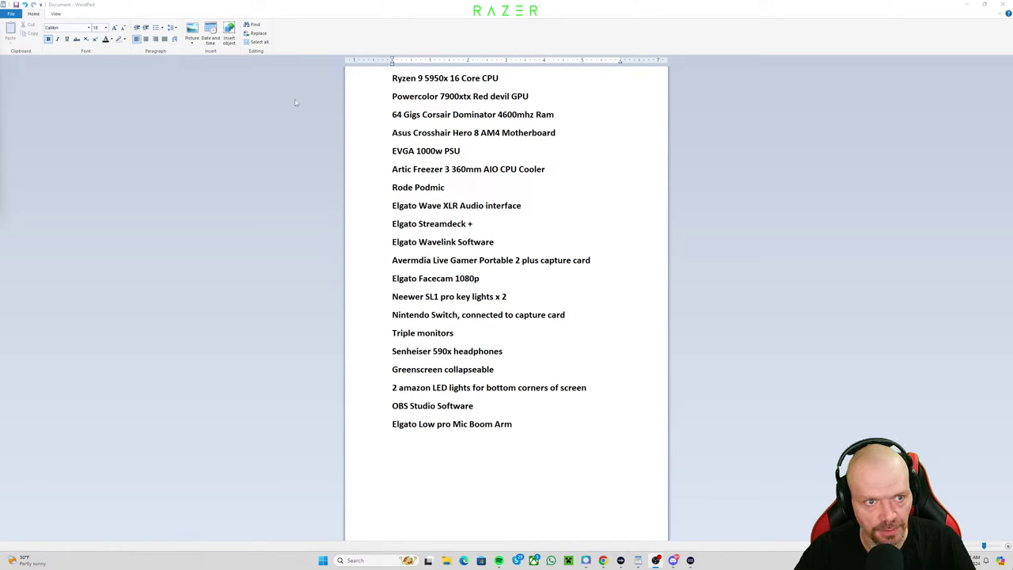
Step: Switch to the Basic Streaming Setup document in WordPad and add the line Game Console below OBS studio software
mouse_move(656, 559)
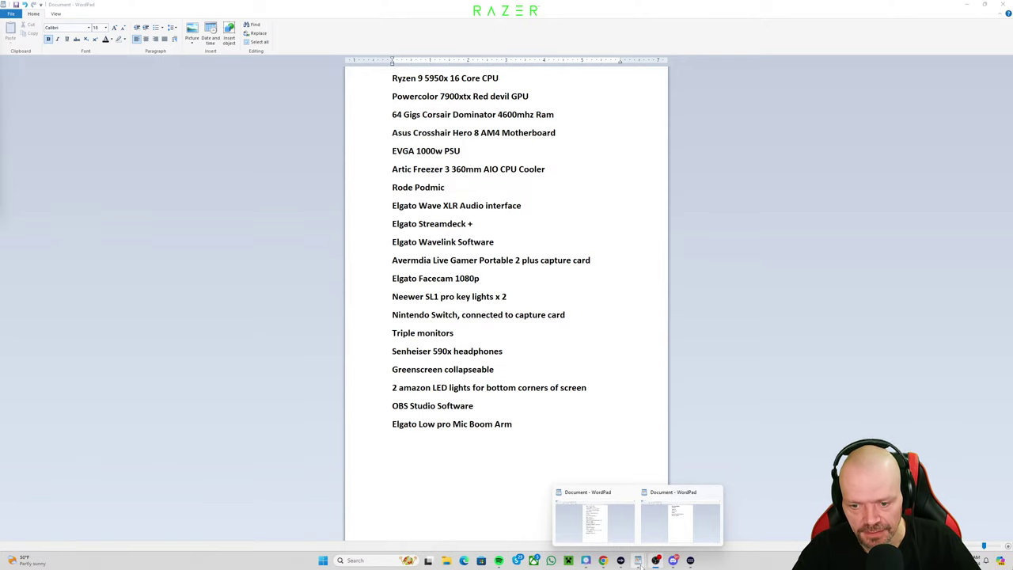
left_click(679, 529)
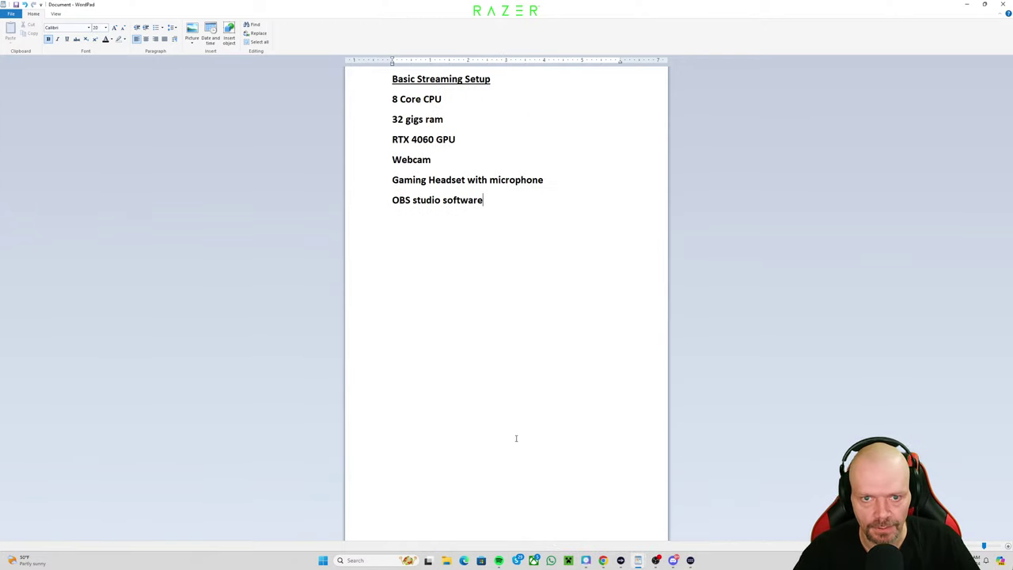
left_click(465, 231)
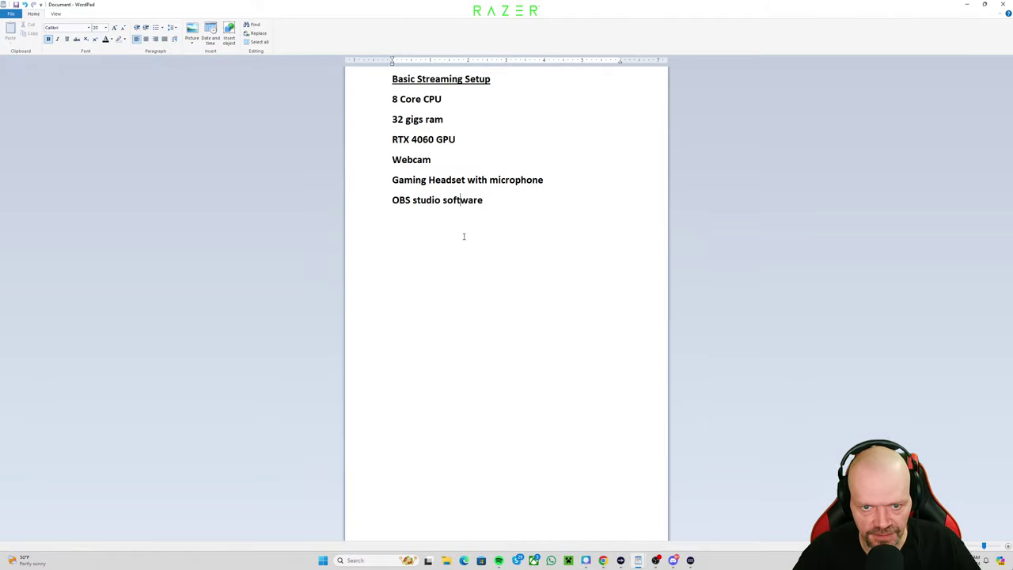
left_click(501, 210)
key("Return")
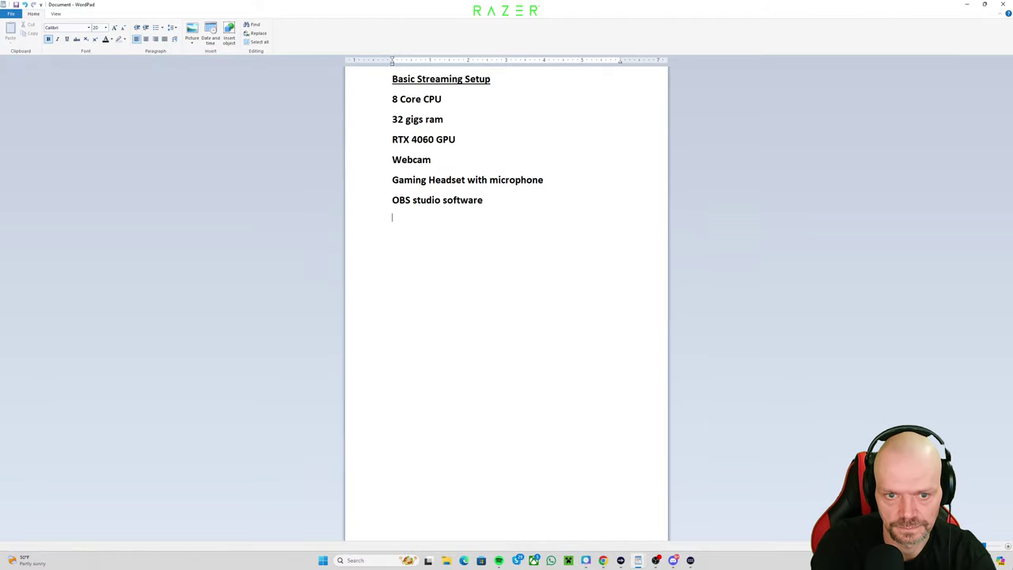
type("G")
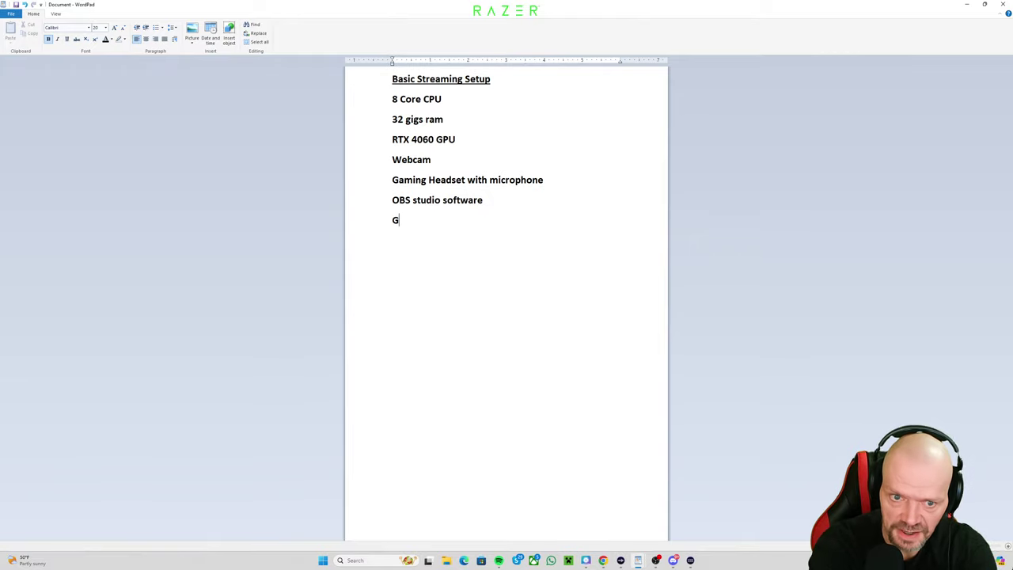
type("ame Gr")
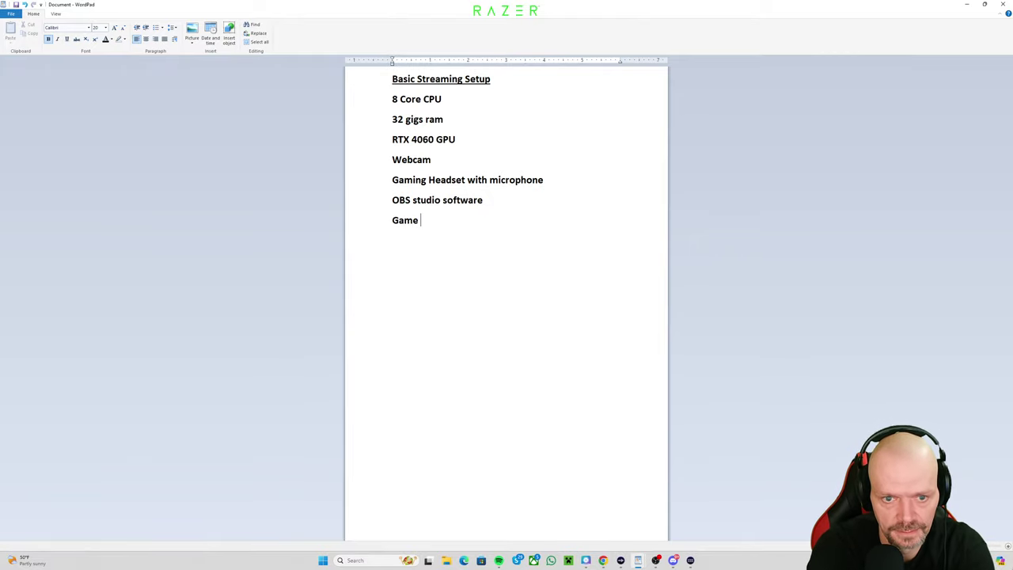
key("BackSpace")
key("BackSpace")
type("Console")
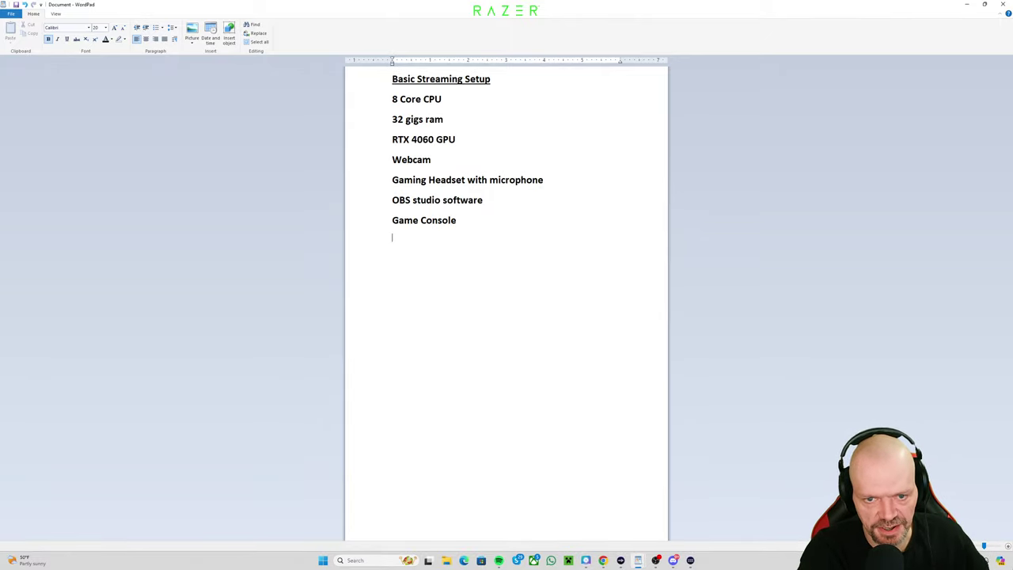
key("Return")
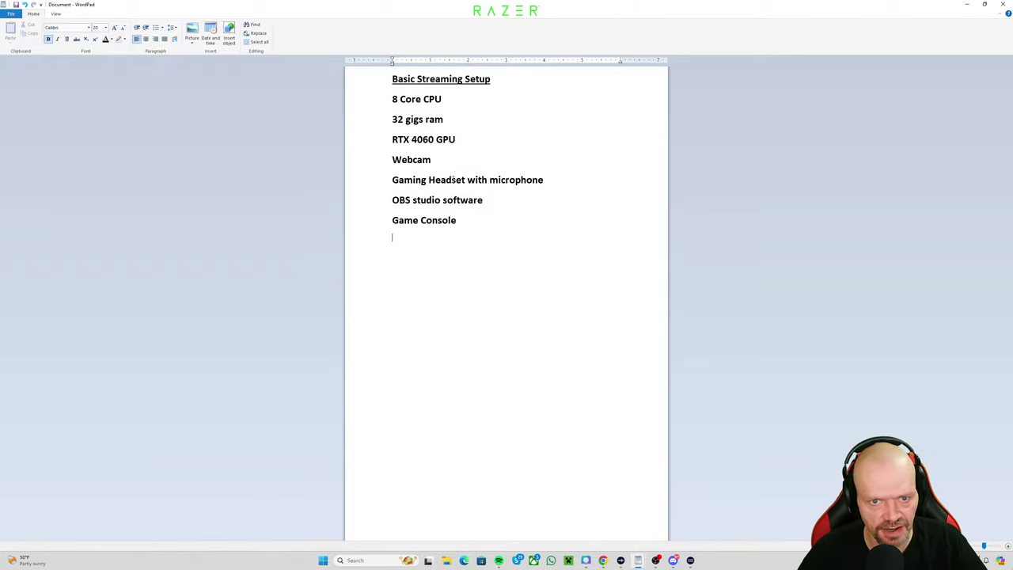
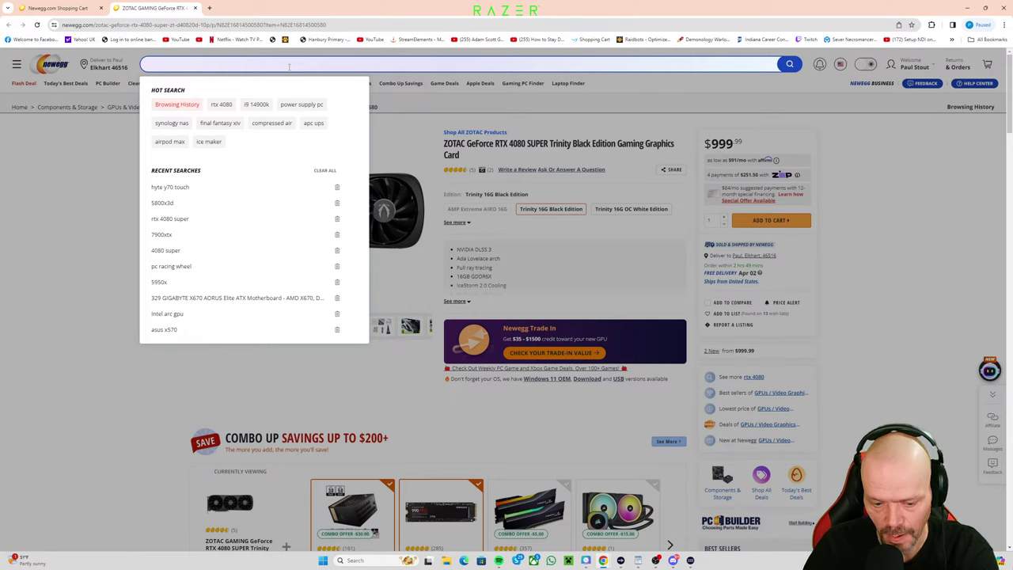
Step: Search Newegg for RTX 4060
type("RT")
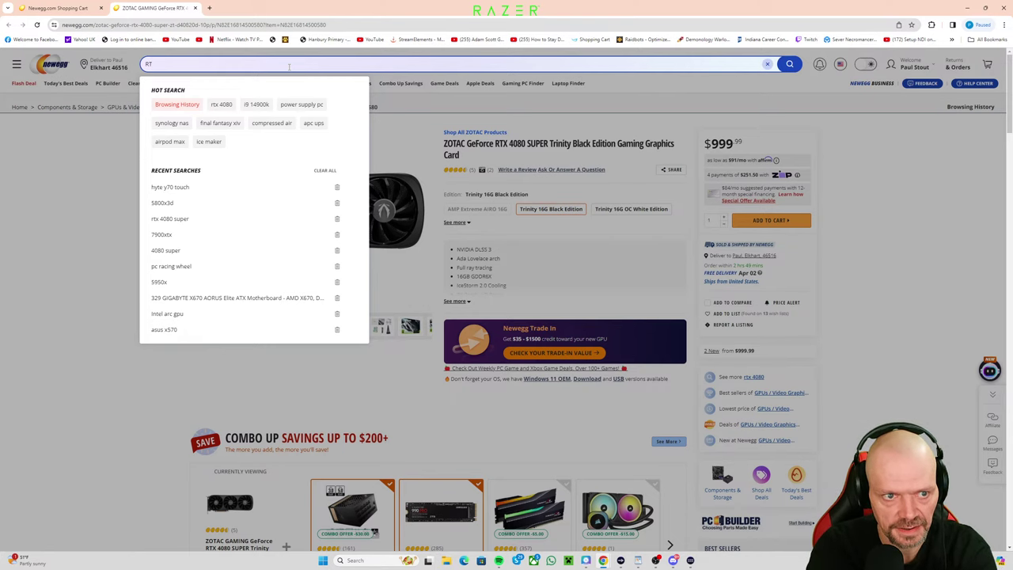
type("X ")
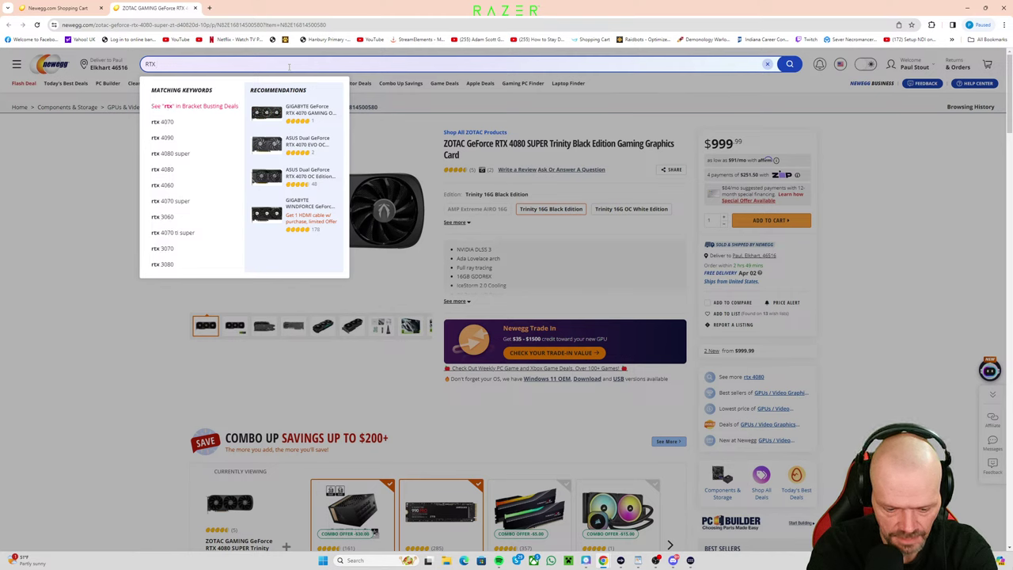
type("20")
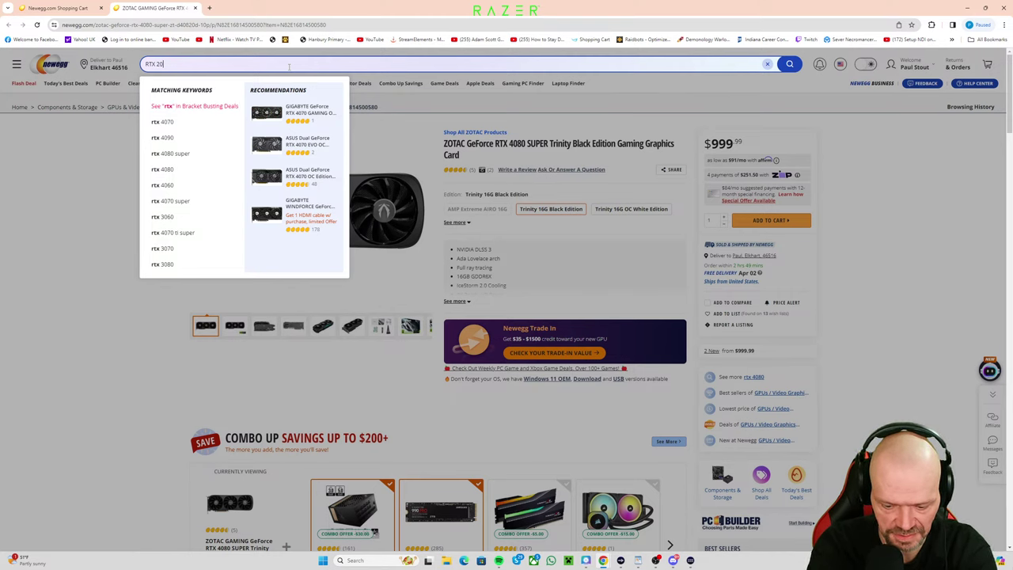
key("BackSpace")
key("BackSpace")
type("40")
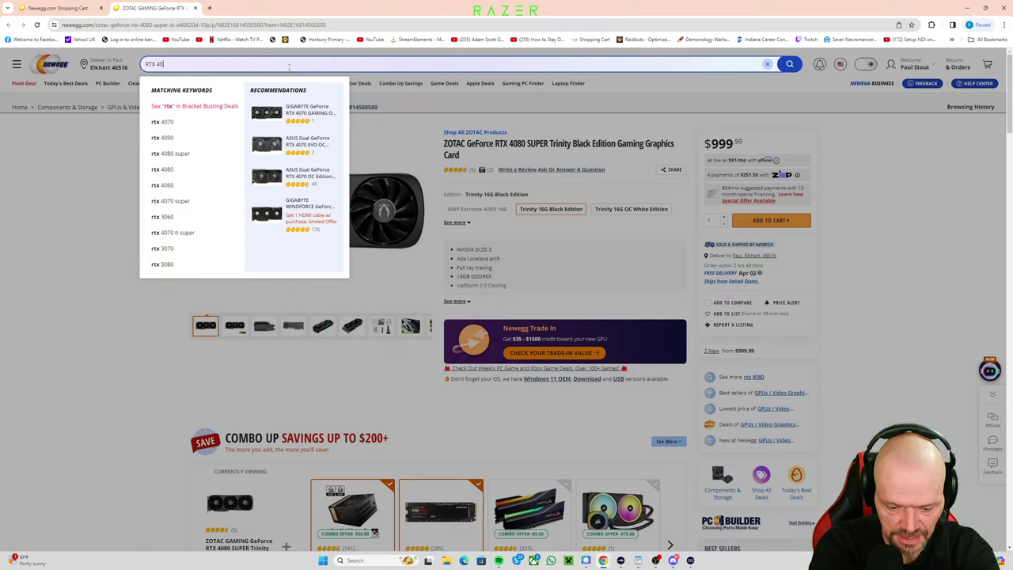
type("60")
key("Return")
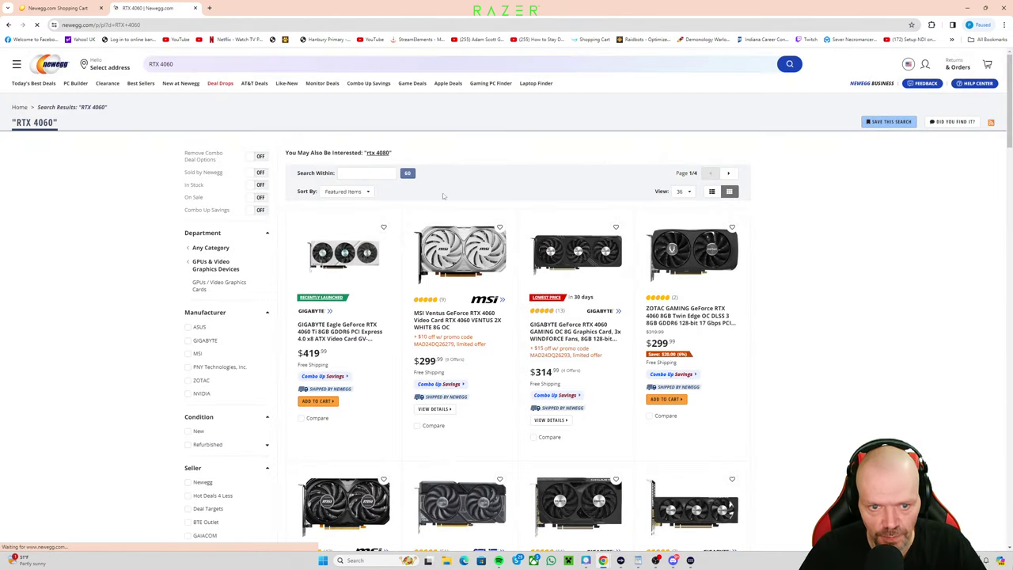
Step: Sort the RTX 4060 search results by Lowest Price and look through the cheapest cards
left_click(347, 191)
left_click(360, 210)
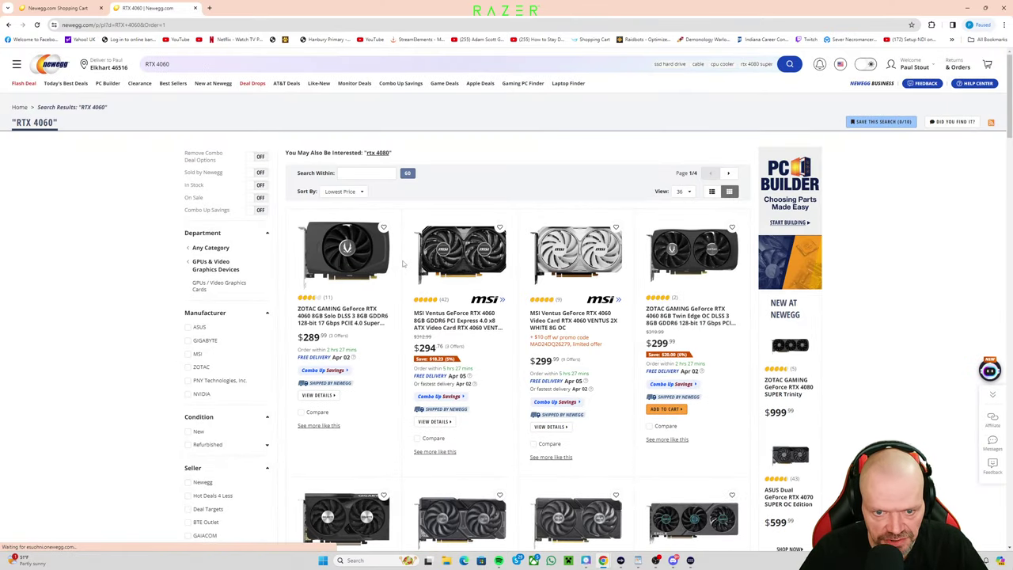
scroll(585, 300, "down", 1)
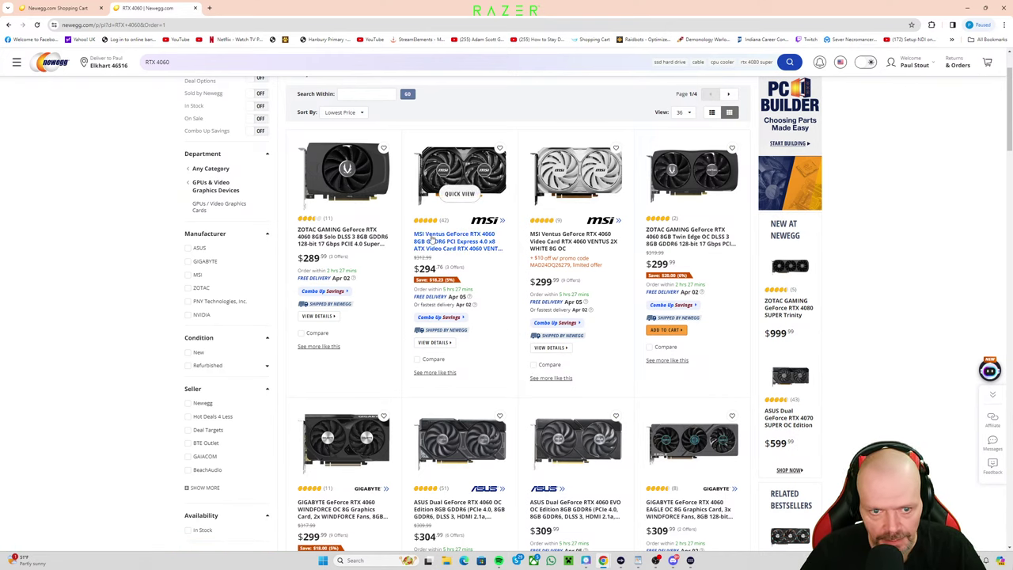
Step: Compare the prices of more RTX 4060 cards in the Newegg results
scroll(435, 241, "down", 2)
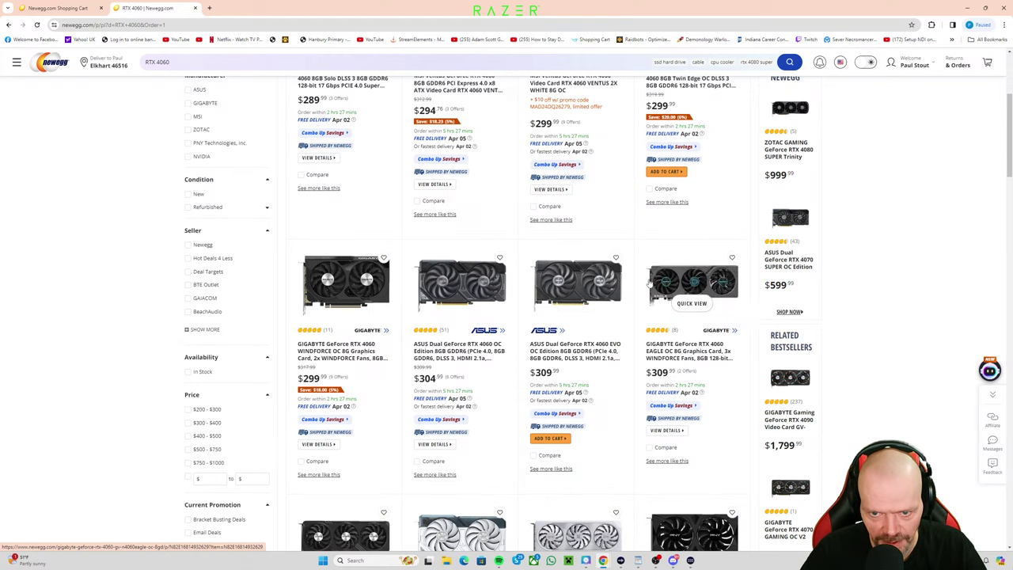
scroll(524, 225, "up", 1)
scroll(525, 225, "up", 1)
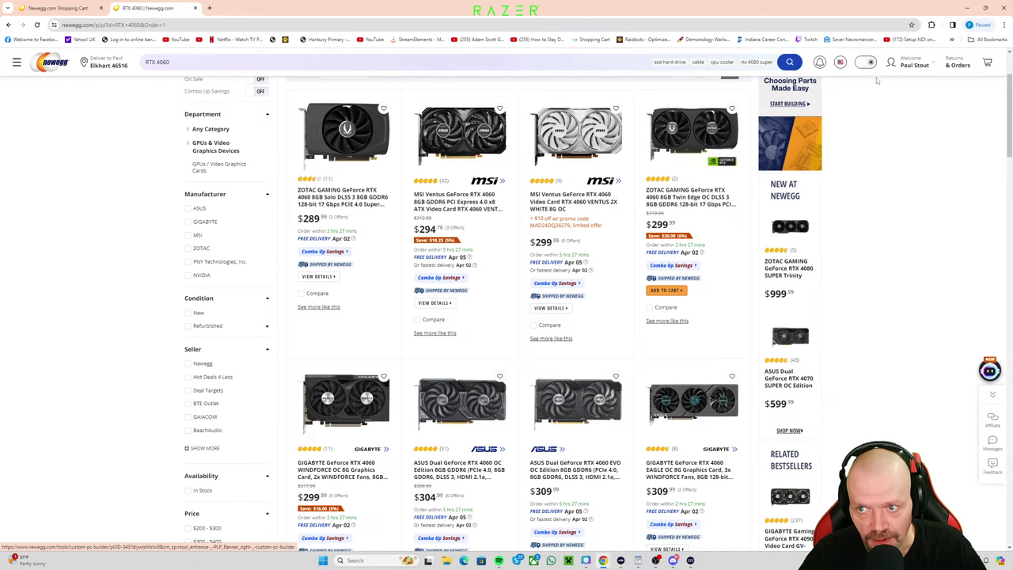
Step: Return to the Basic Streaming Setup document in WordPad and add the line "Samson Q2U mic both usb/xlr" below Game Console
left_click(967, 8)
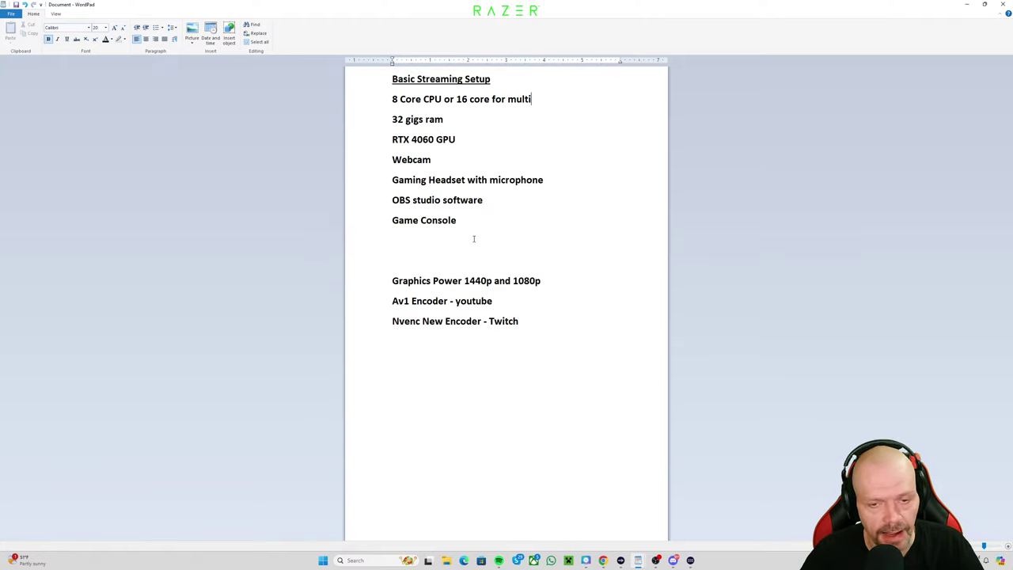
left_click(443, 239)
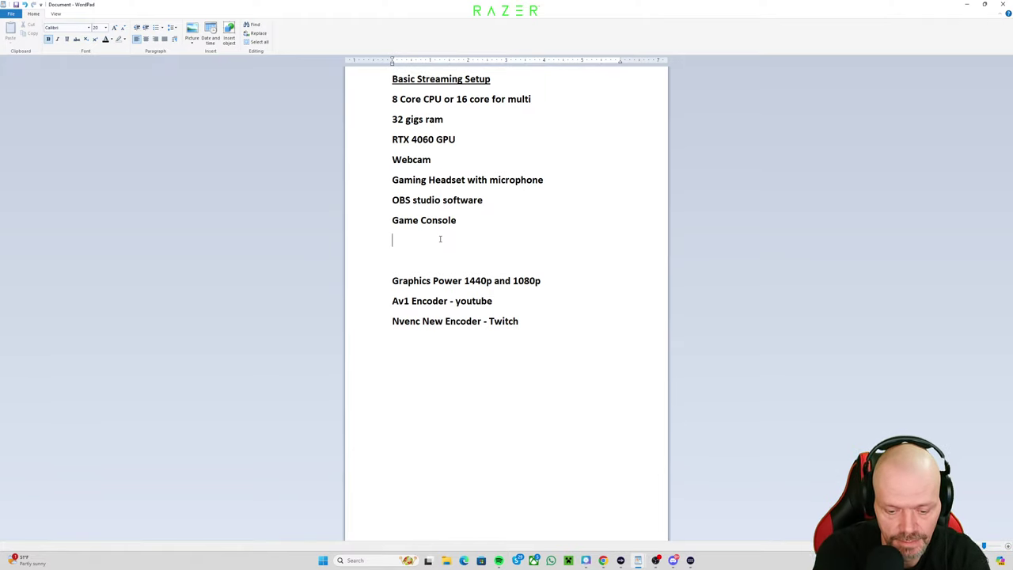
type("S")
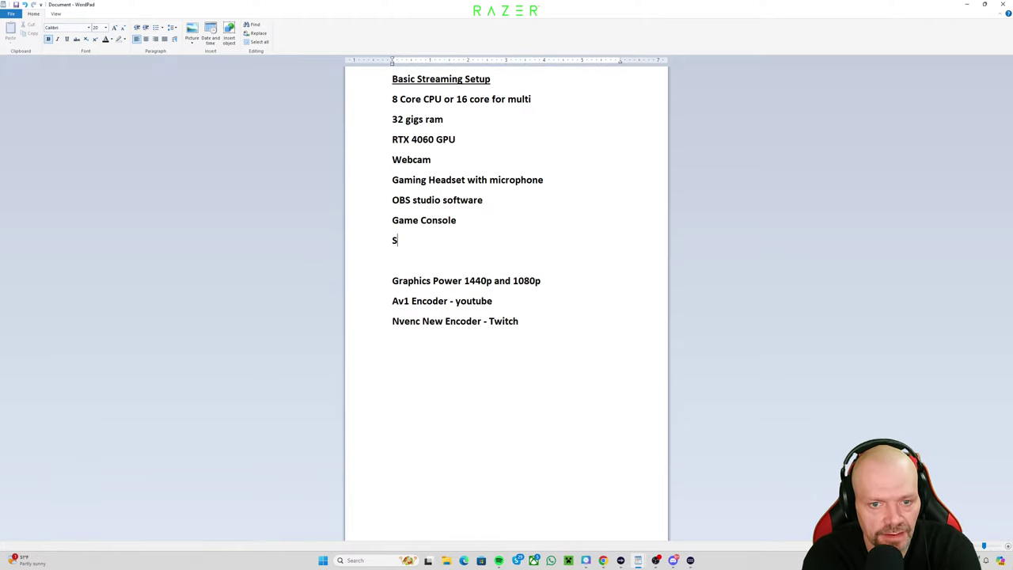
type("amson ")
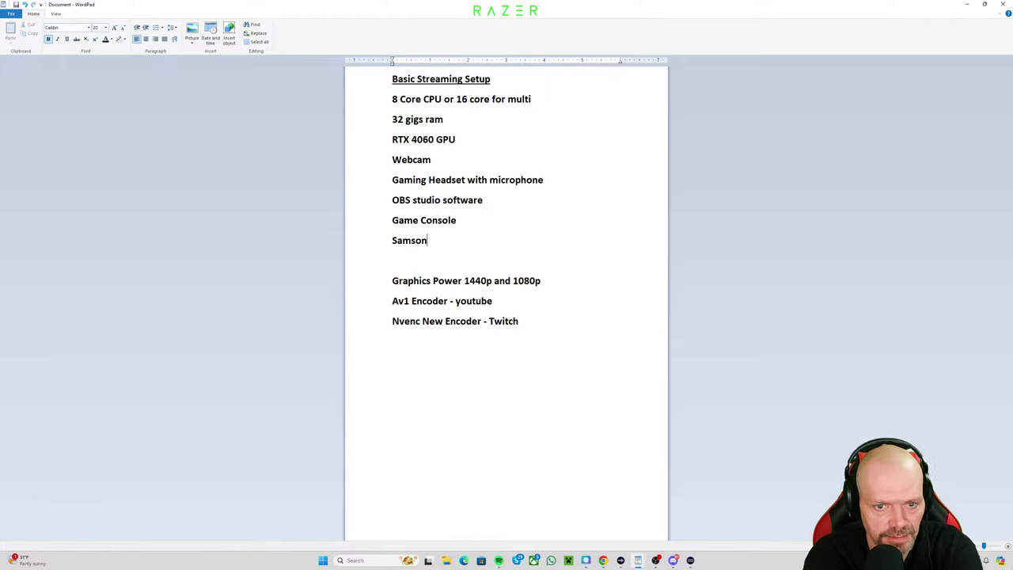
type("Q")
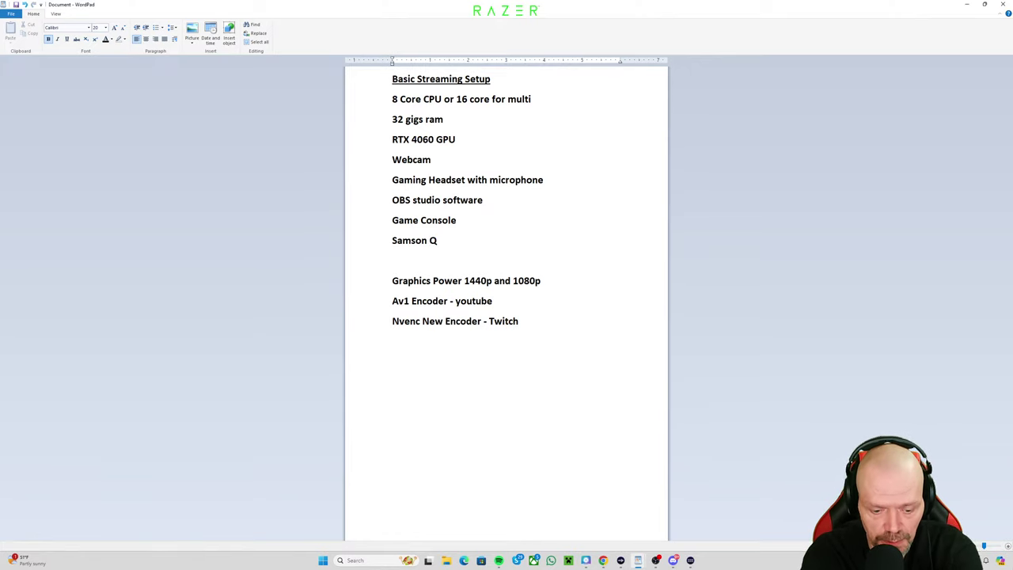
type("2U")
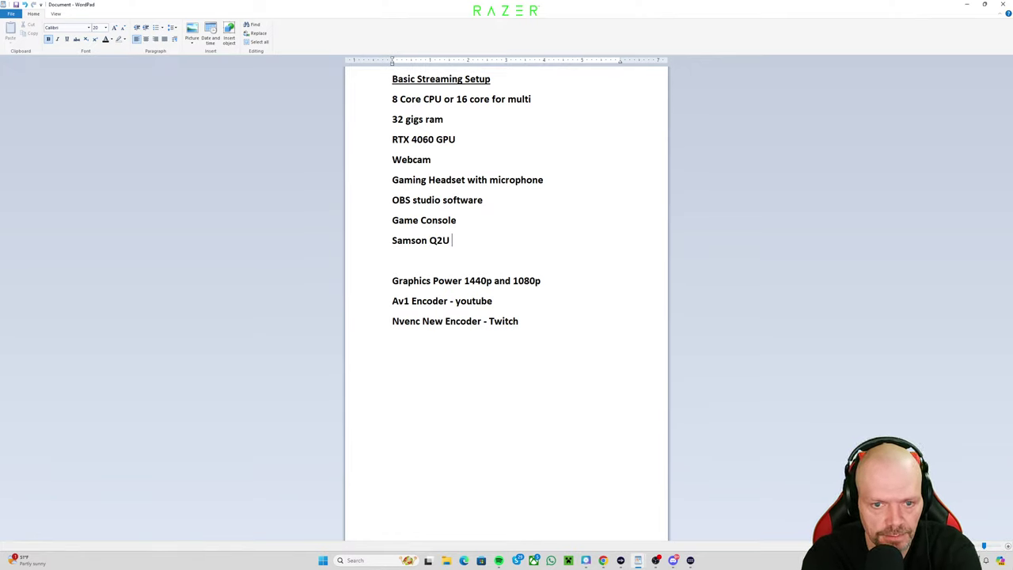
type(" m")
key("BackSpace")
type("mic")
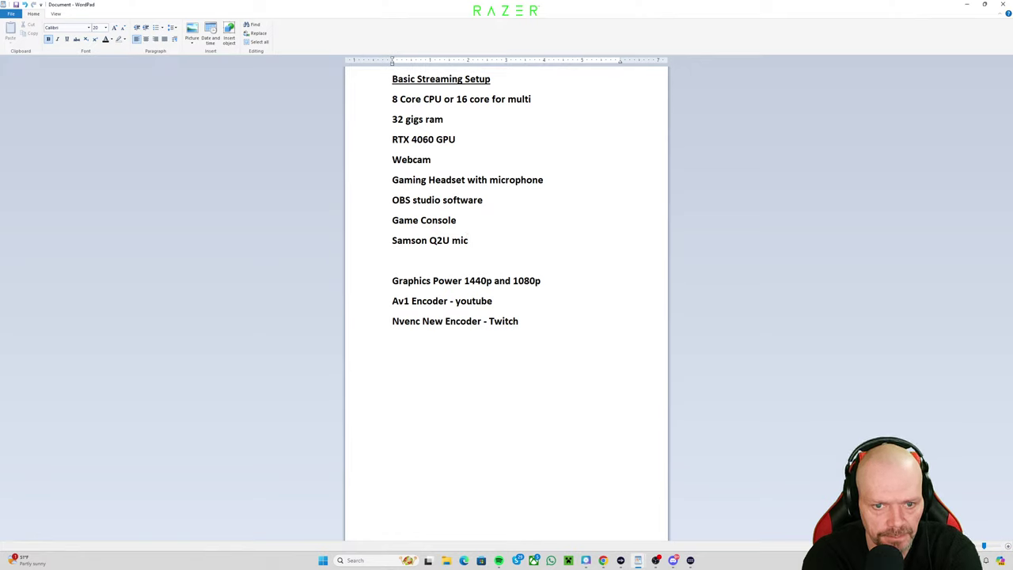
type(" both ")
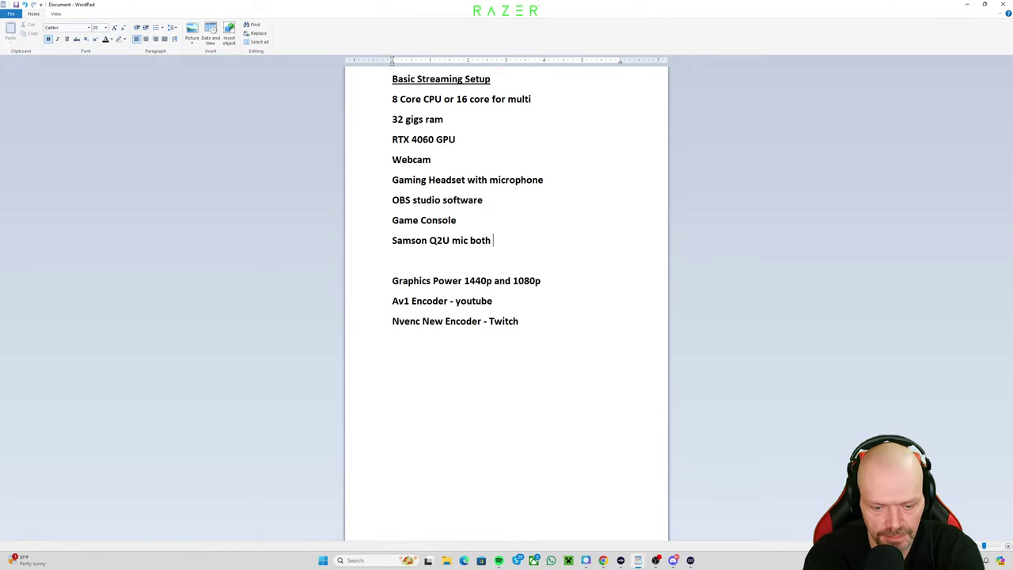
type("usb and")
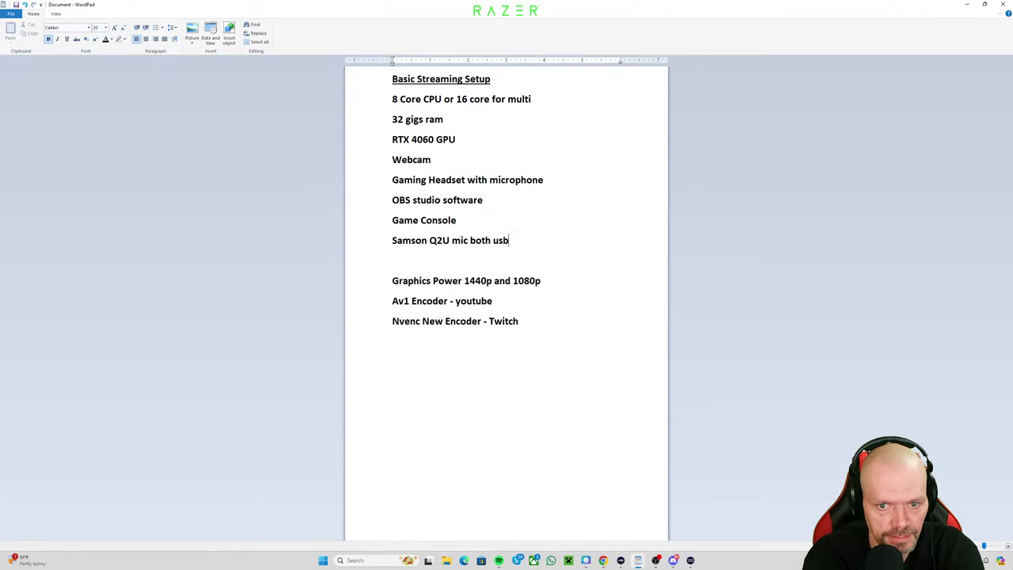
key("BackSpace")
key("BackSpace")
key("BackSpace")
key("BackSpace")
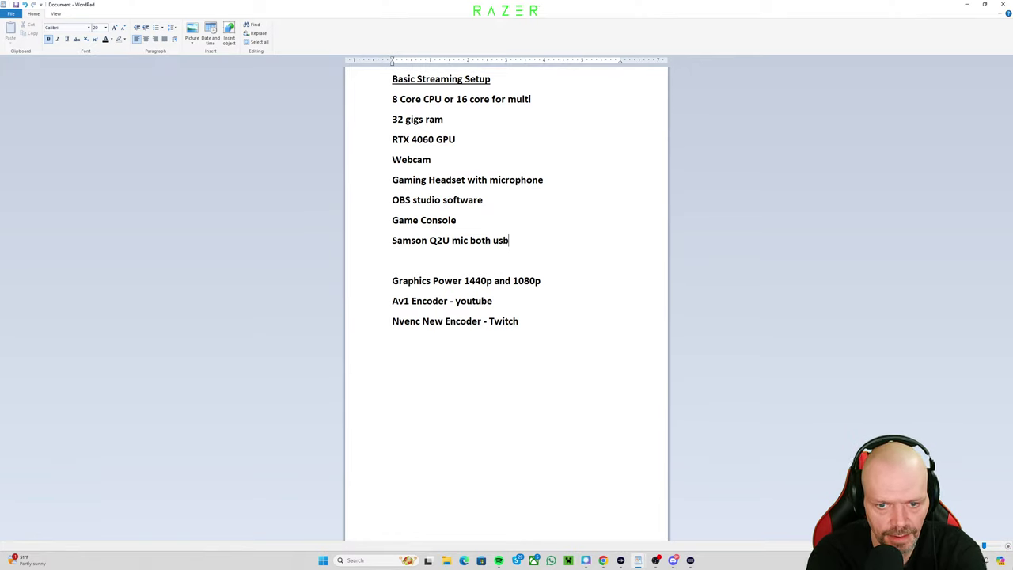
type("/xlr")
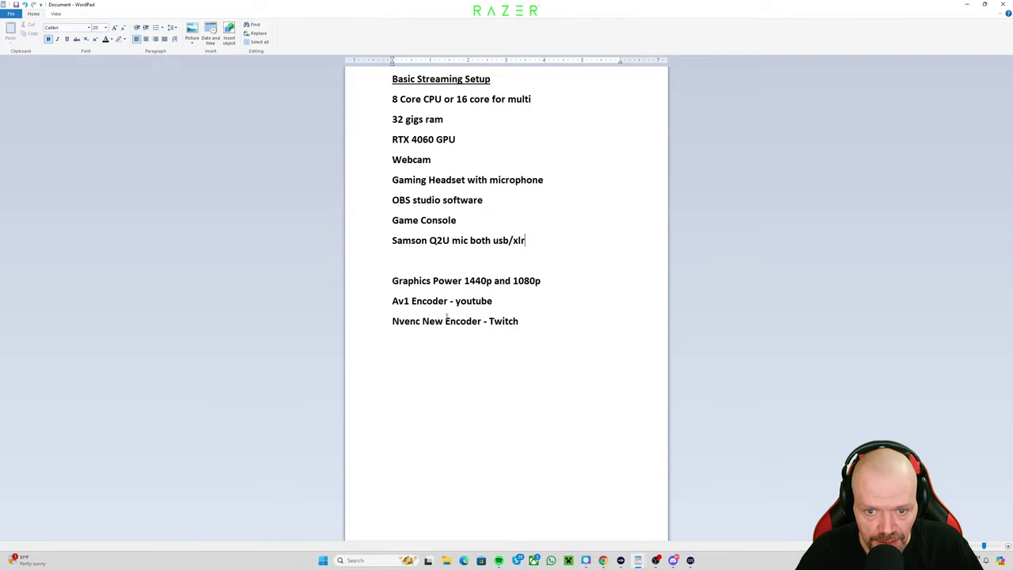
Step: Add the line "Dynamic, Condensor" below the Nvenc New Encoder - Twitch line
left_click(540, 326)
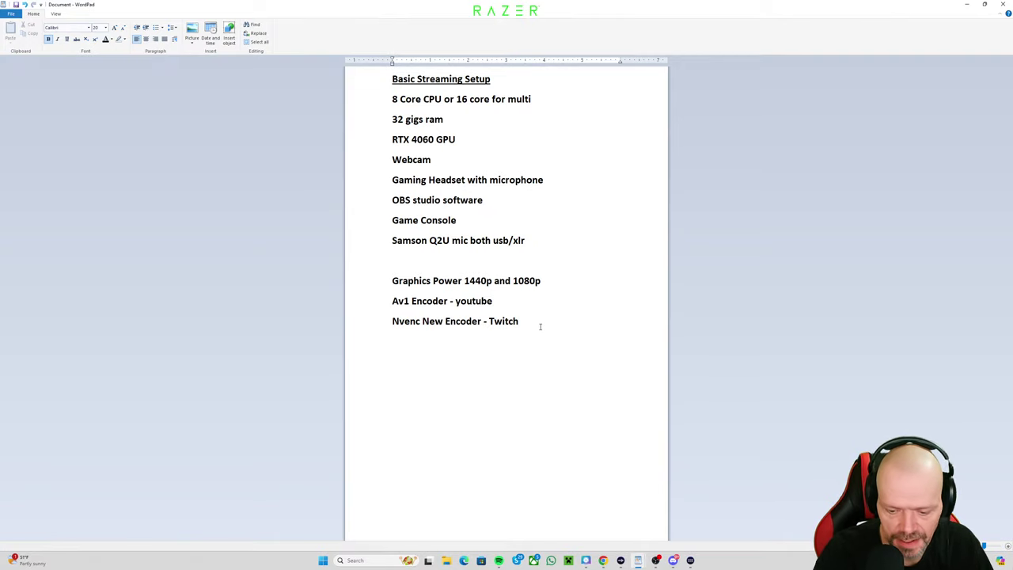
key("Return")
type("D")
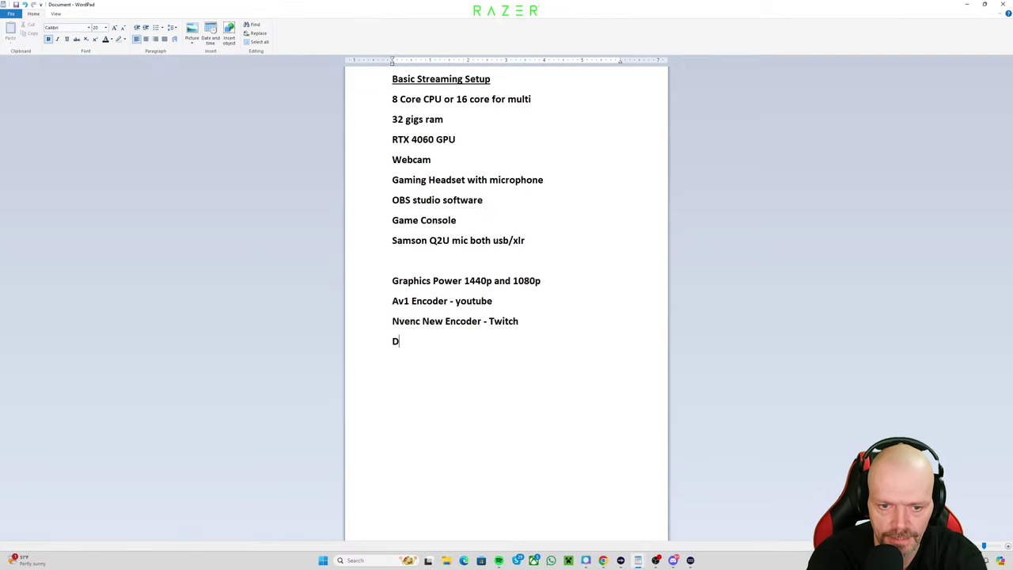
type("ynam")
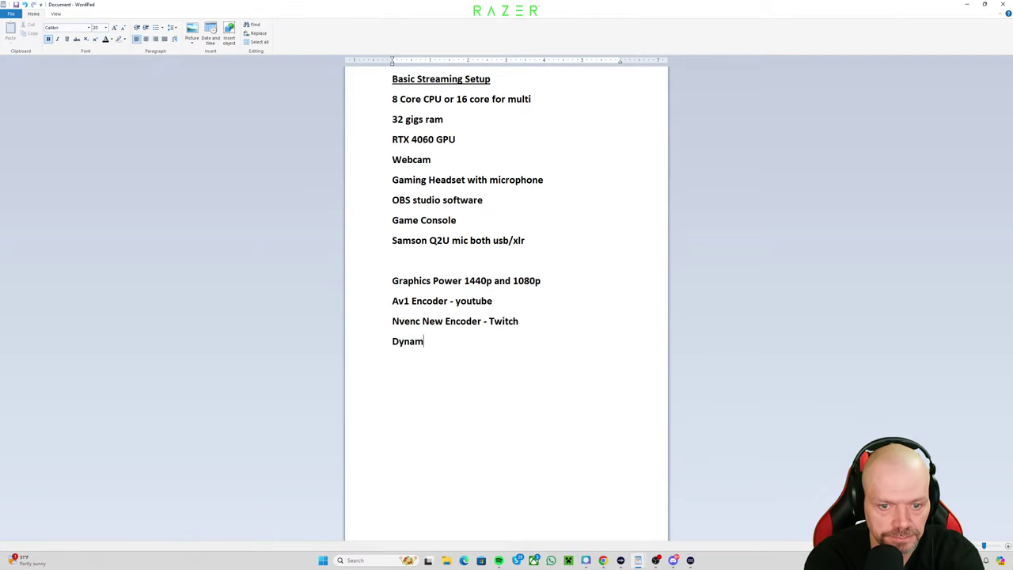
type("ic, Cond")
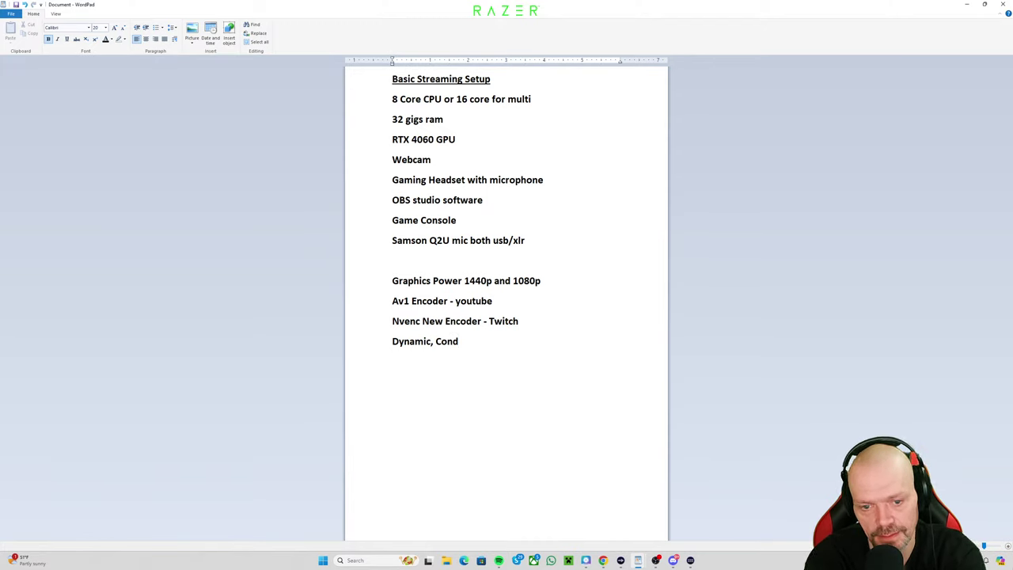
type("ensor")
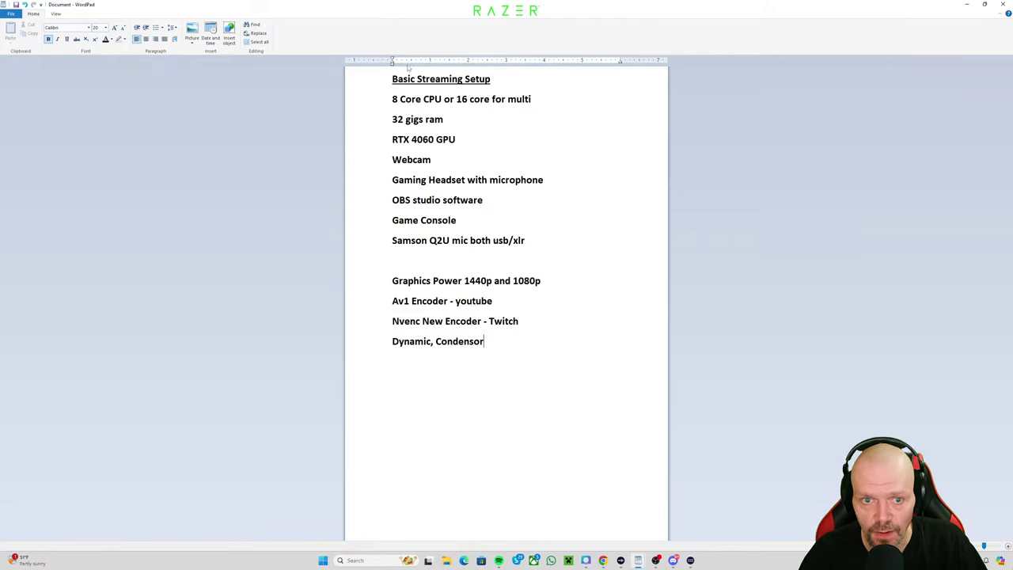
Step: Review the equipment list in the other WordPad document and return to the CPU line of the Basic Streaming Setup list
mouse_move(638, 560)
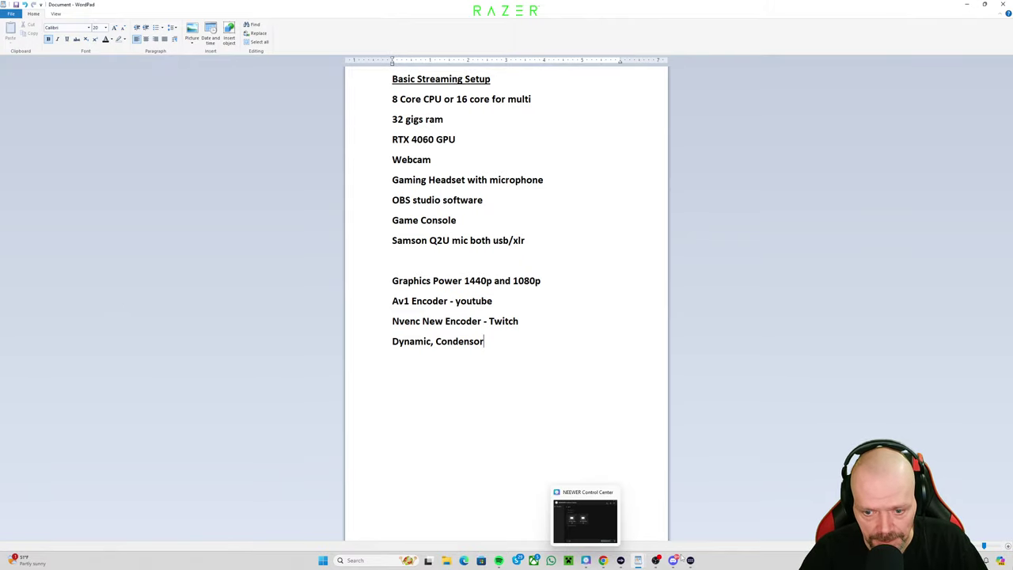
left_click(602, 532)
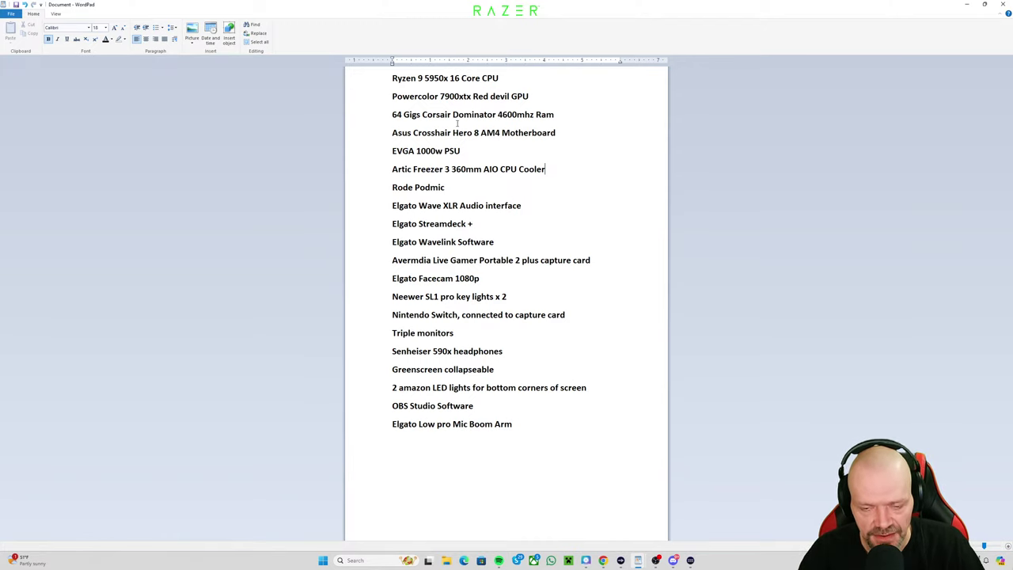
mouse_move(656, 560)
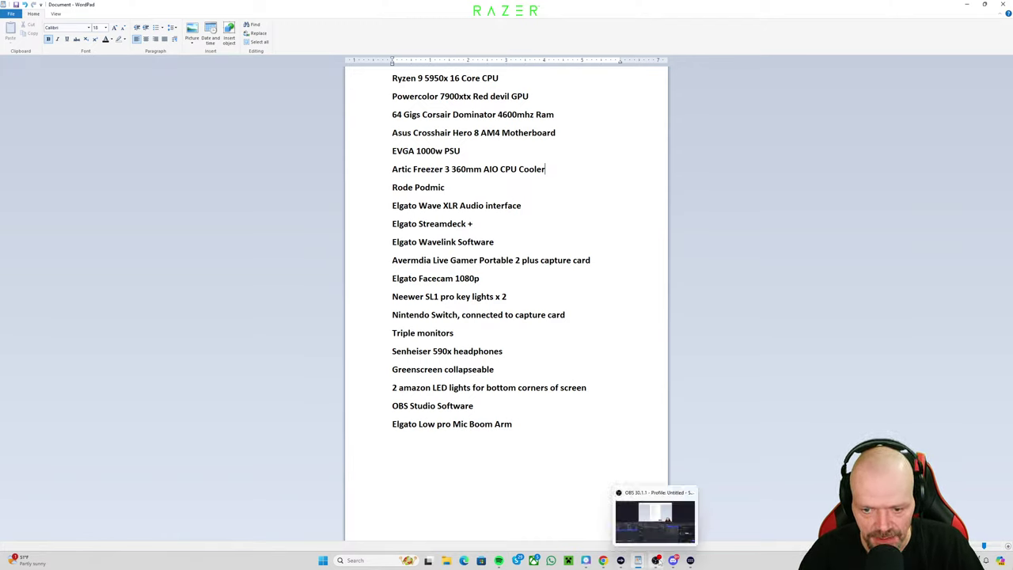
left_click(593, 518)
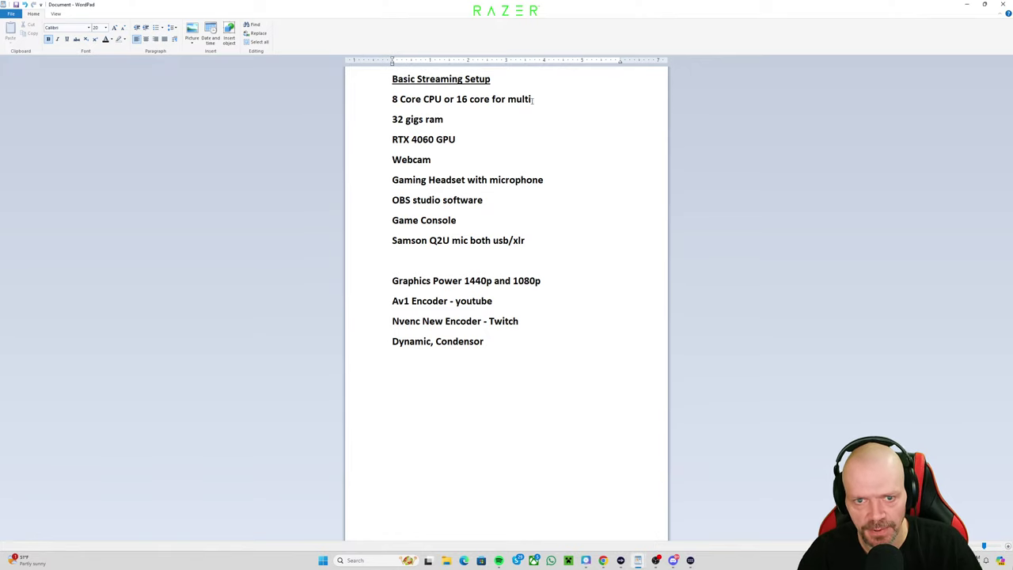
left_click(569, 101)
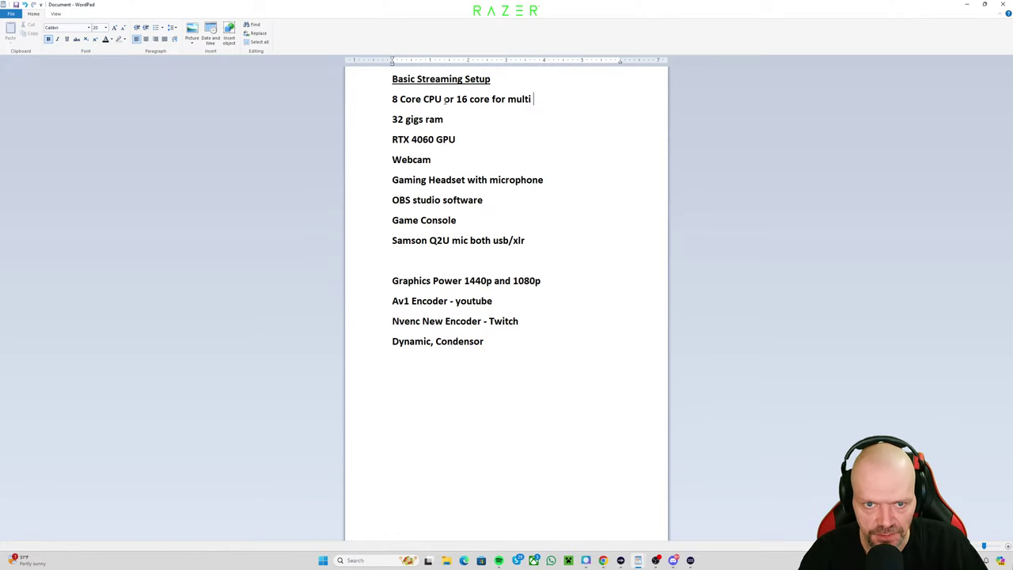
Step: Switch to Newegg in Chrome and replace the RTX 4060 search with a search for ryzen 5700x
mouse_move(640, 562)
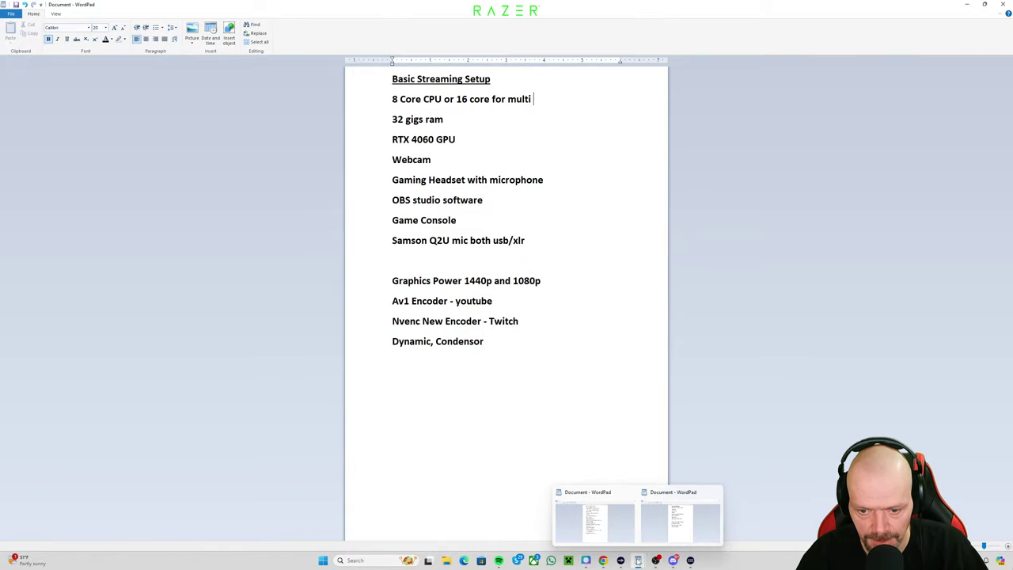
left_click(603, 560)
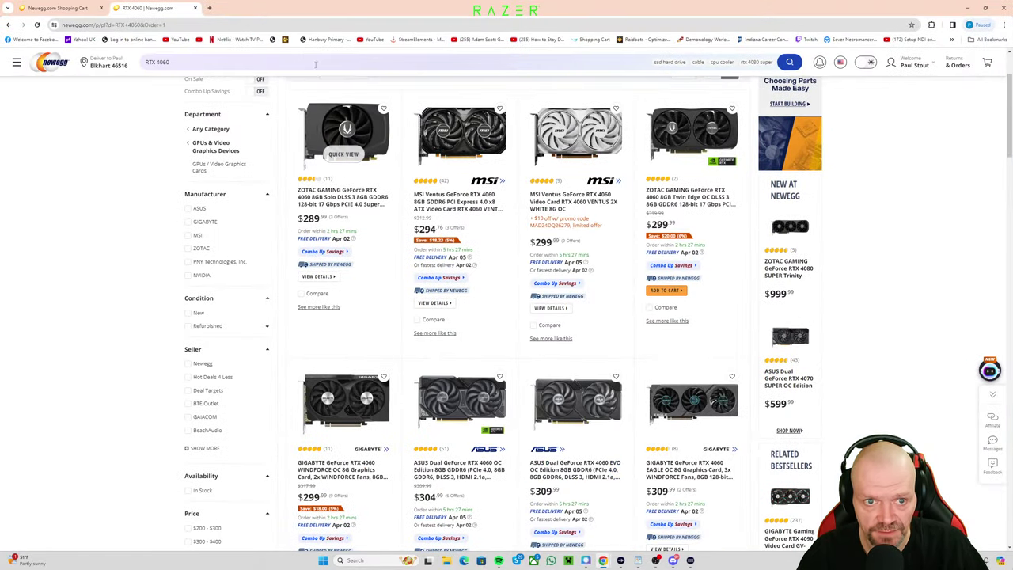
left_click(302, 58)
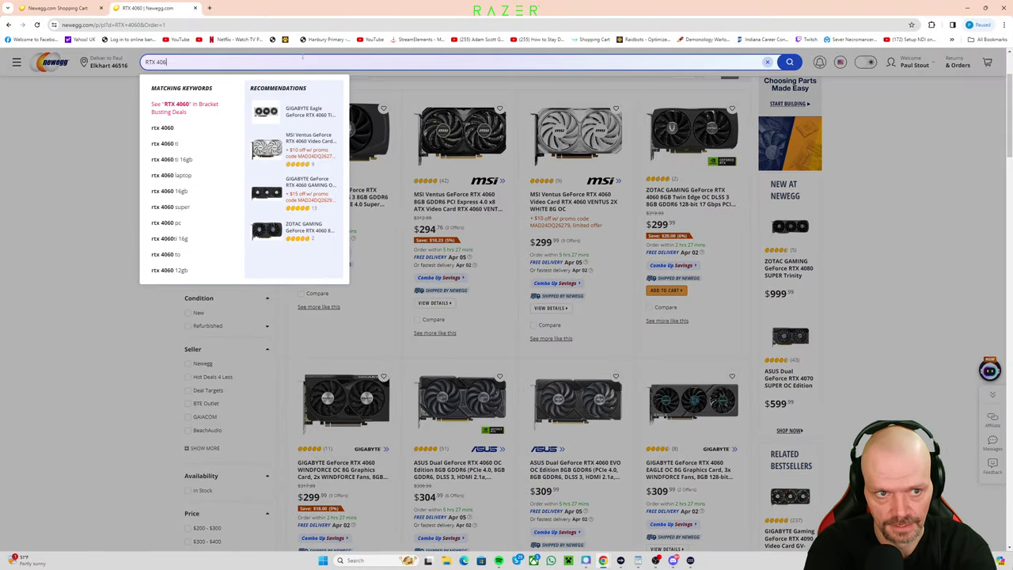
key("BackSpace")
key("BackSpace")
key("BackSpace")
key("BackSpace")
key("BackSpace")
key("BackSpace")
key("BackSpace")
type("ry")
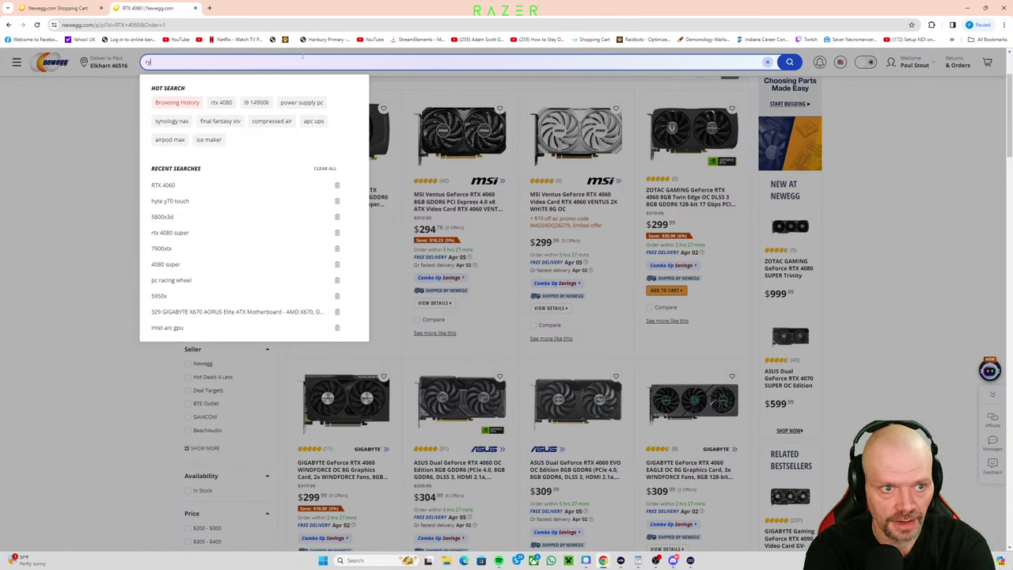
type("zen")
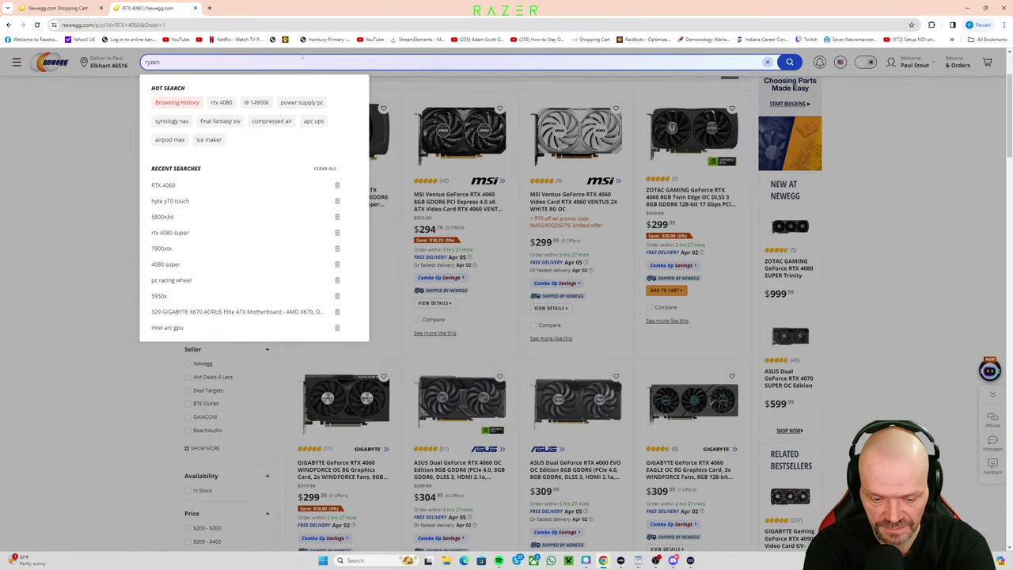
type(" 57")
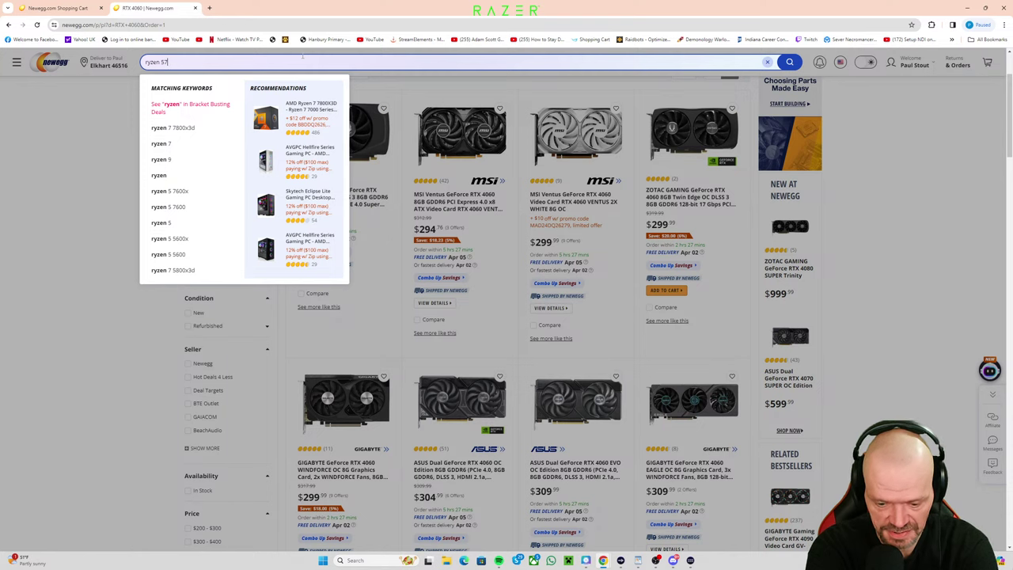
type("00x")
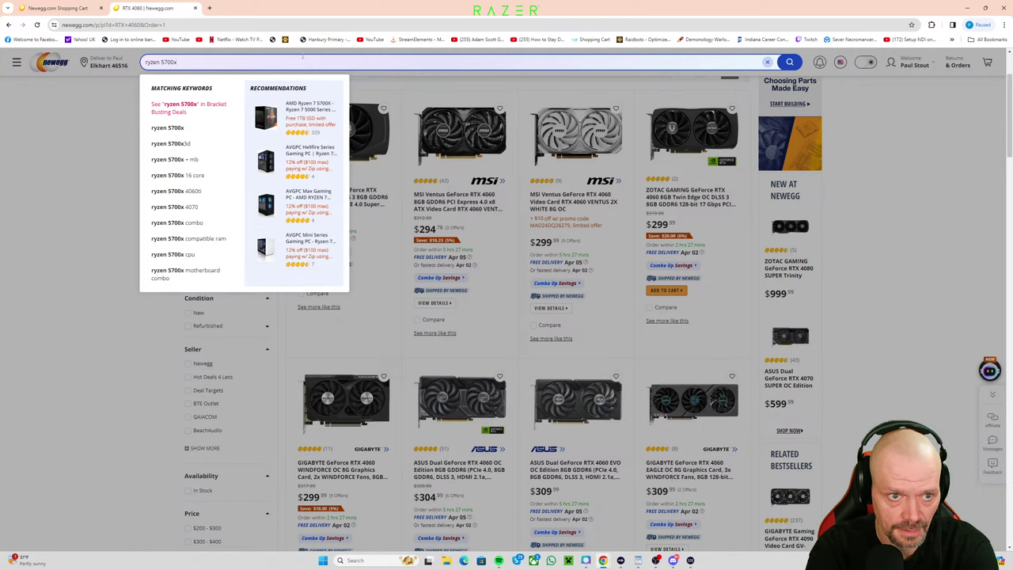
key("Return")
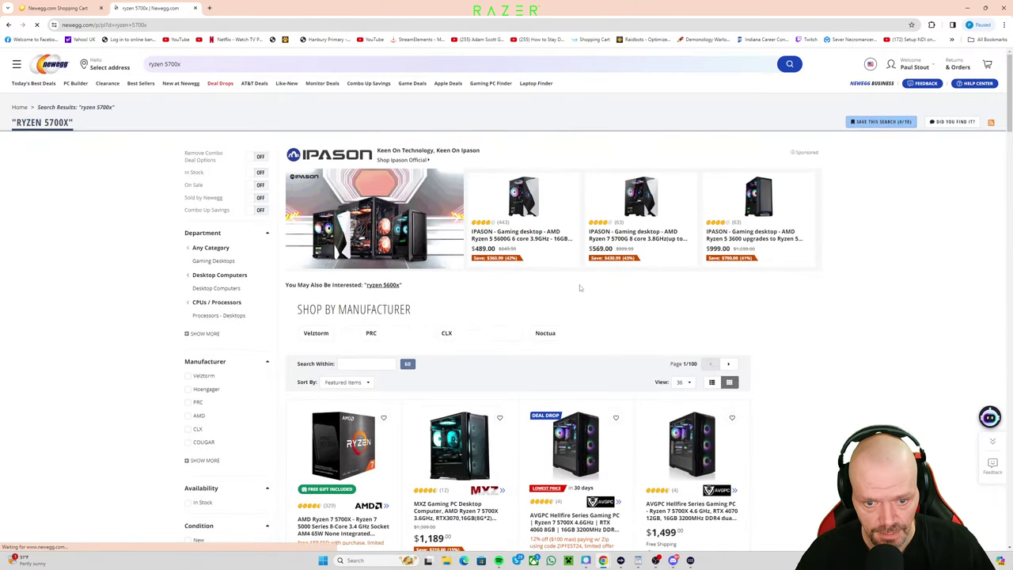
Step: Look through the ryzen 5700x results and compare the processor and gaming PC prices
scroll(579, 288, "down", 2)
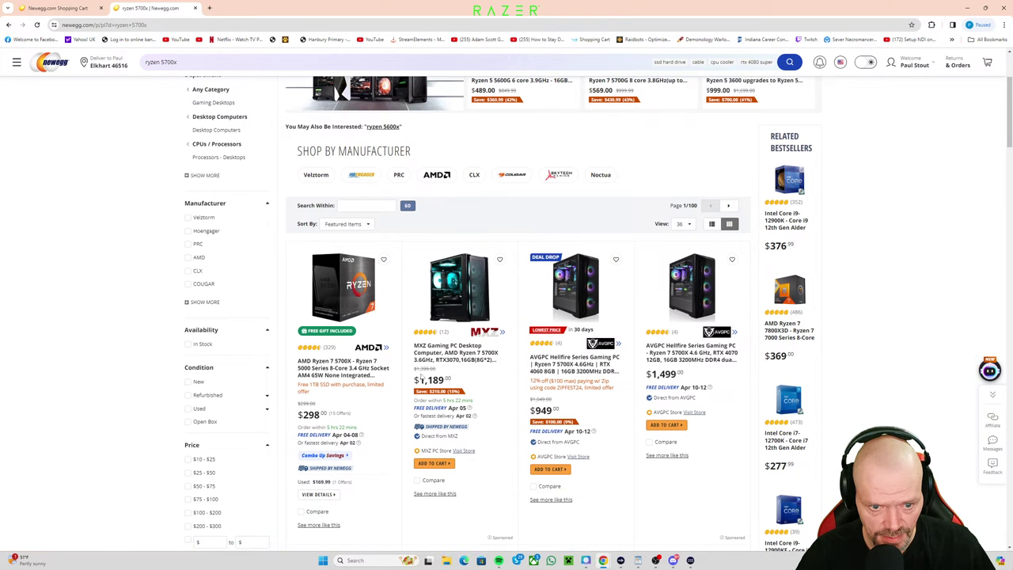
scroll(475, 348, "down", 2)
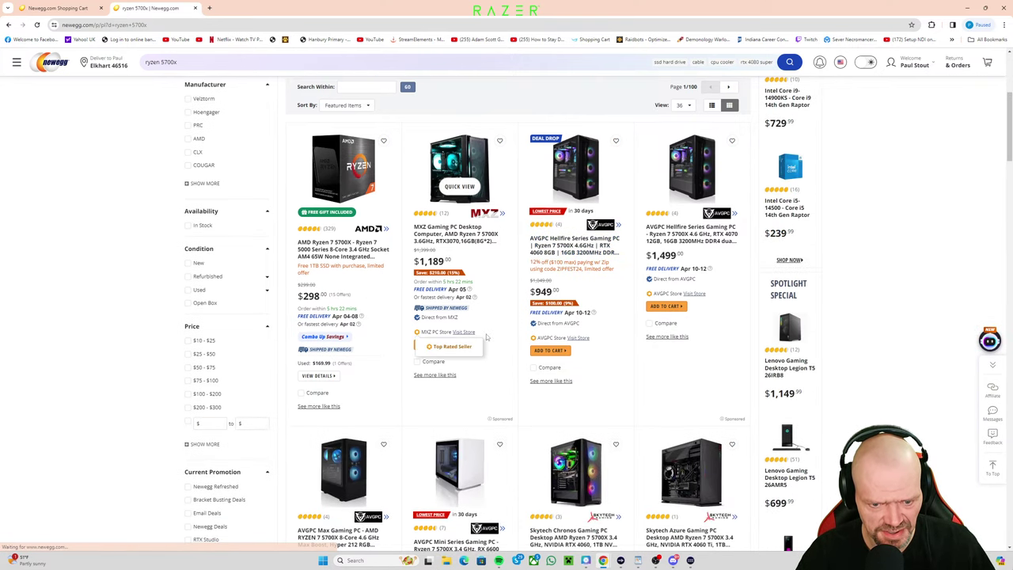
scroll(486, 337, "down", 2)
scroll(487, 337, "down", 2)
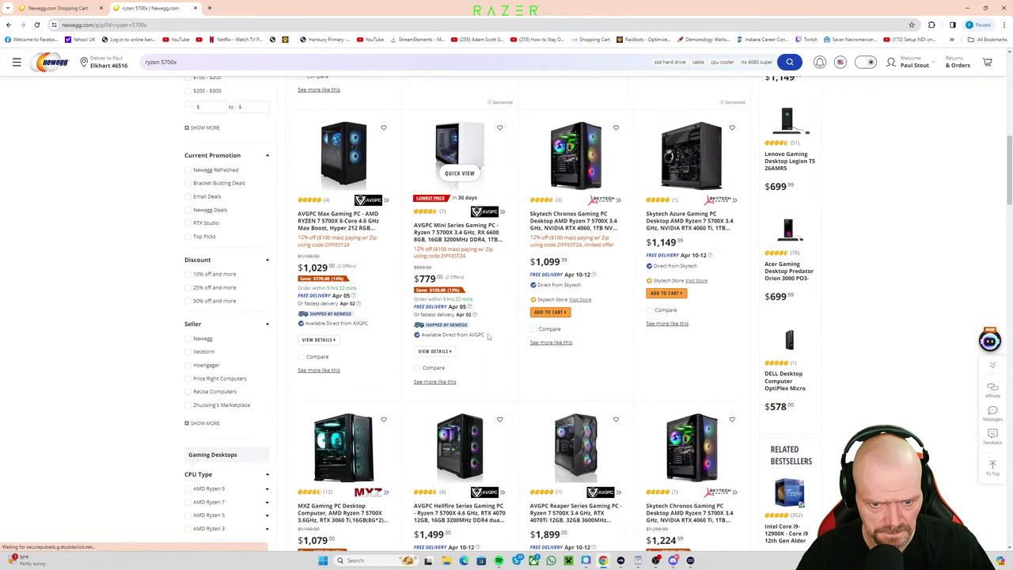
scroll(488, 337, "down", 2)
scroll(488, 336, "up", 4)
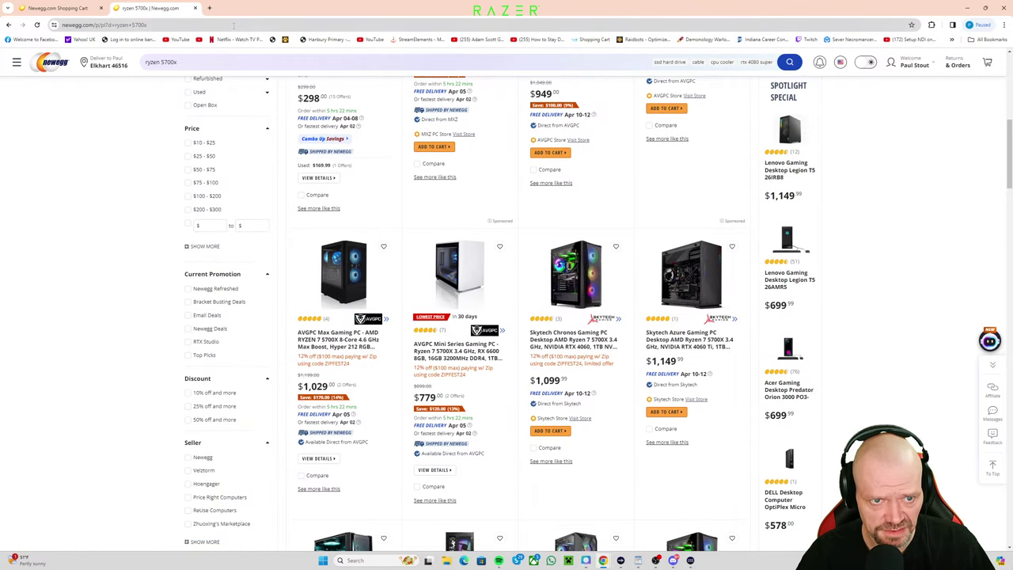
Step: Go to amazon.com in the current browser tab and search for ryzen 5700x cpu
left_click(235, 26)
type("amazon.com")
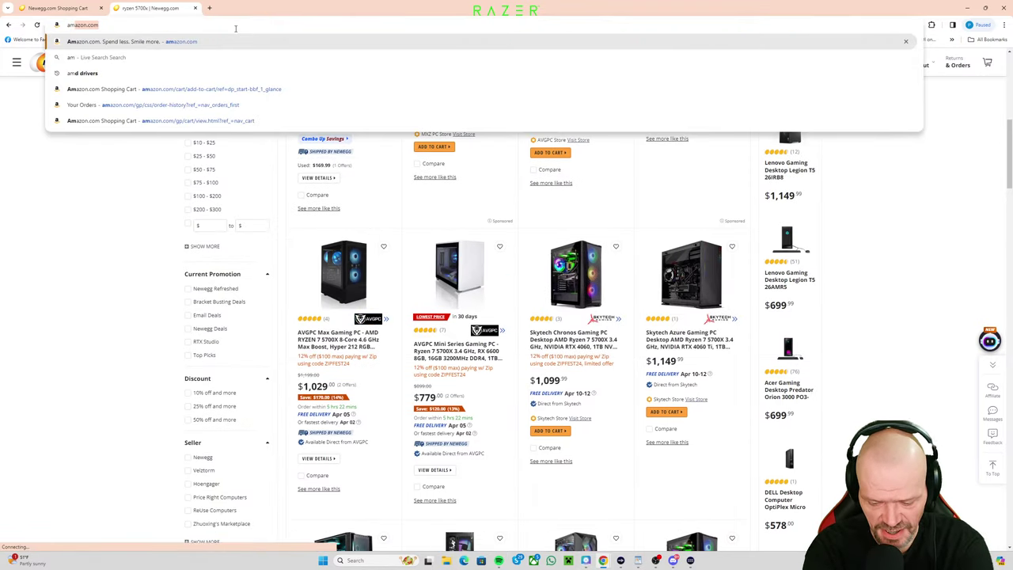
key("Return")
left_click(368, 60)
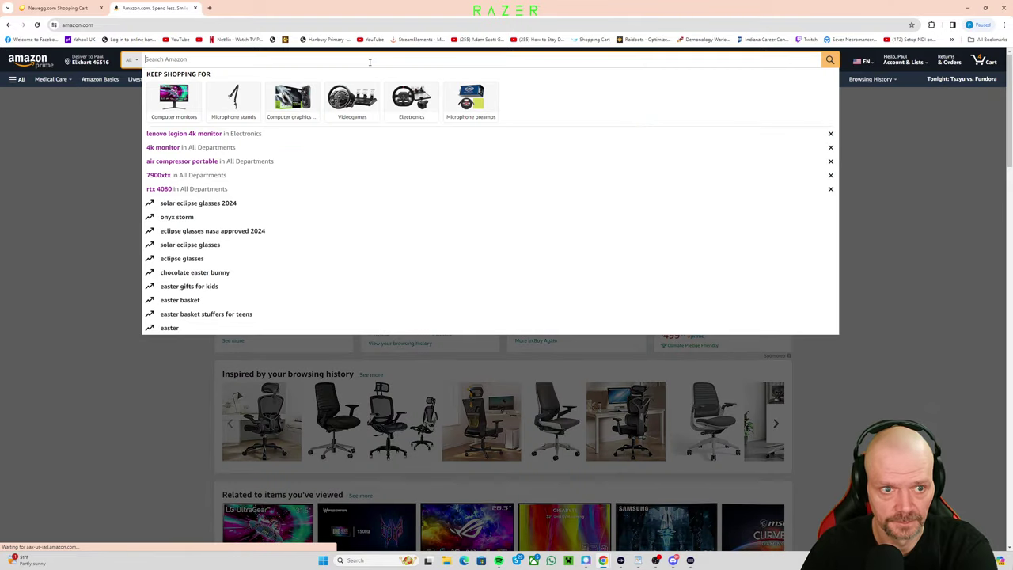
type("ryz")
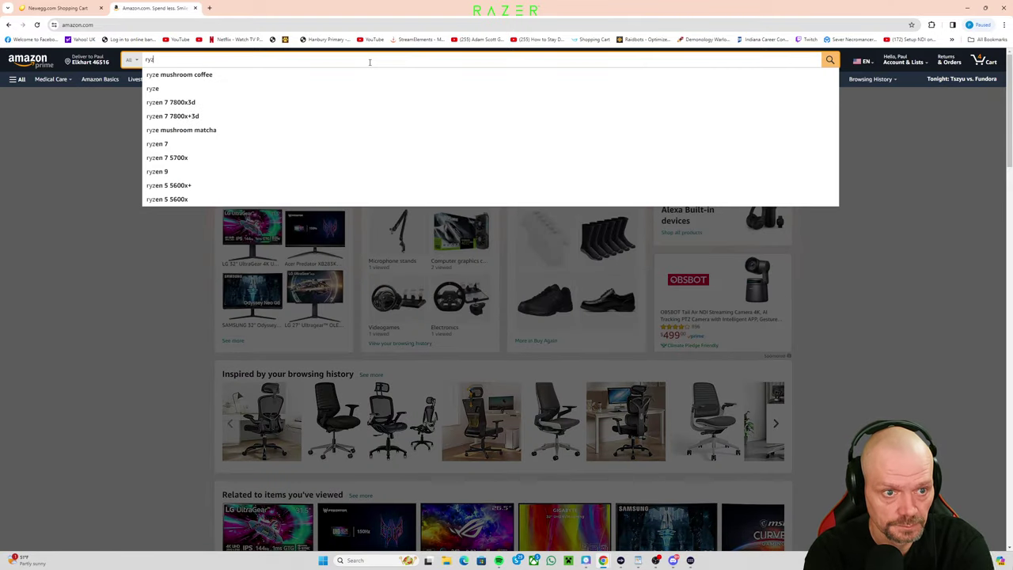
type("en 57")
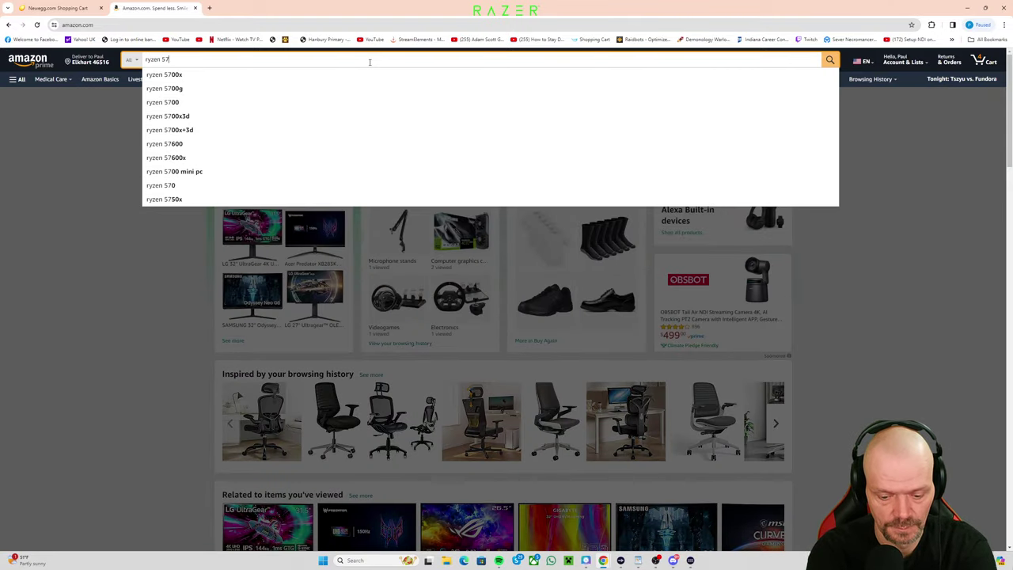
type("00x cu")
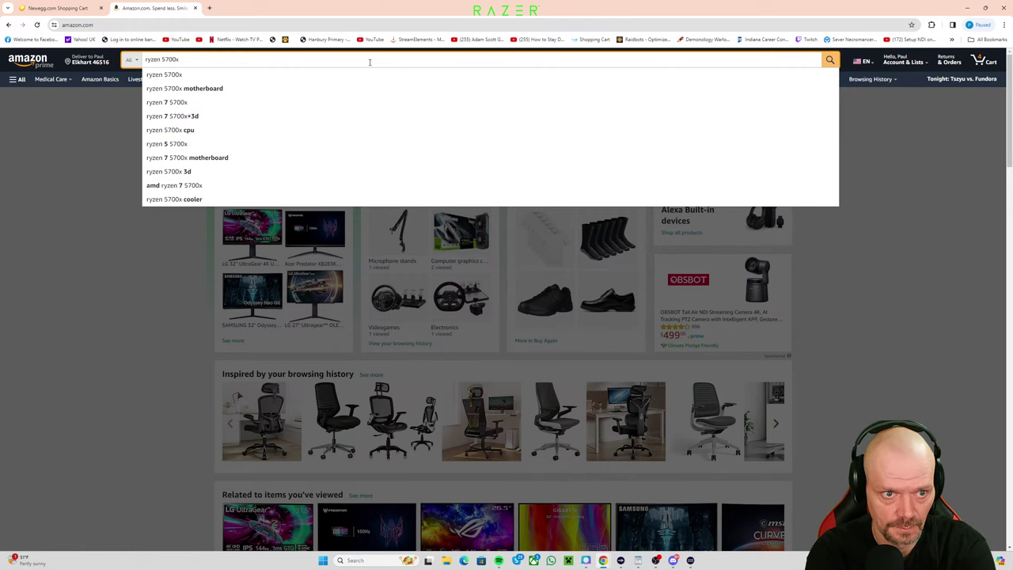
key("BackSpace")
type("pu")
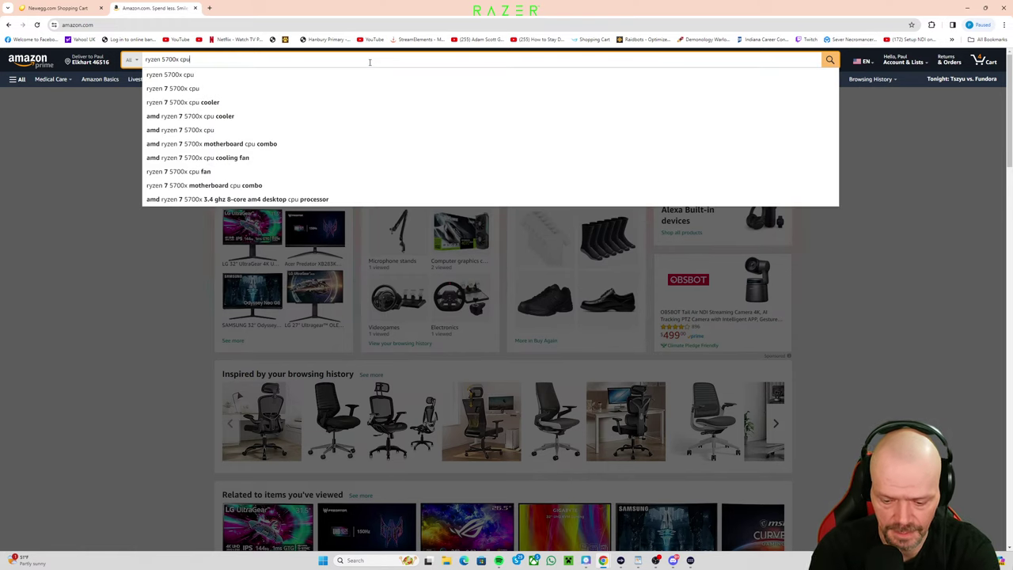
key("Return")
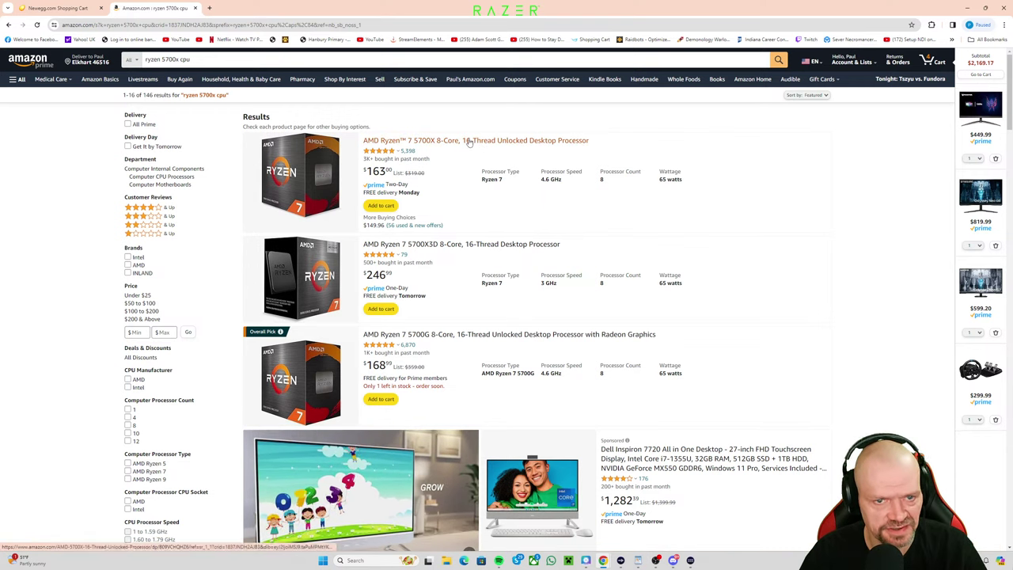
Step: Replace the Amazon processor search with a search for asrock b550 motherboard
left_click(360, 58)
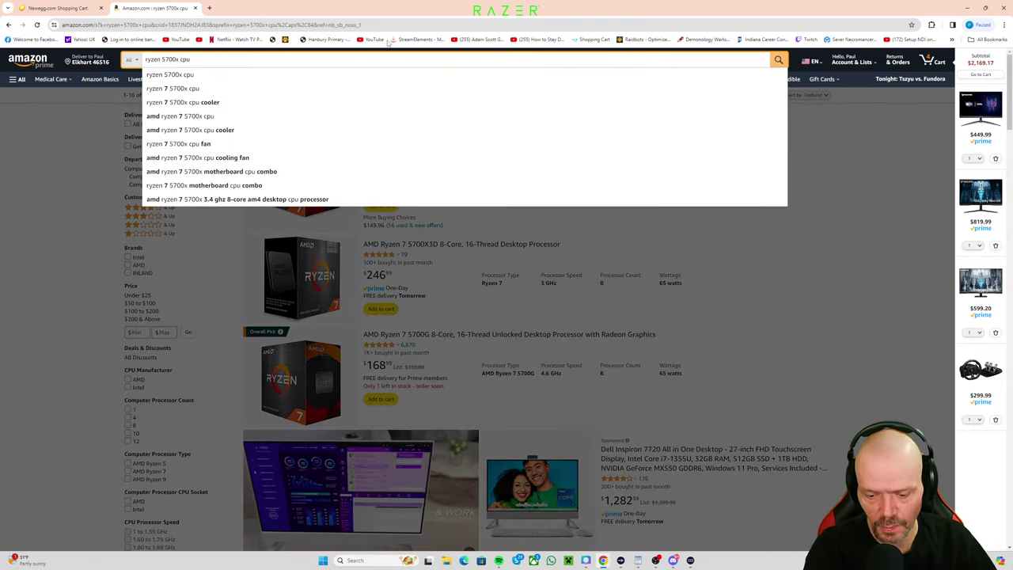
key("ctrl+a")
type("ryz")
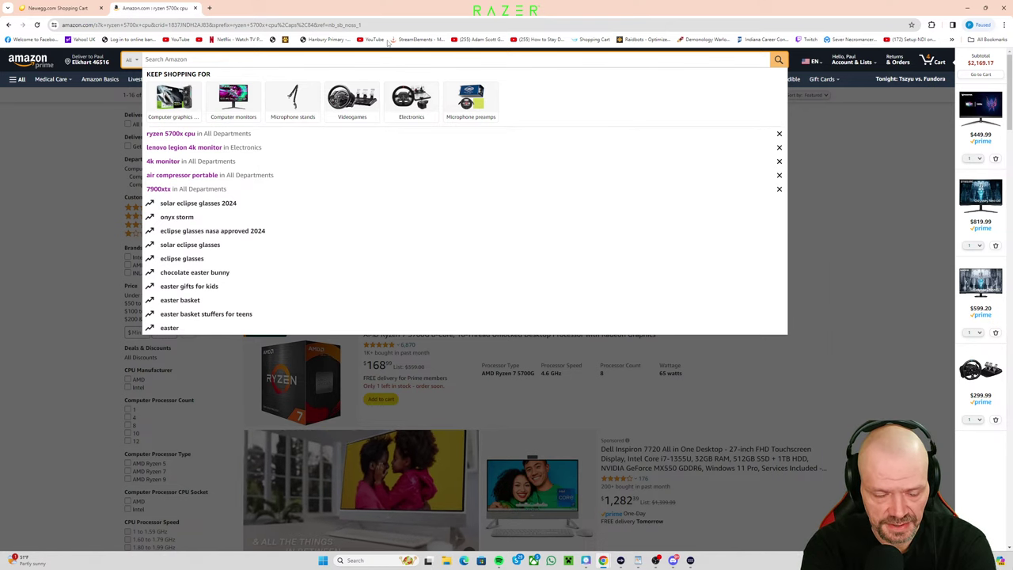
type("asrock")
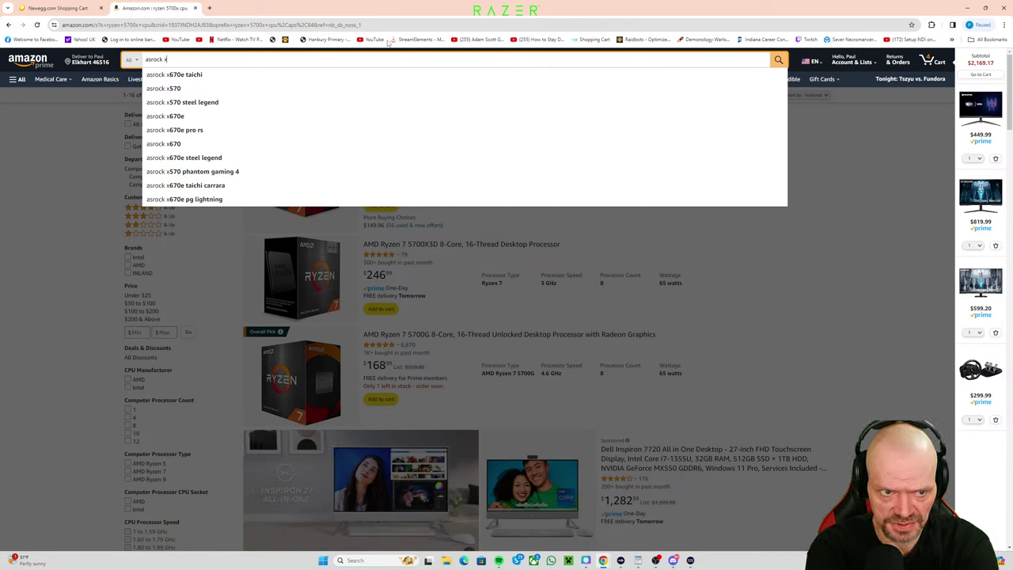
type(" x")
key("BackSpace")
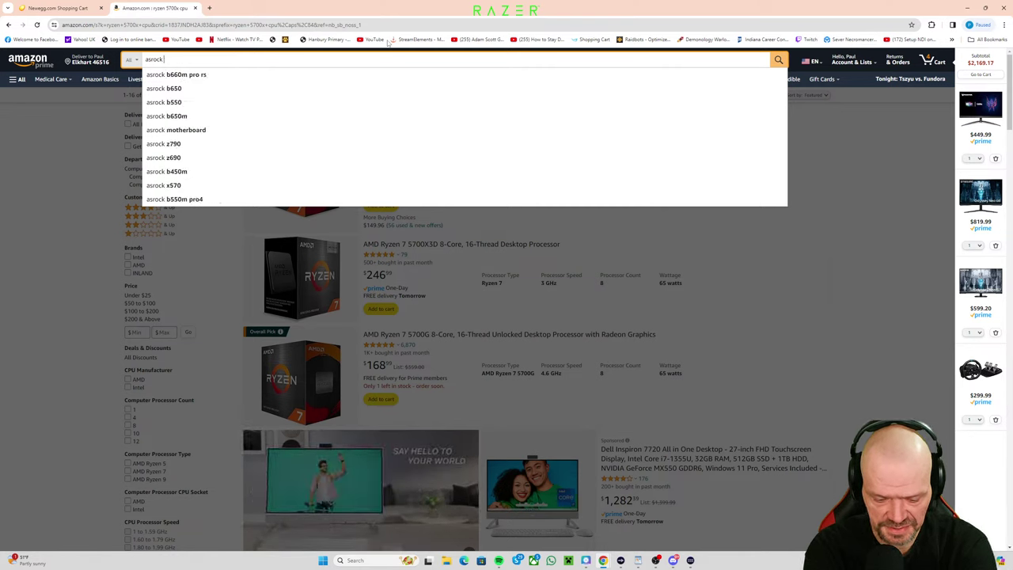
key("BackSpace")
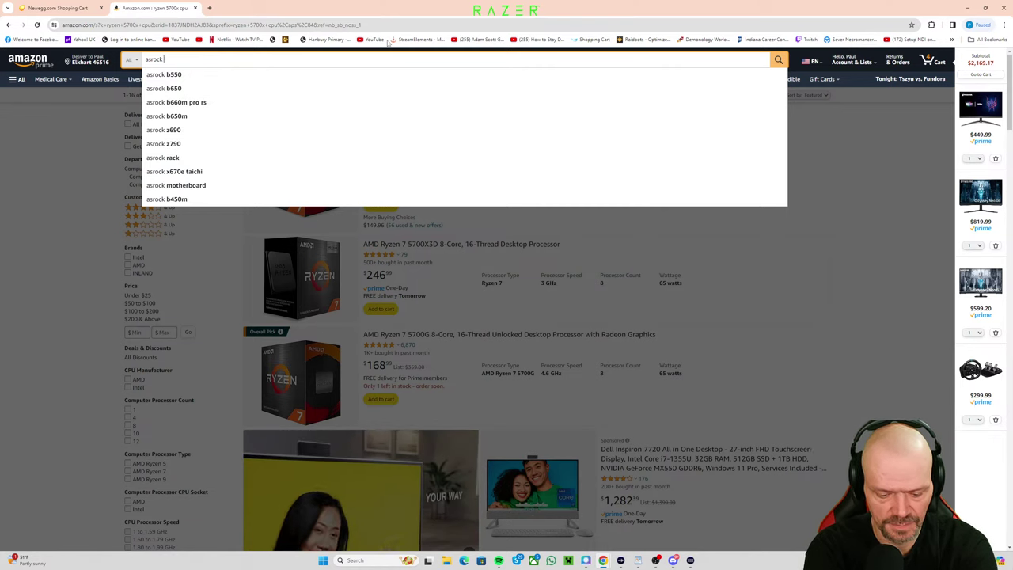
type("b55")
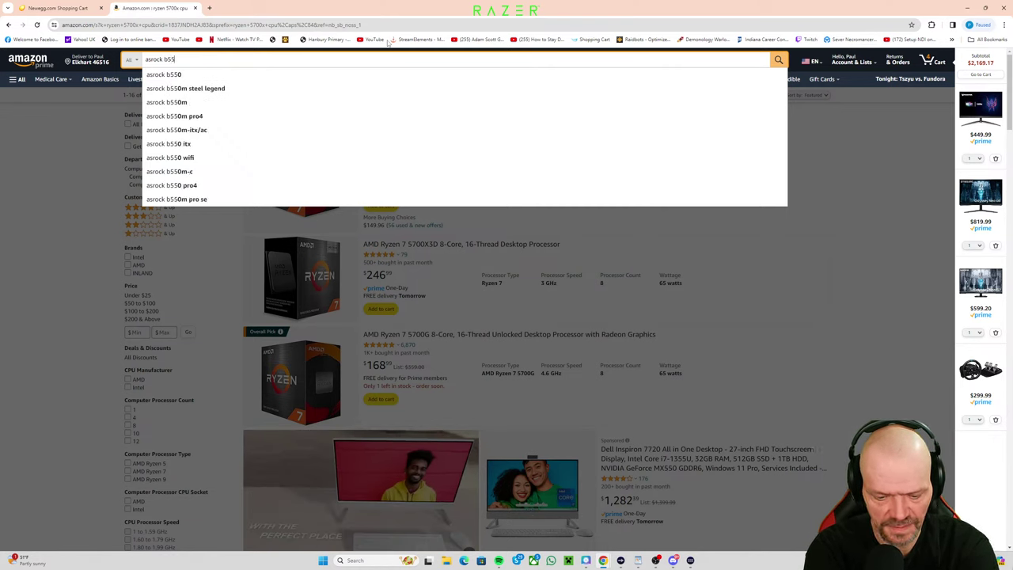
type("0 moth")
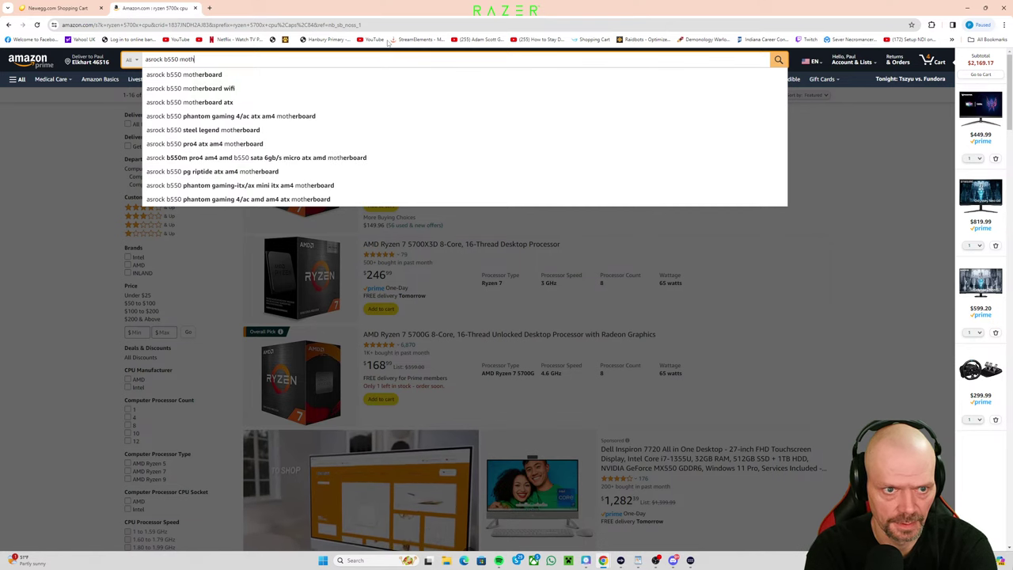
left_click(230, 75)
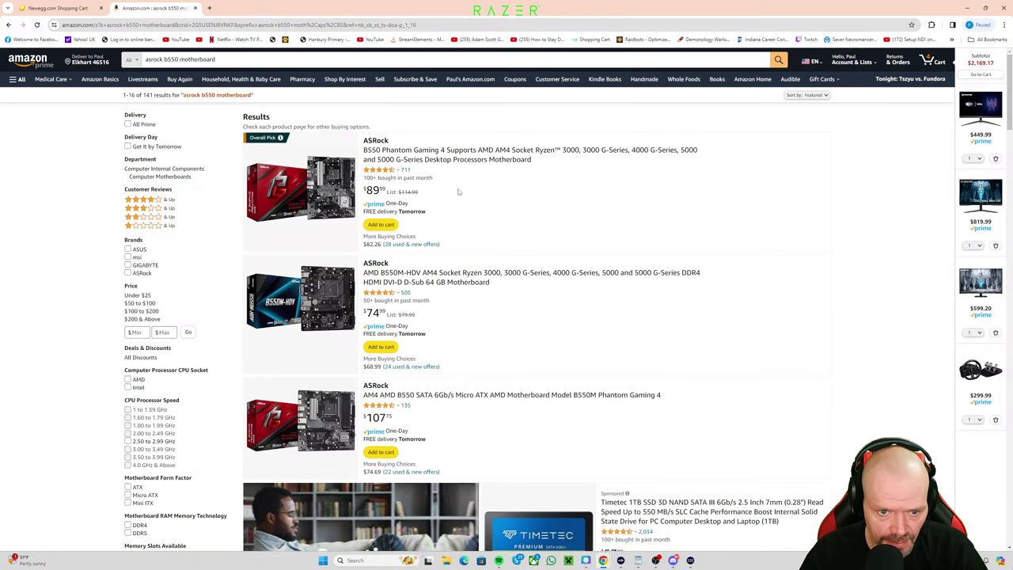
Step: View the product page of the ASRock B550 Phantom Gaming 4 motherboard and return to the search results
scroll(413, 186, "down", 2)
scroll(459, 191, "up", 1)
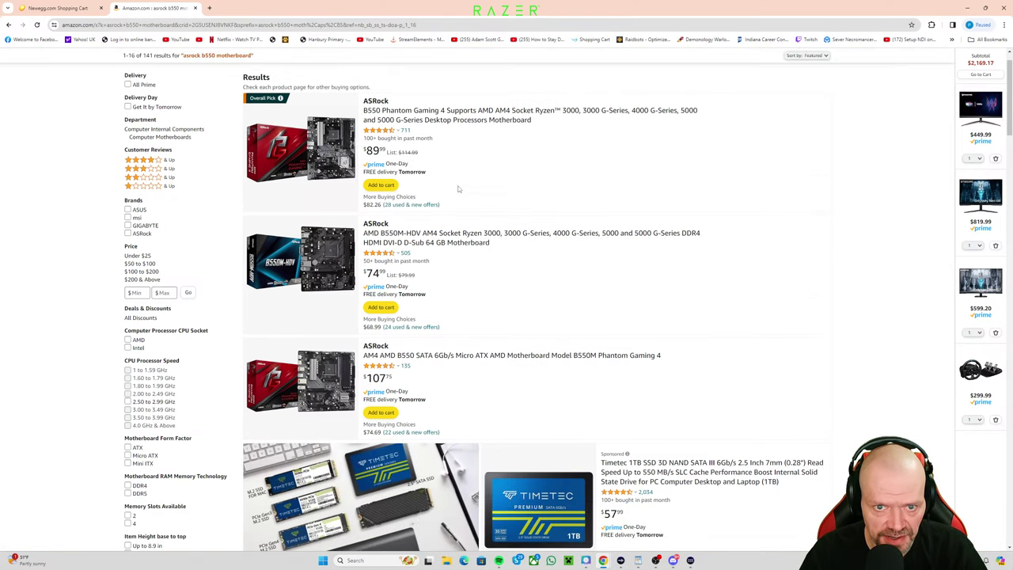
left_click(489, 120)
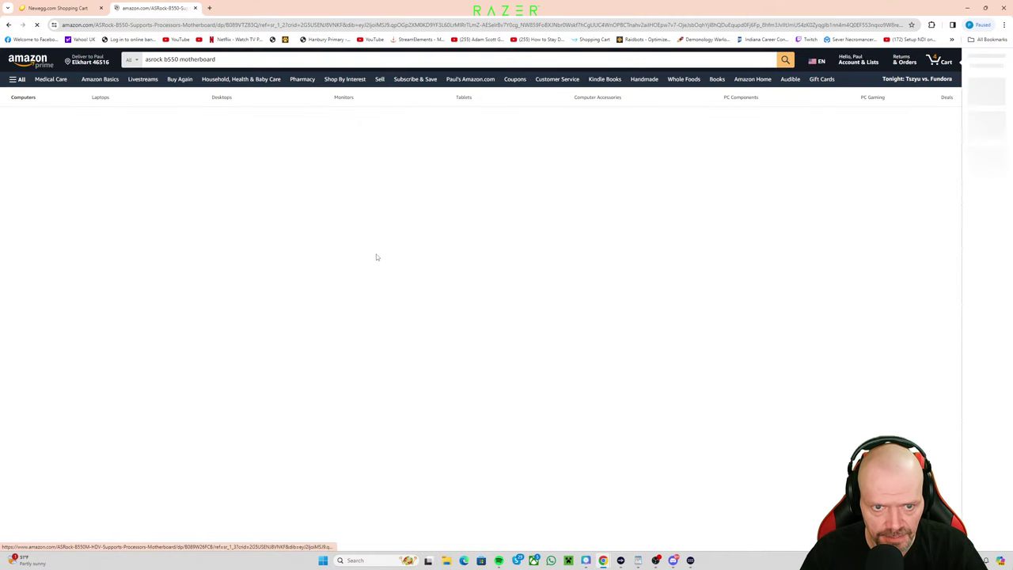
mouse_move(410, 335)
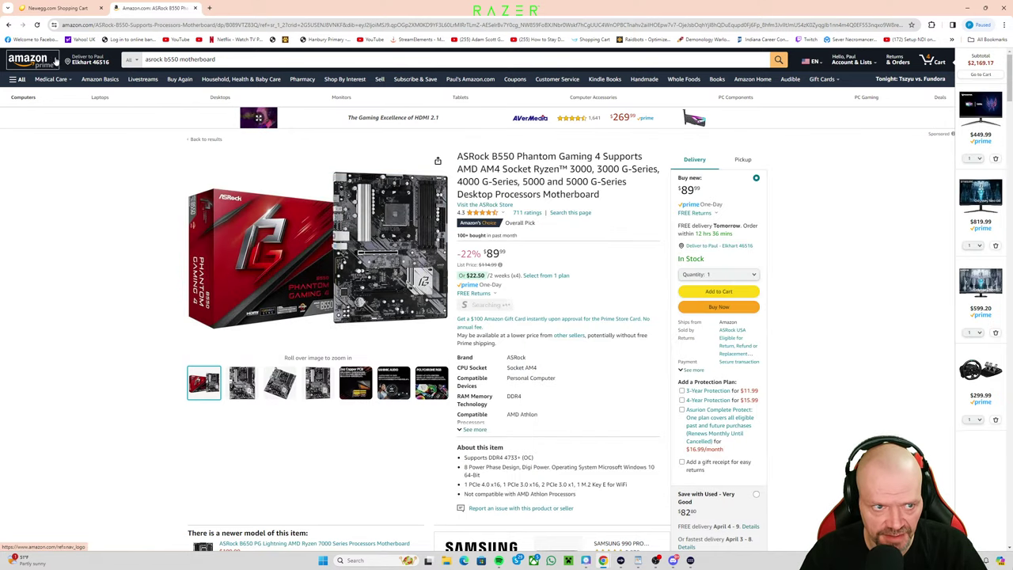
left_click(9, 25)
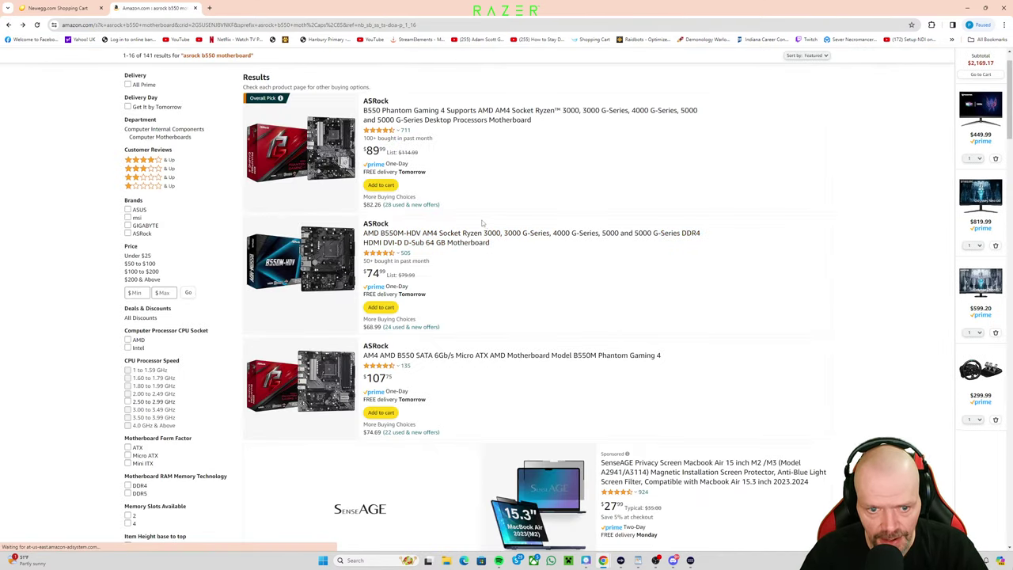
Step: View the product page of the ASRock B550M Steel Legend motherboard further down the results and minimize the browser
scroll(481, 223, "down", 4)
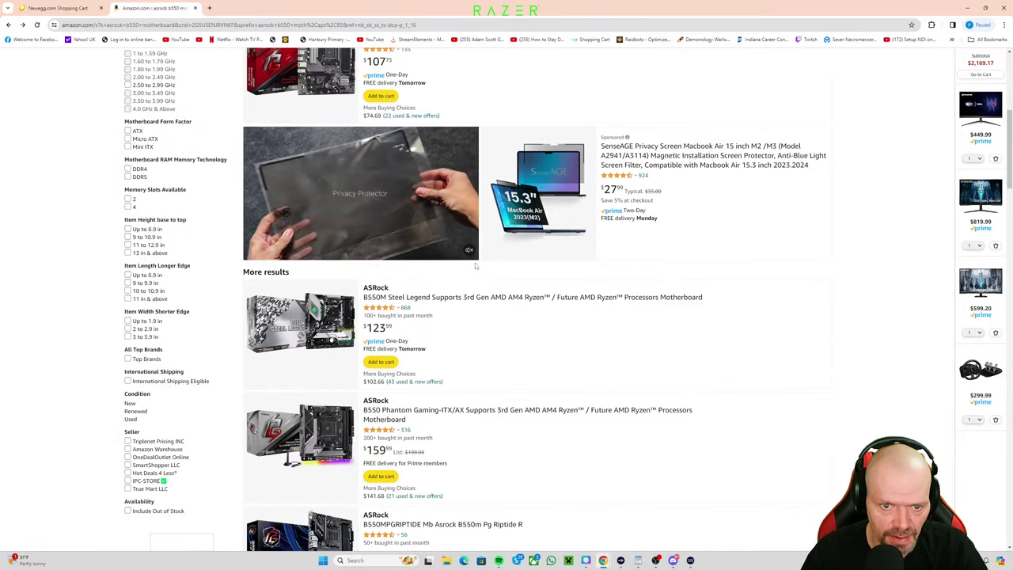
scroll(505, 341, "down", 2)
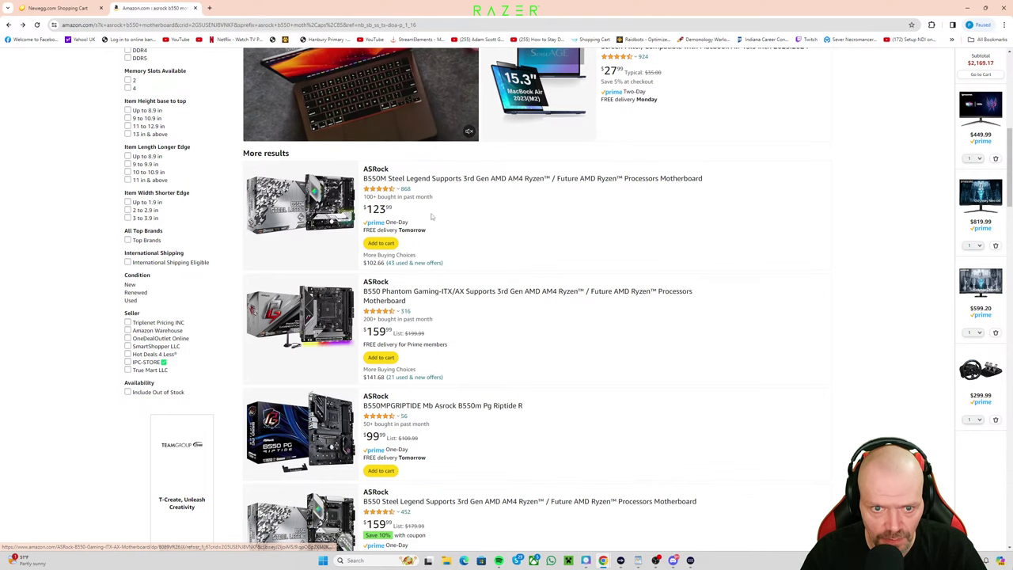
left_click(434, 179)
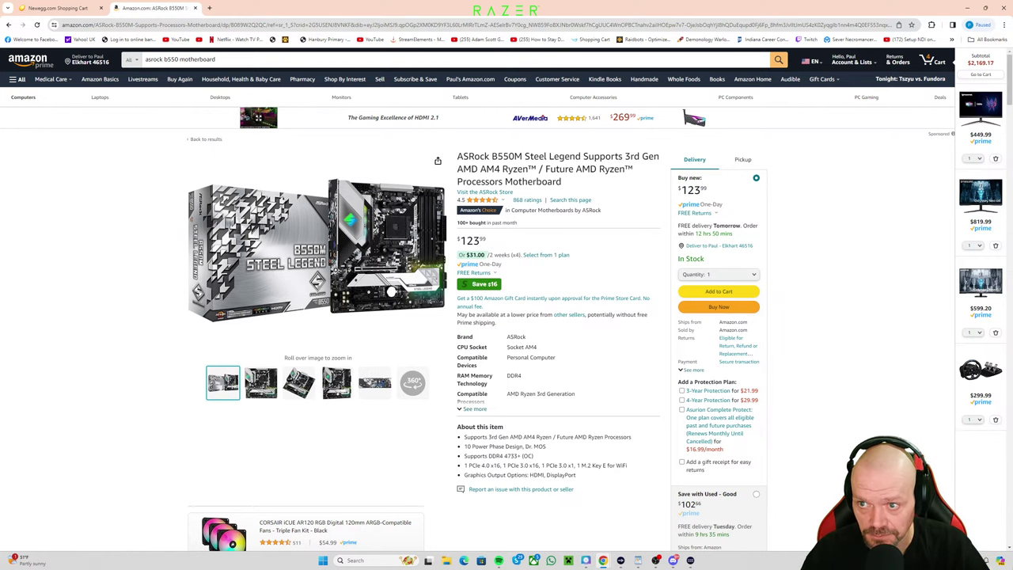
left_click(968, 9)
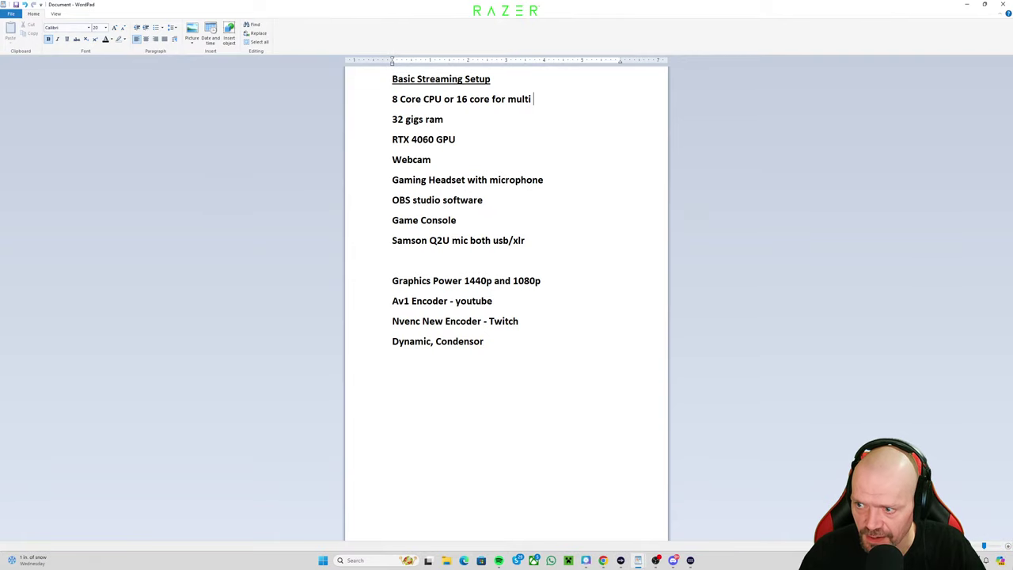
Step: Switch to Spotify, dismiss the library layout tip, play the song Danger, move the window aside and look through the library's playlists
left_click(499, 560)
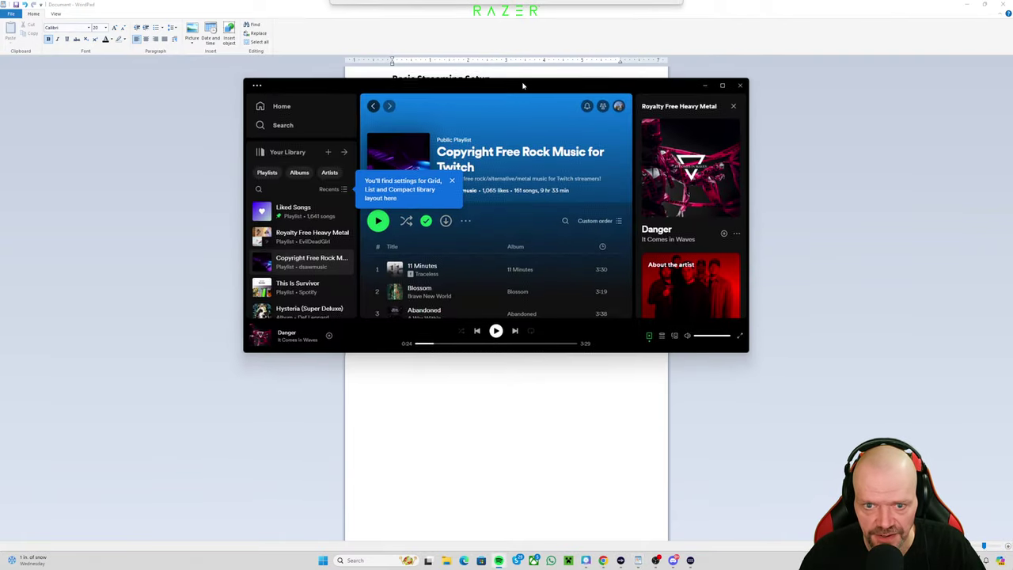
left_click(452, 184)
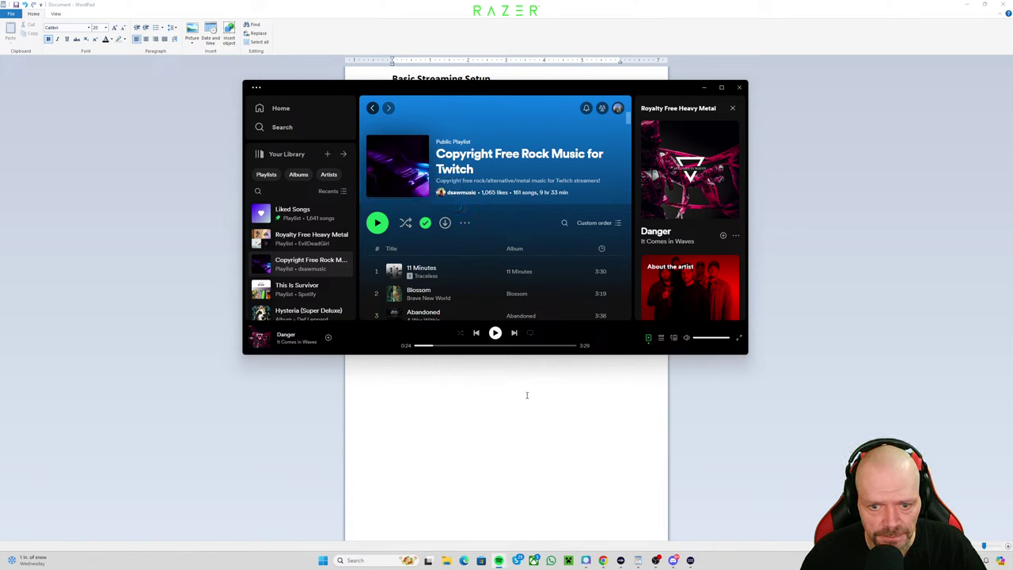
left_click(495, 333)
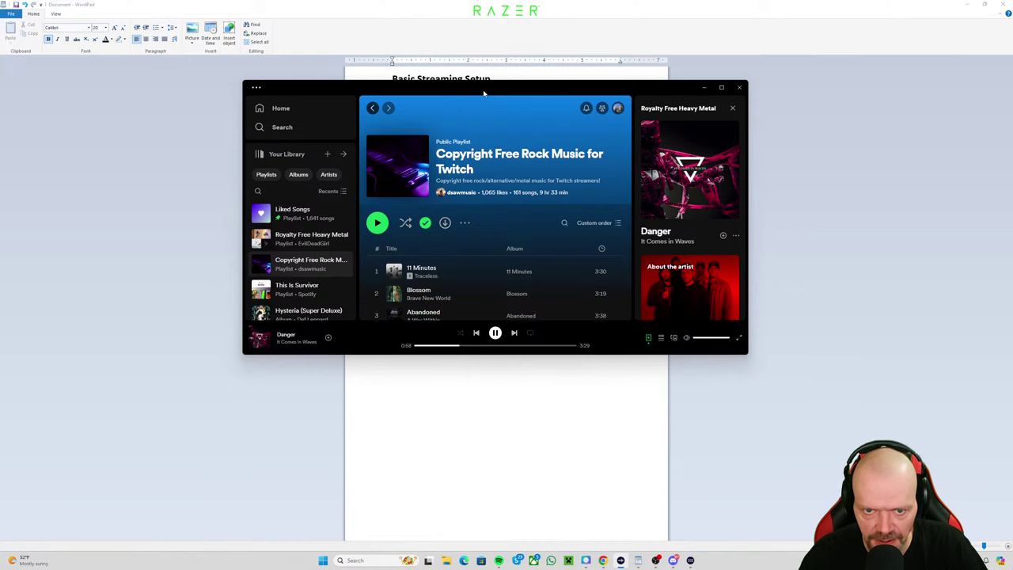
left_click_drag(482, 94, 626, 109)
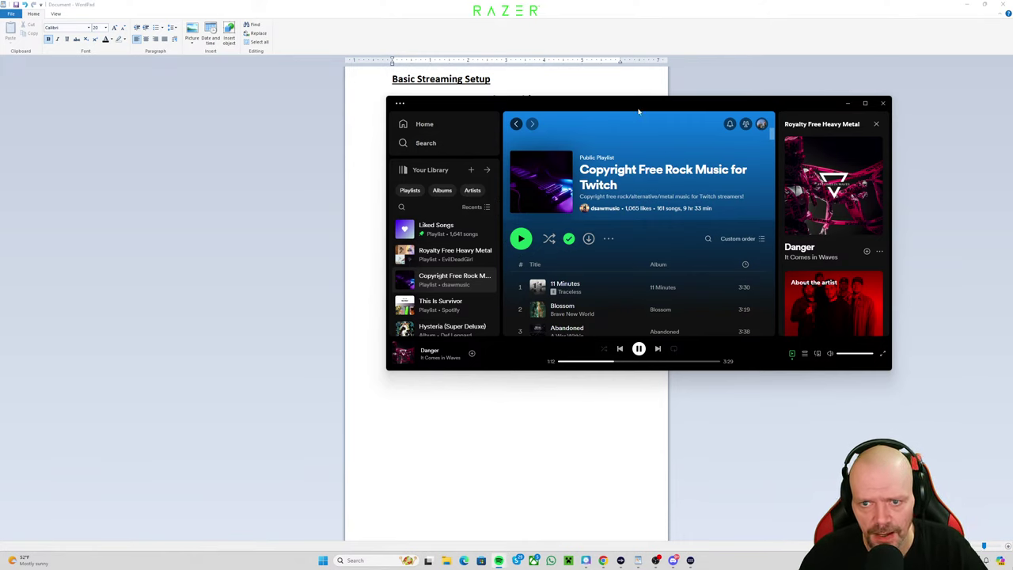
scroll(477, 269, "down", 1)
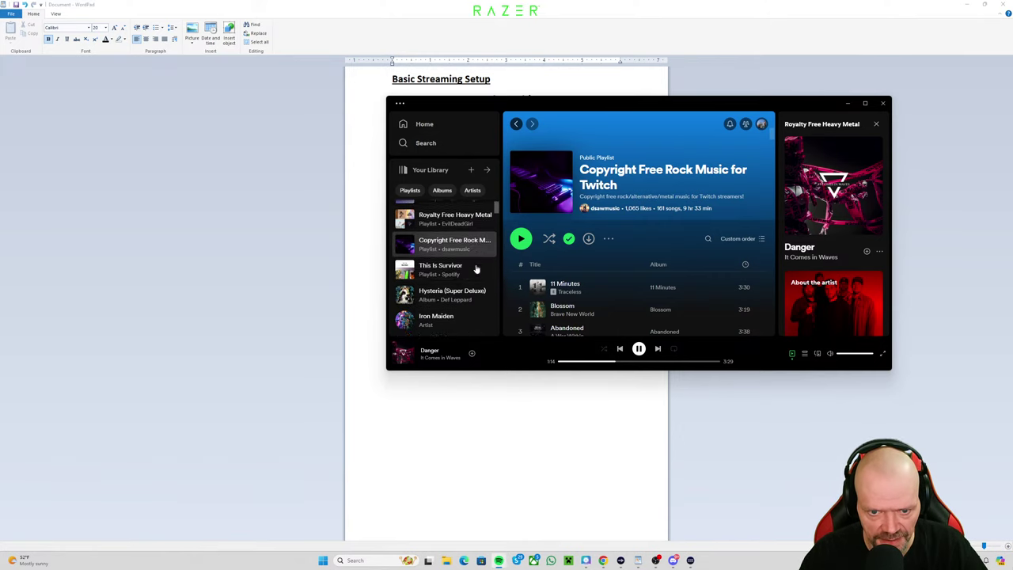
scroll(476, 269, "up", 3)
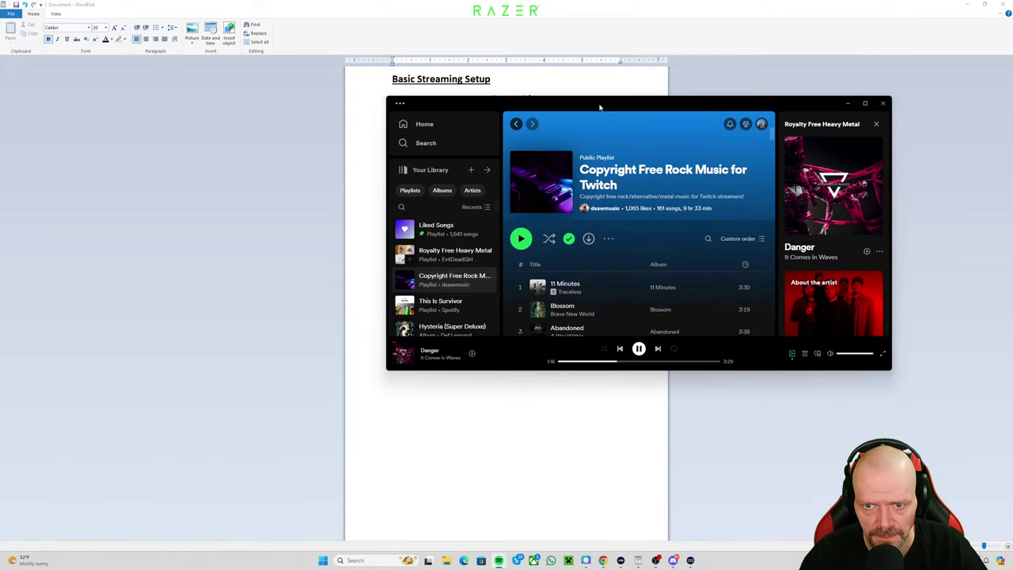
Step: Switch to Discord, show its Friends window, and move the window off this screen
key("alt+Tab")
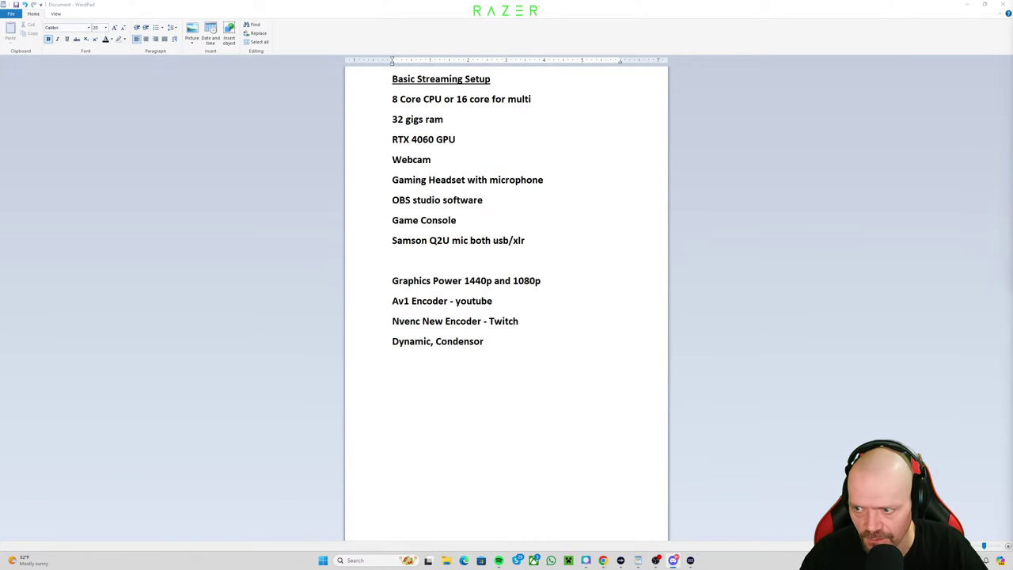
key("alt+Tab")
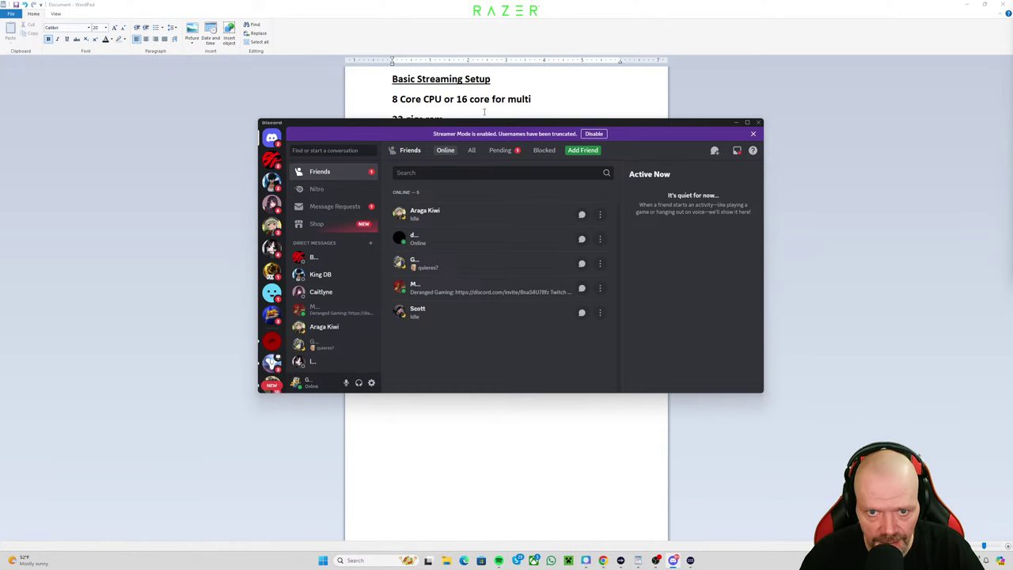
left_click_drag(495, 127, 1012, 222)
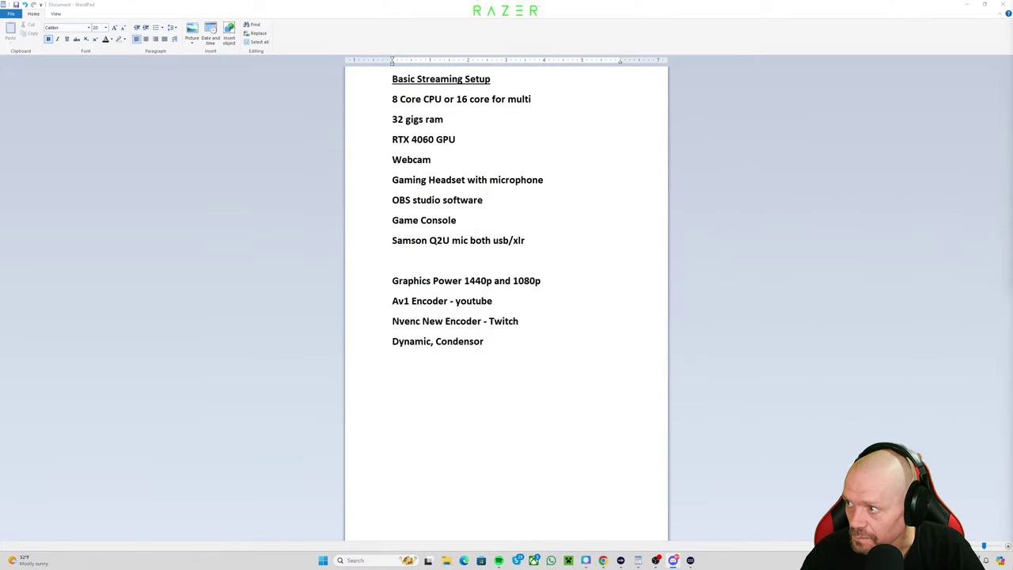
Step: Switch to Wave Link, raise the Music input's stream mix level, and lower it to slightly below the Music headphone level
left_click(621, 560)
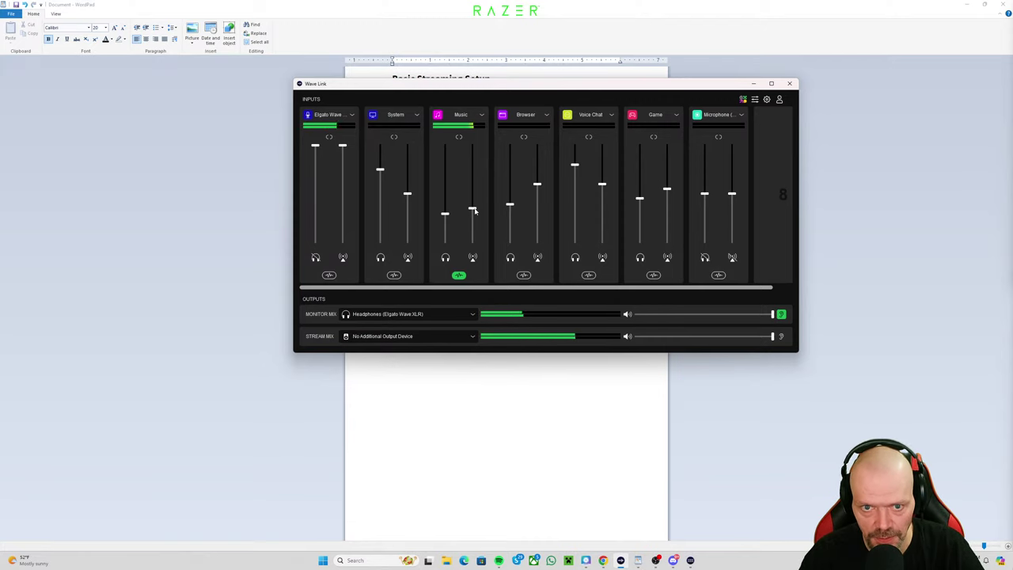
left_click_drag(475, 211, 474, 177)
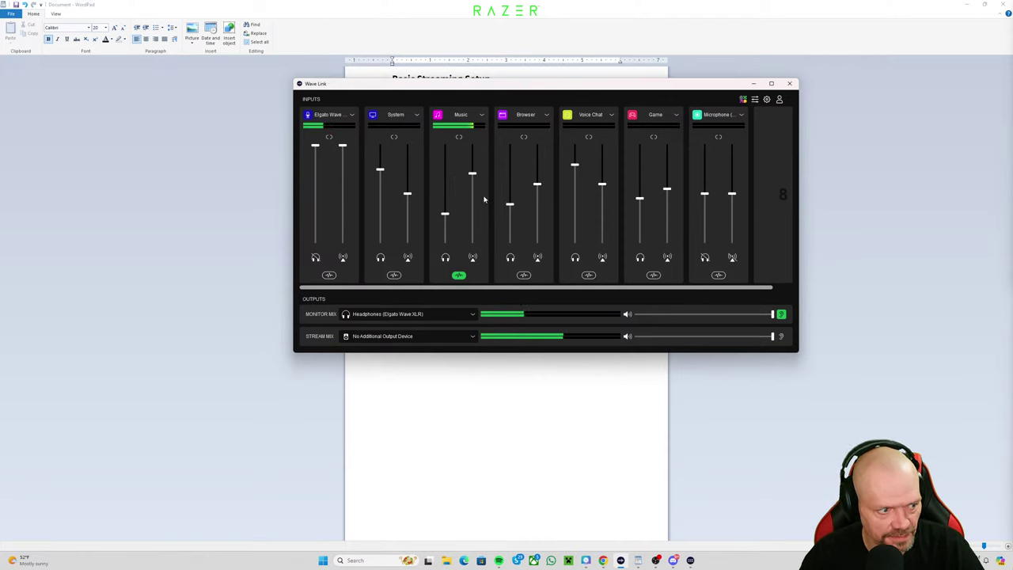
left_click_drag(473, 174, 474, 225)
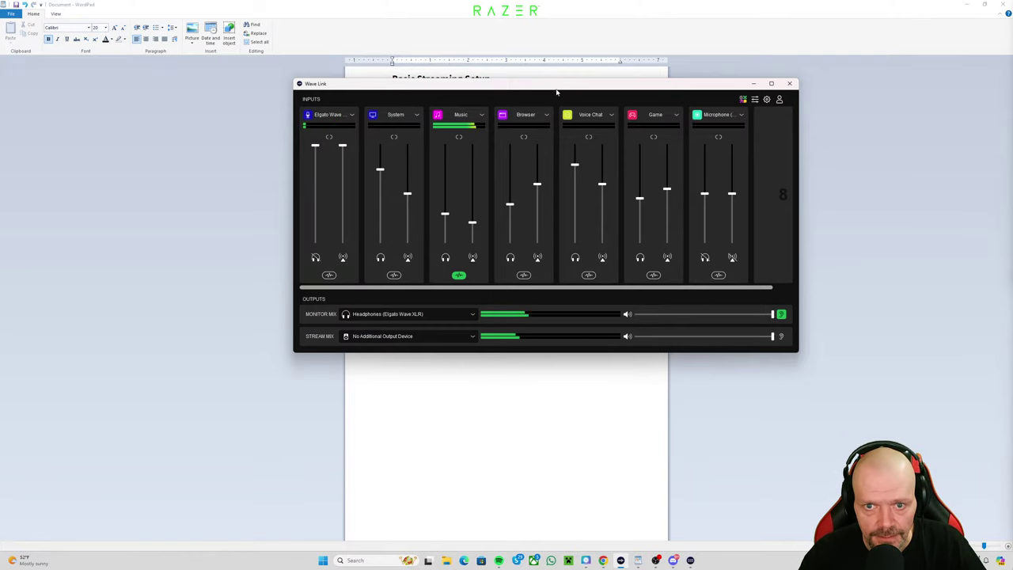
left_click(506, 436)
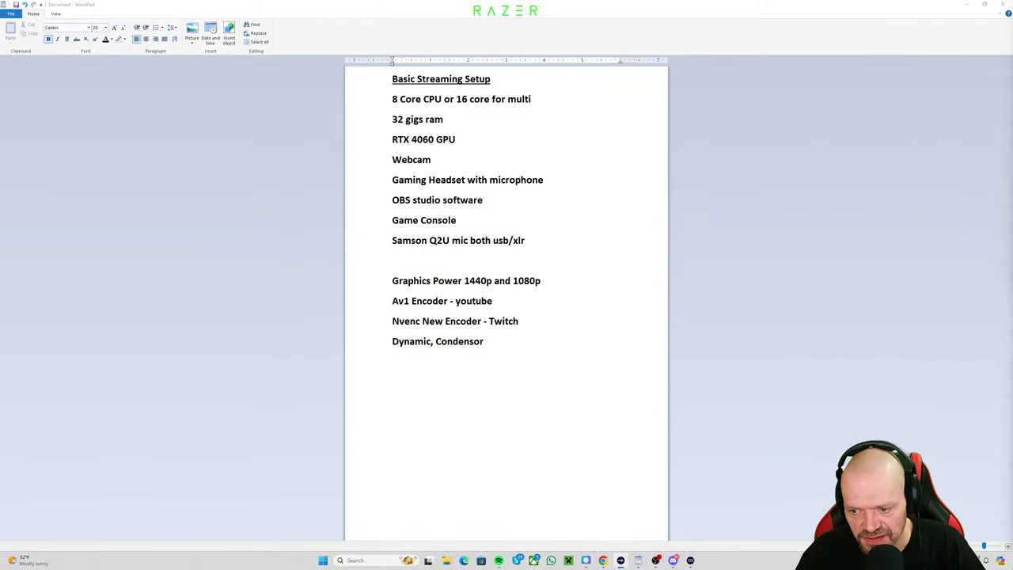
left_click(969, 546)
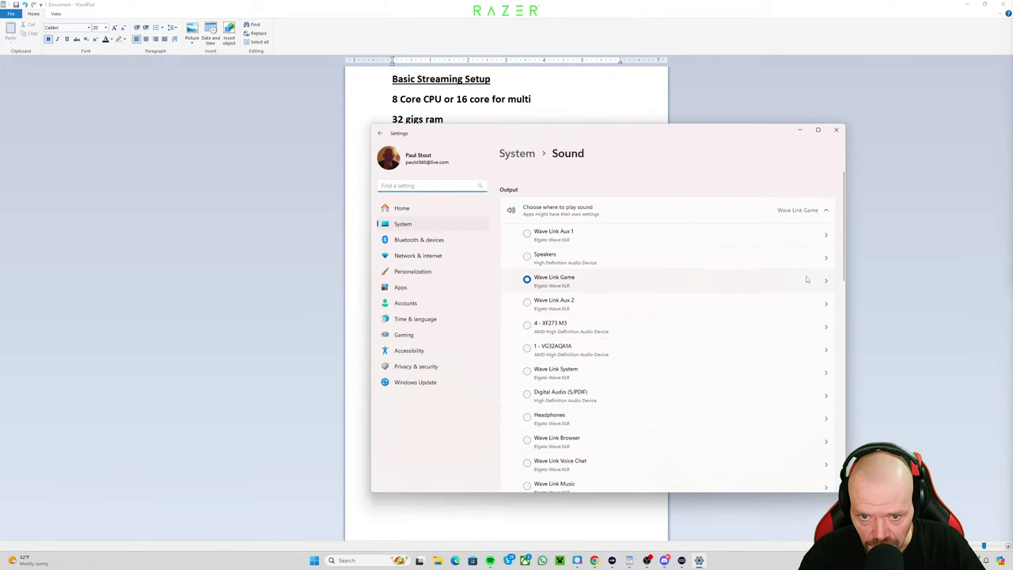
left_click(834, 132)
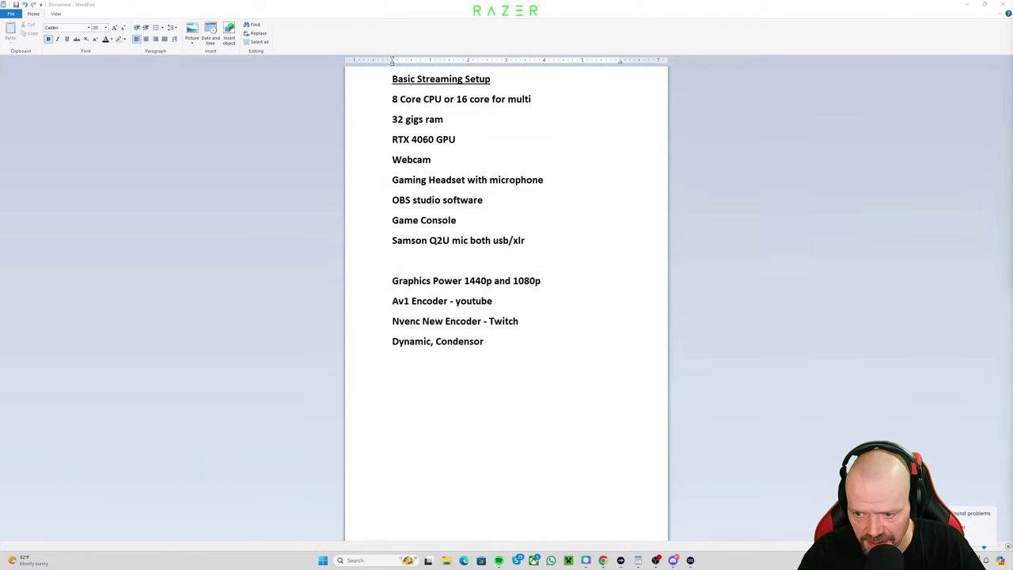
Step: In the Windows volume mixer, set Spotify's output device to Wave Link Music (Elgato Wave:XLR)
left_click(969, 526)
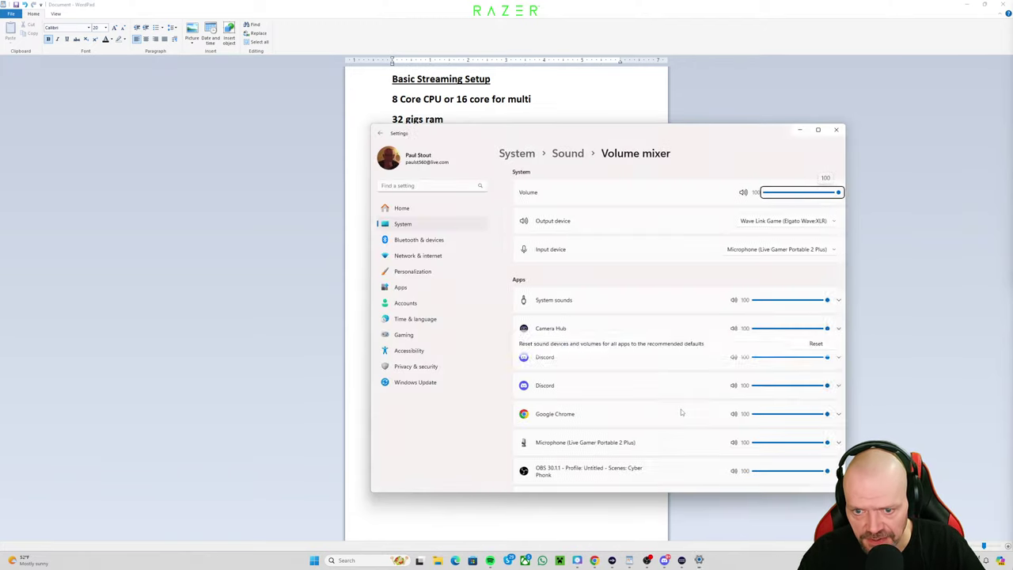
scroll(642, 358, "down", 4)
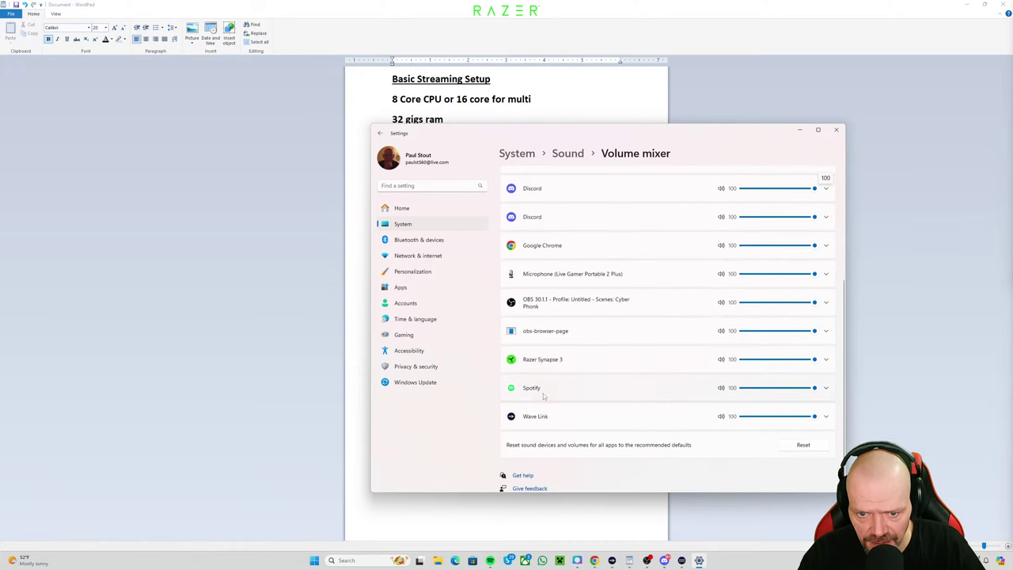
left_click(825, 388)
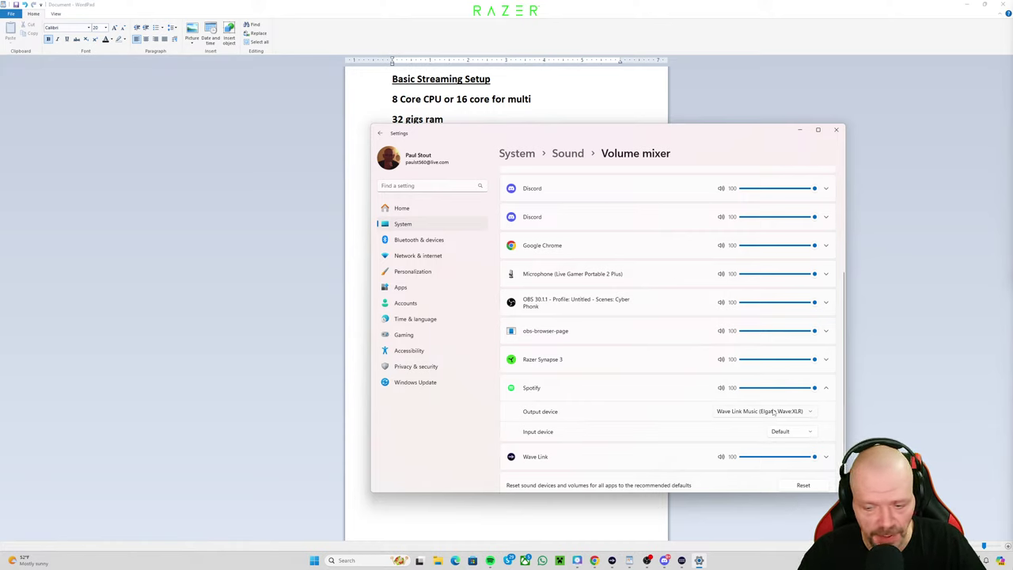
left_click(811, 413)
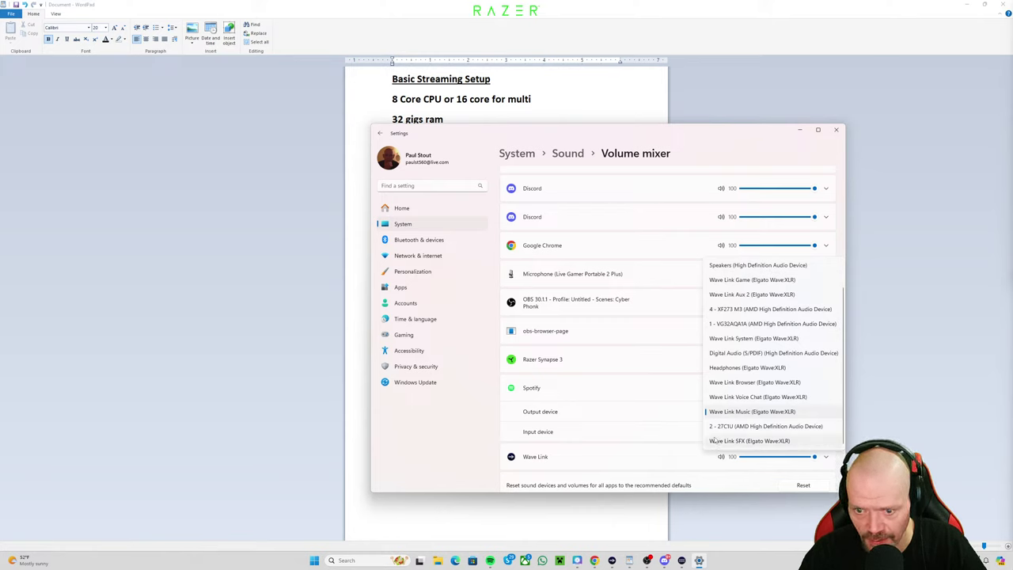
left_click(752, 412)
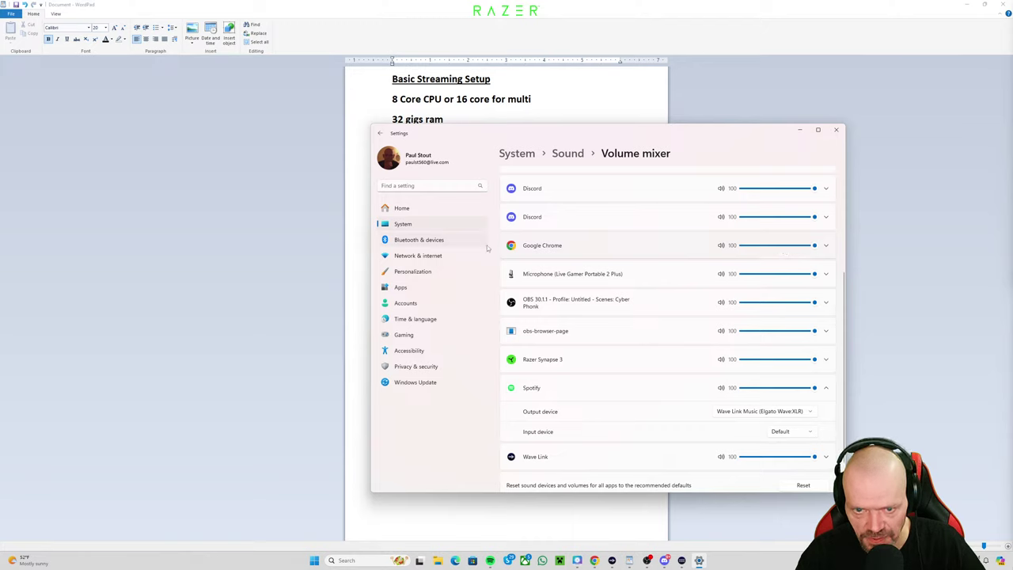
Step: Check the output device assigned to Google Chrome in the volume mixer and close the settings window
left_click(825, 246)
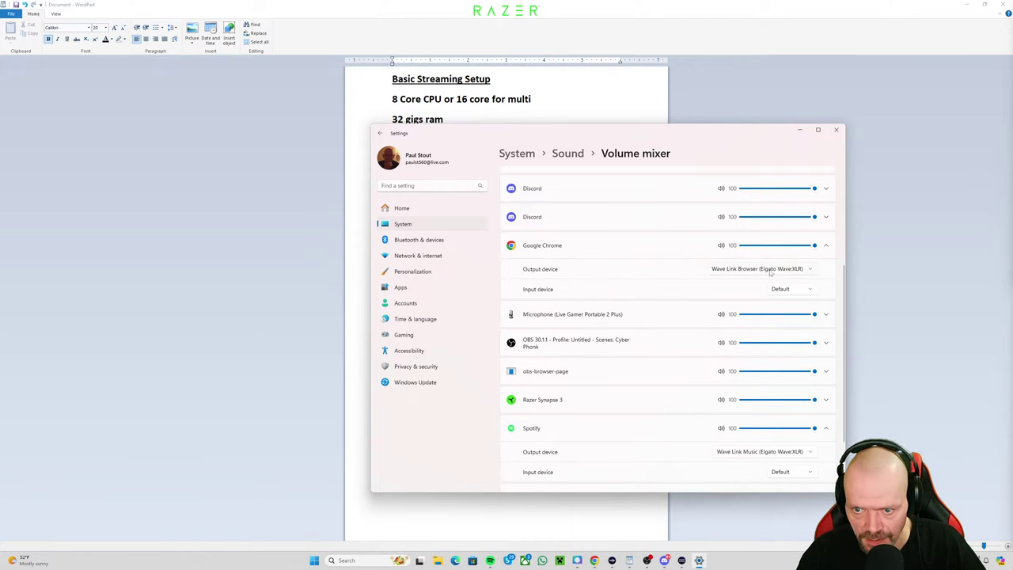
left_click(826, 246)
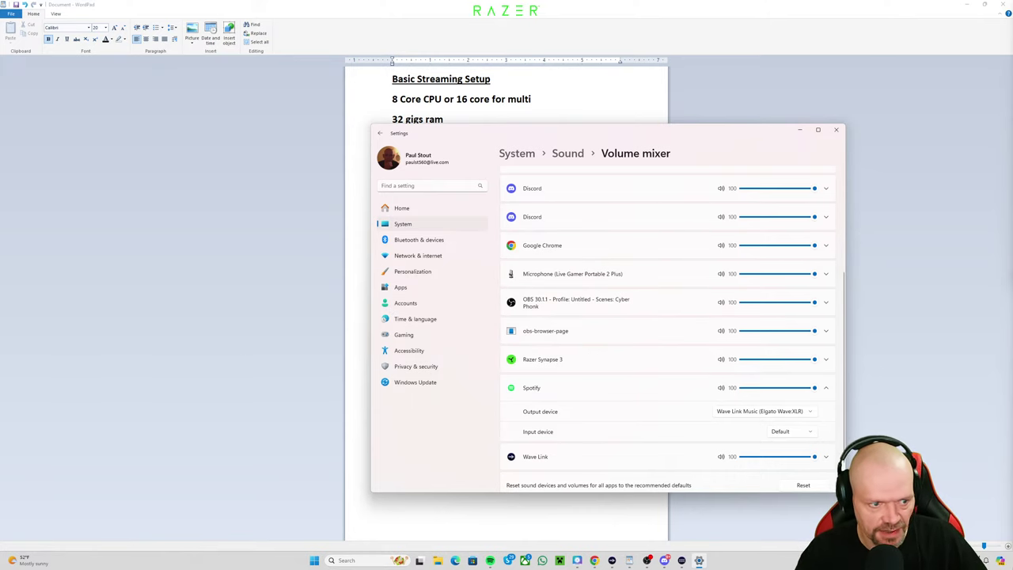
left_click(834, 130)
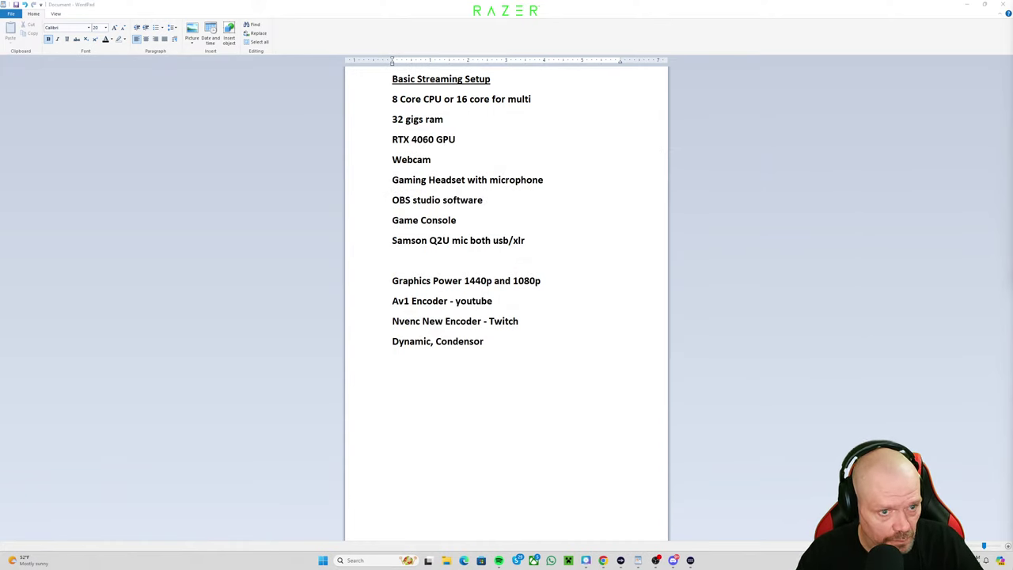
Step: Switch to OBS, maximize it, and set the Wavelink Stream audio source's device to Wave Link Stream (Elgato Wave:XLR)
left_click(656, 559)
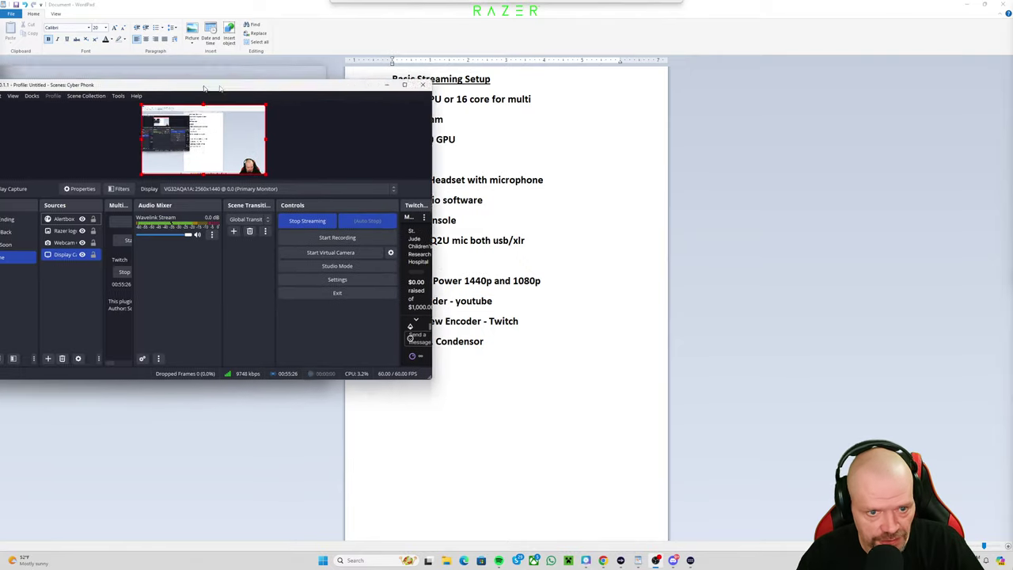
left_click(686, 109)
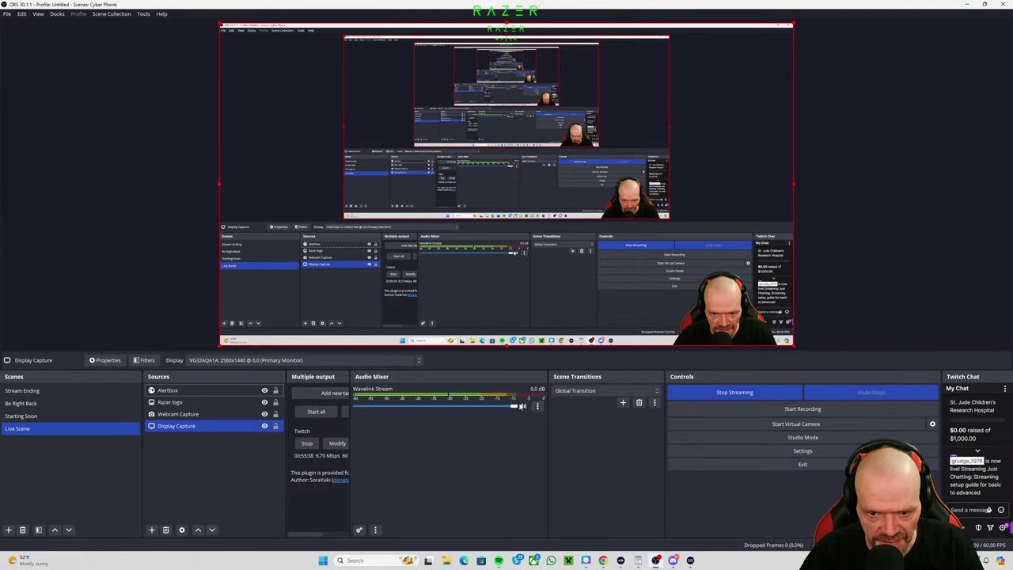
left_click(537, 405)
left_click(568, 519)
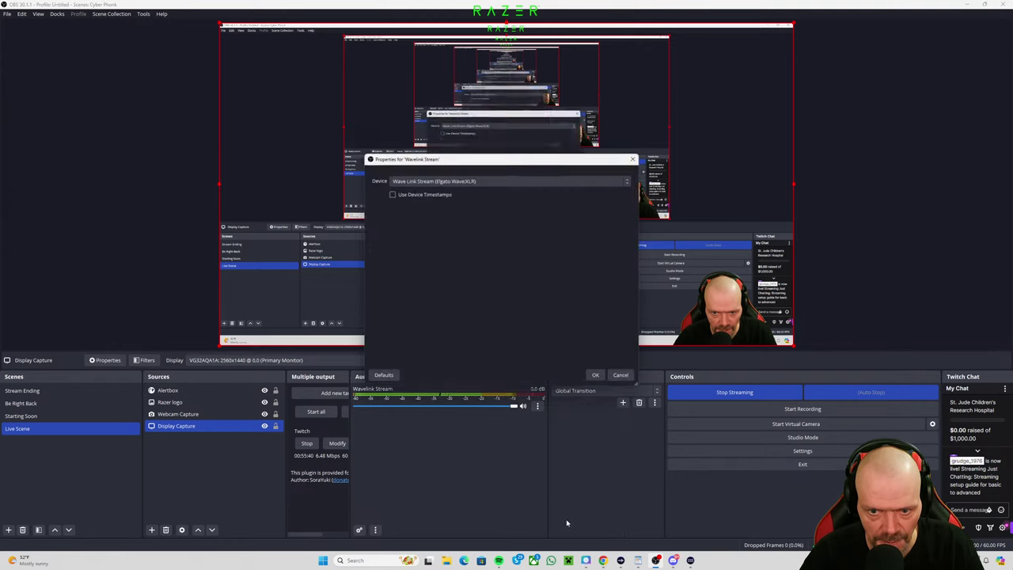
left_click(611, 182)
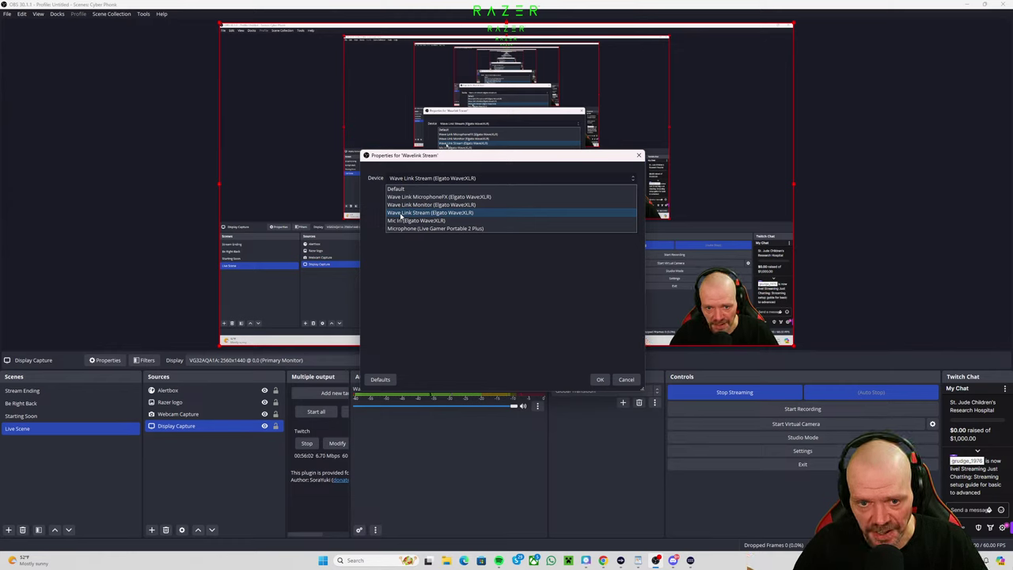
left_click(422, 213)
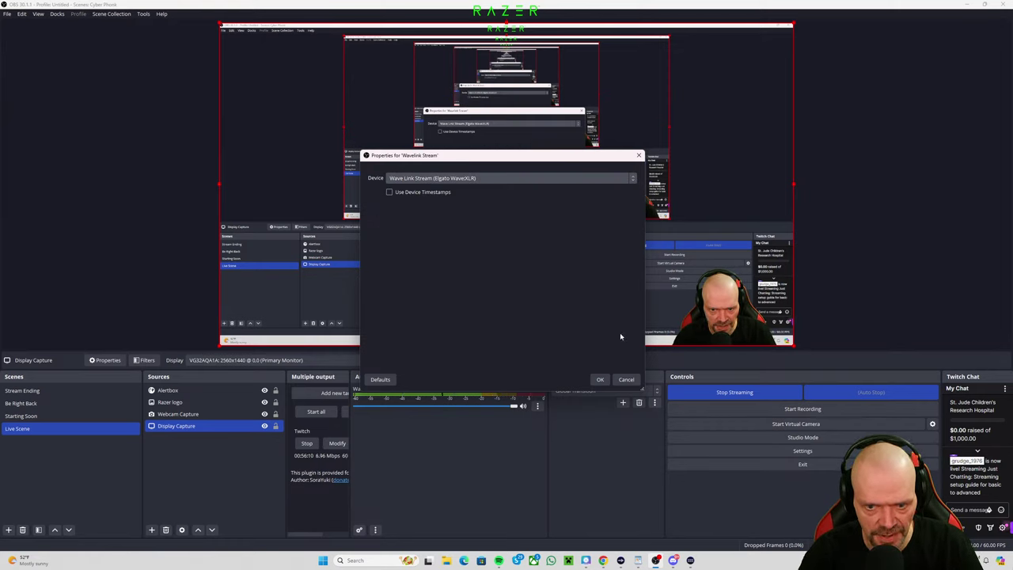
left_click(600, 379)
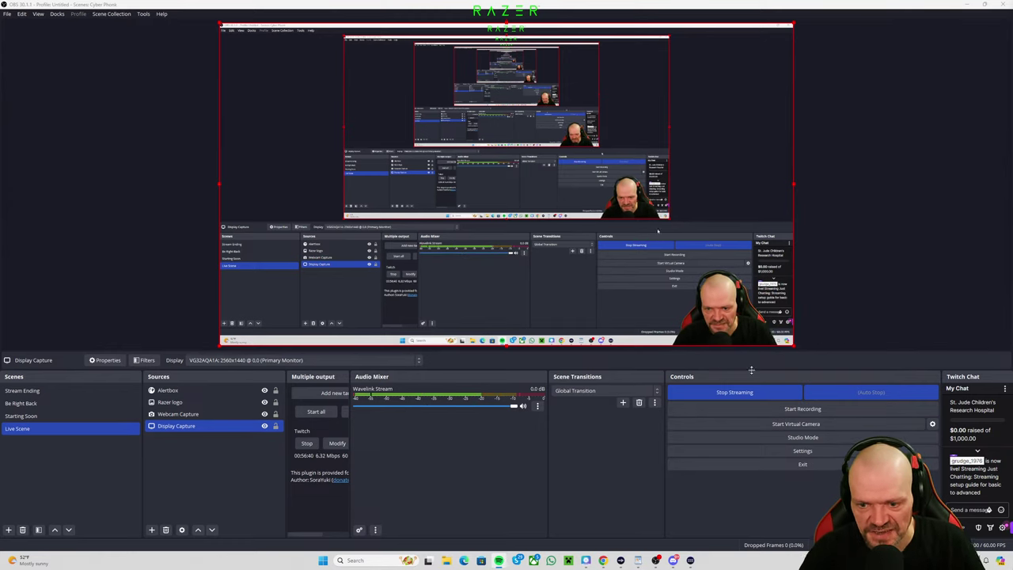
Step: View the General and Stream pages of the OBS settings and close the settings without changes
left_click(826, 453)
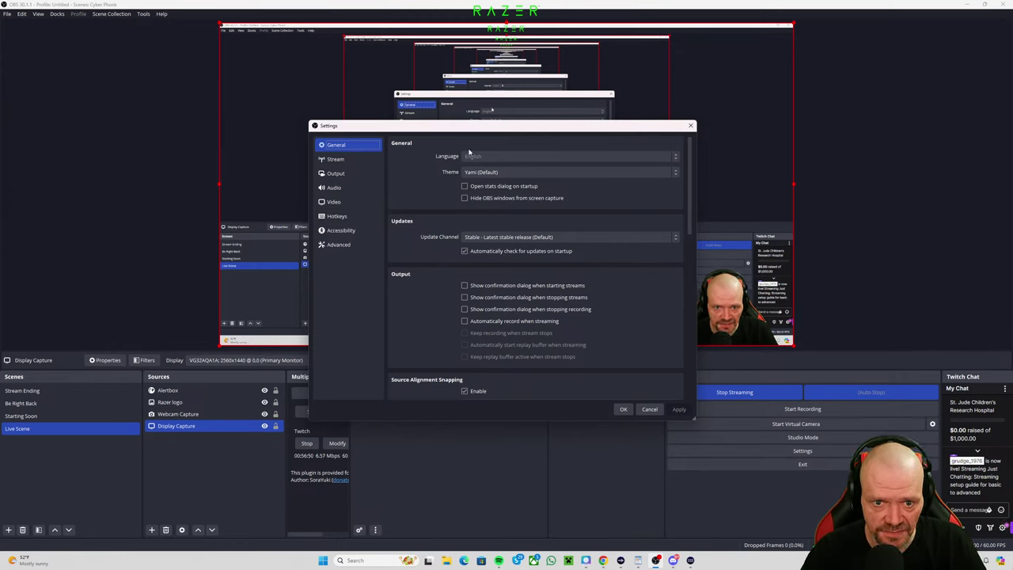
key("Down")
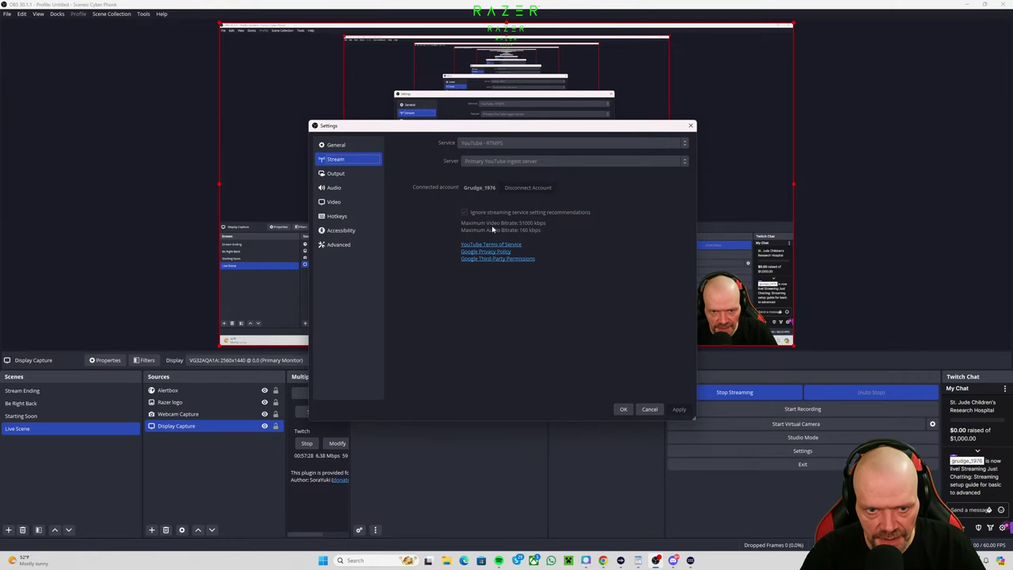
left_click(365, 148)
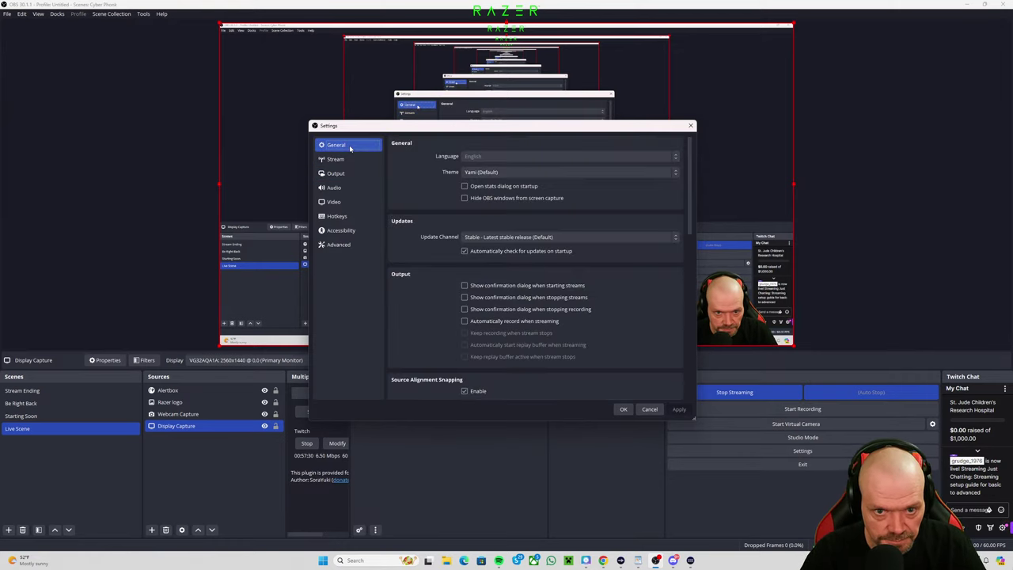
left_click(358, 161)
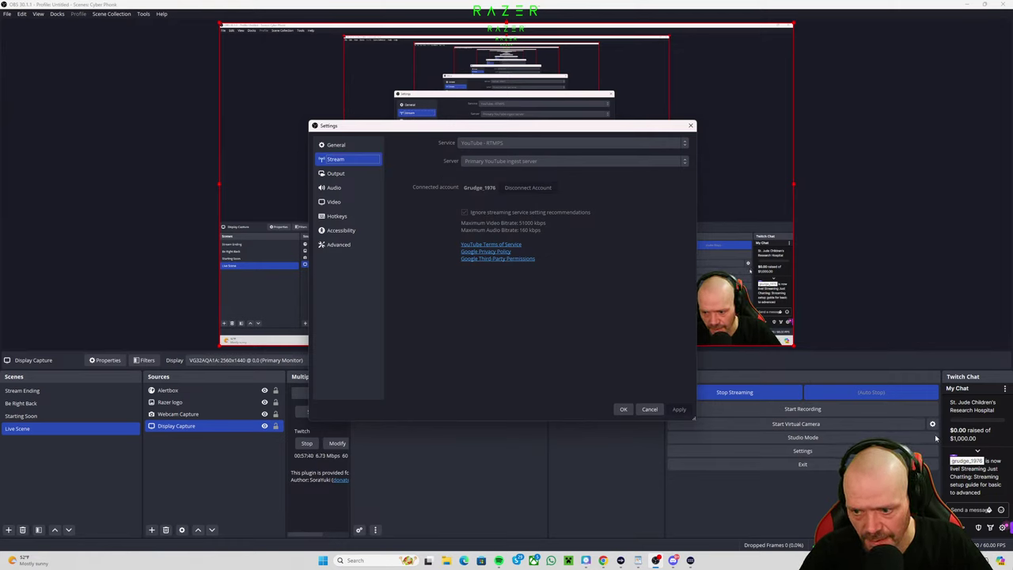
left_click(649, 410)
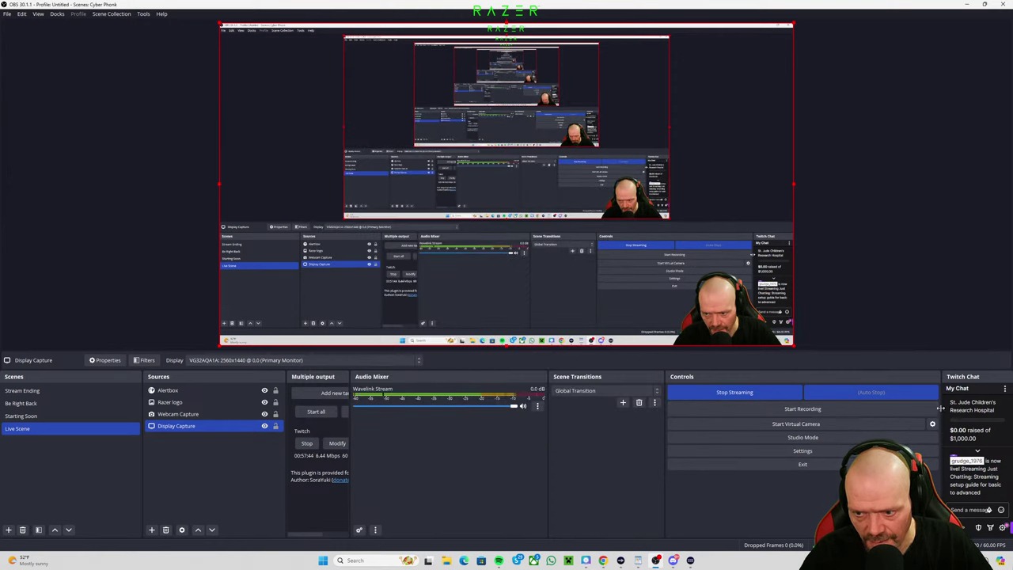
Step: Widen the Twitch Chat dock and show the Stream page of the OBS settings
left_click_drag(920, 410, 864, 424)
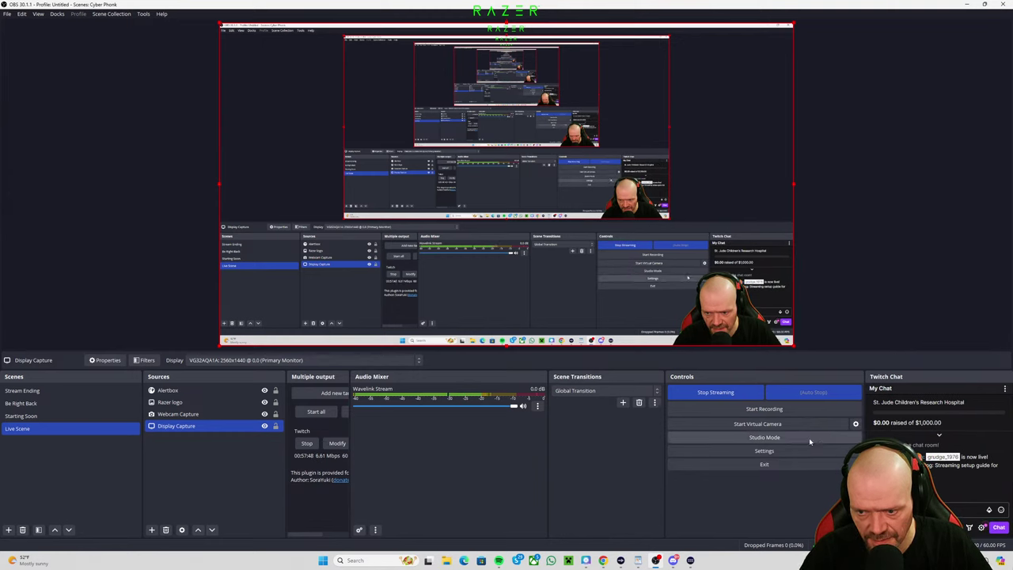
left_click(763, 449)
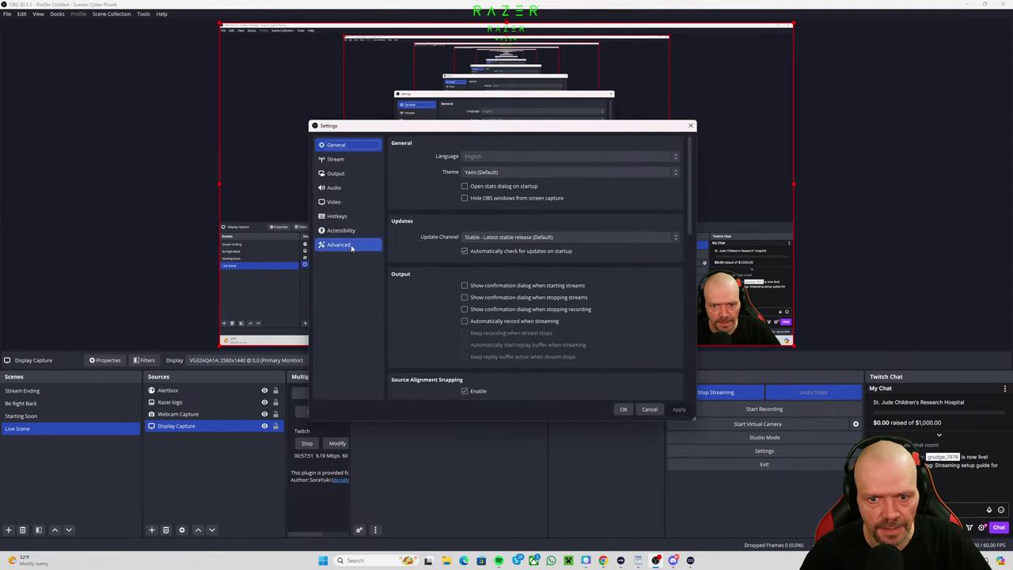
left_click(336, 159)
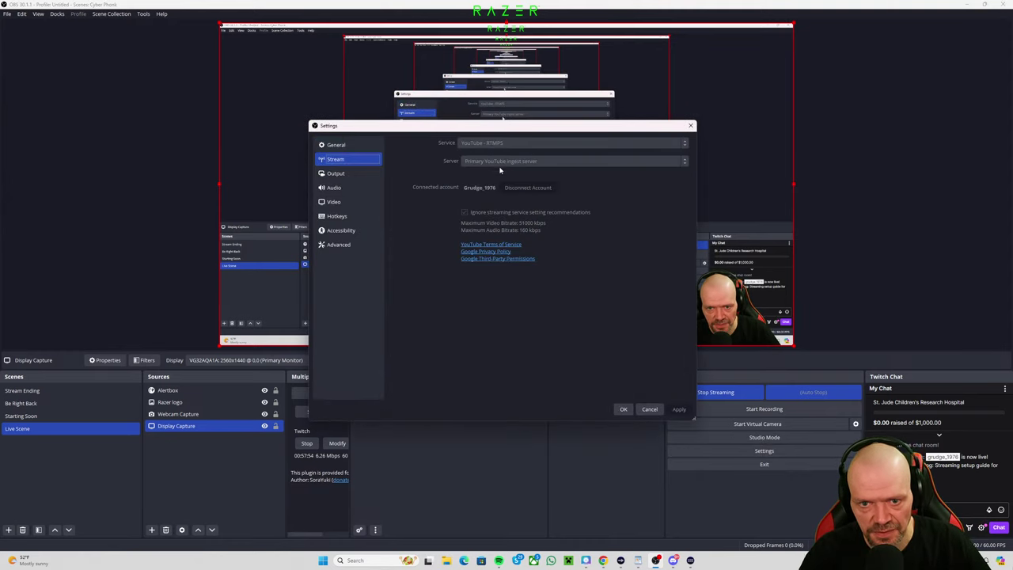
Step: Review the streaming output settings, including the keyframe interval and the available encoder presets, keeping Quality
left_click(350, 178)
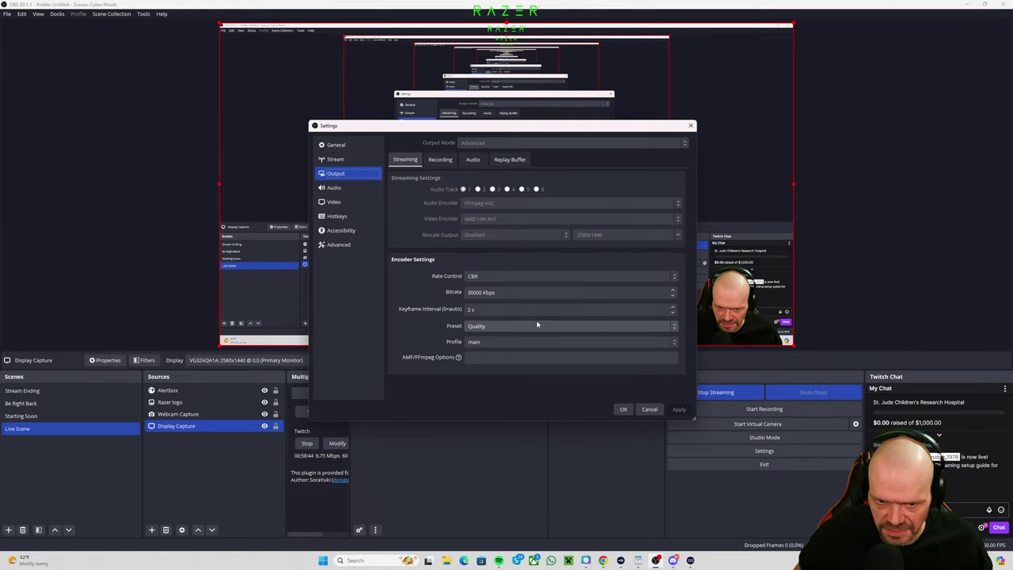
left_click(478, 310)
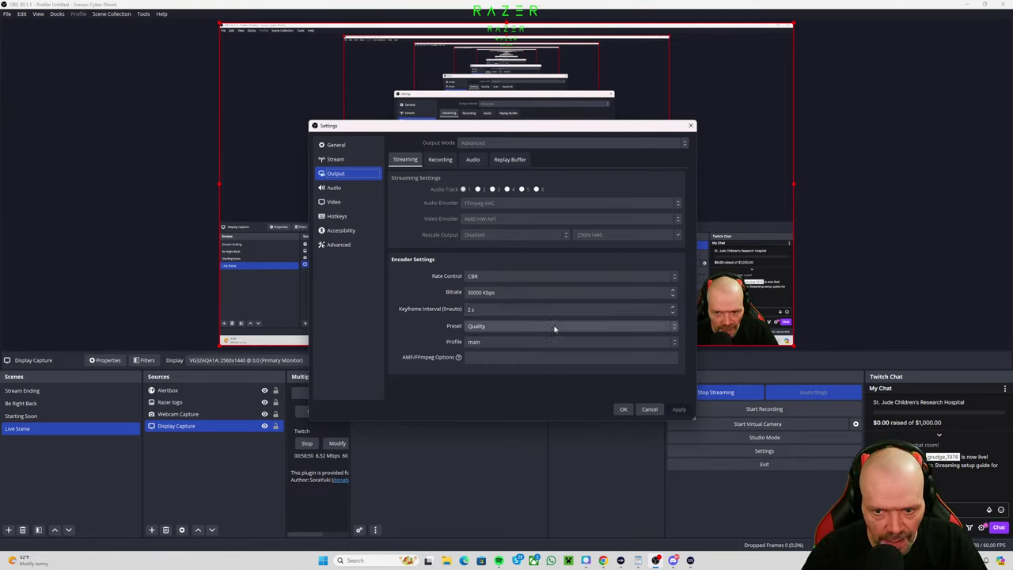
left_click(674, 326)
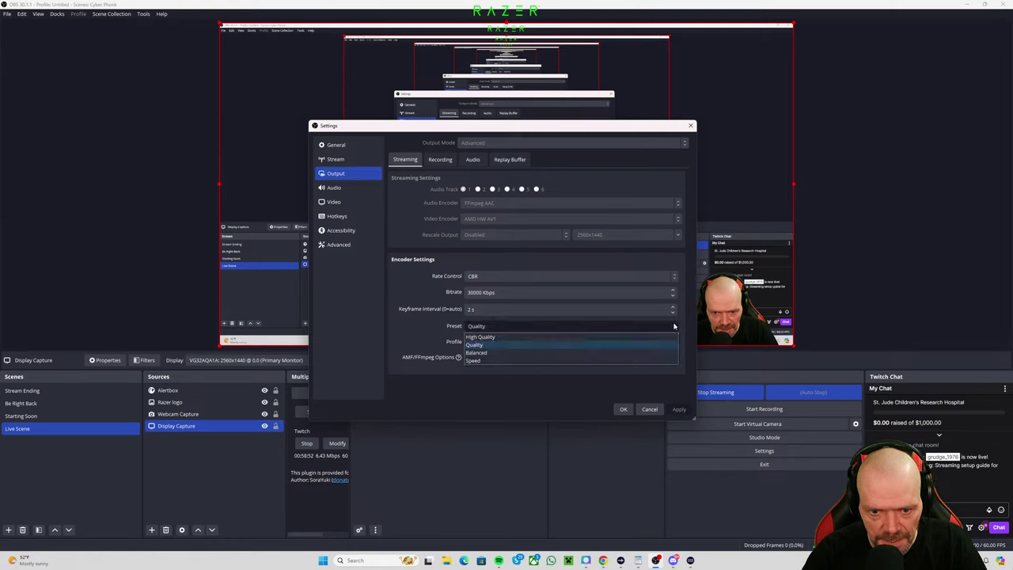
left_click(674, 326)
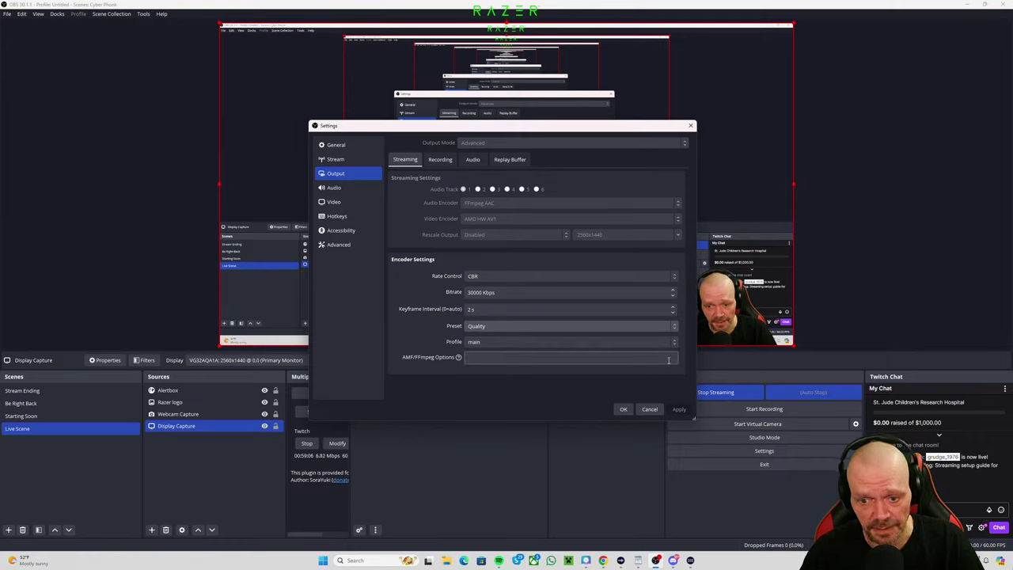
Step: Look through the Audio, Video, Hotkeys and Accessibility pages of the OBS settings
left_click(341, 190)
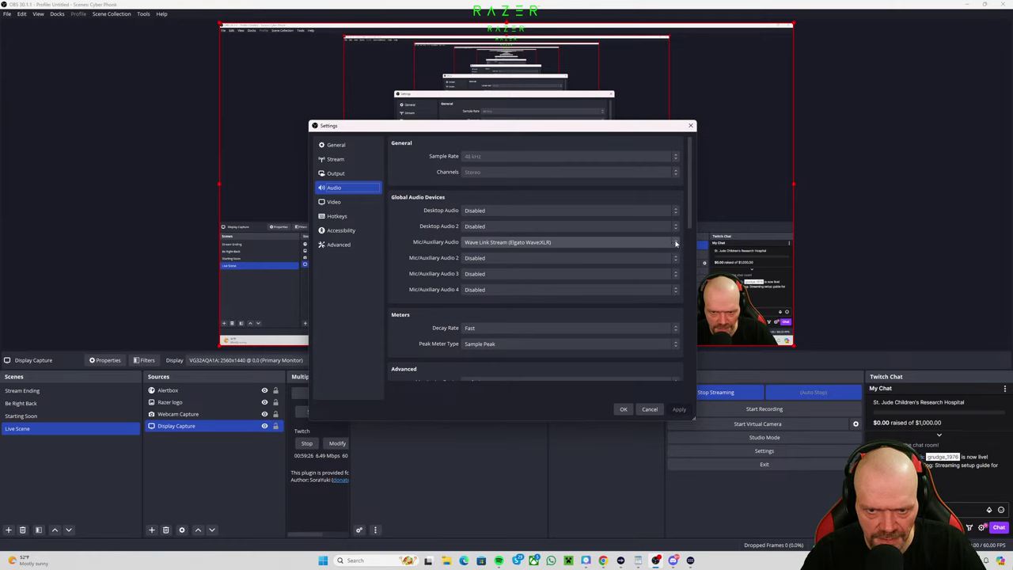
left_click(334, 202)
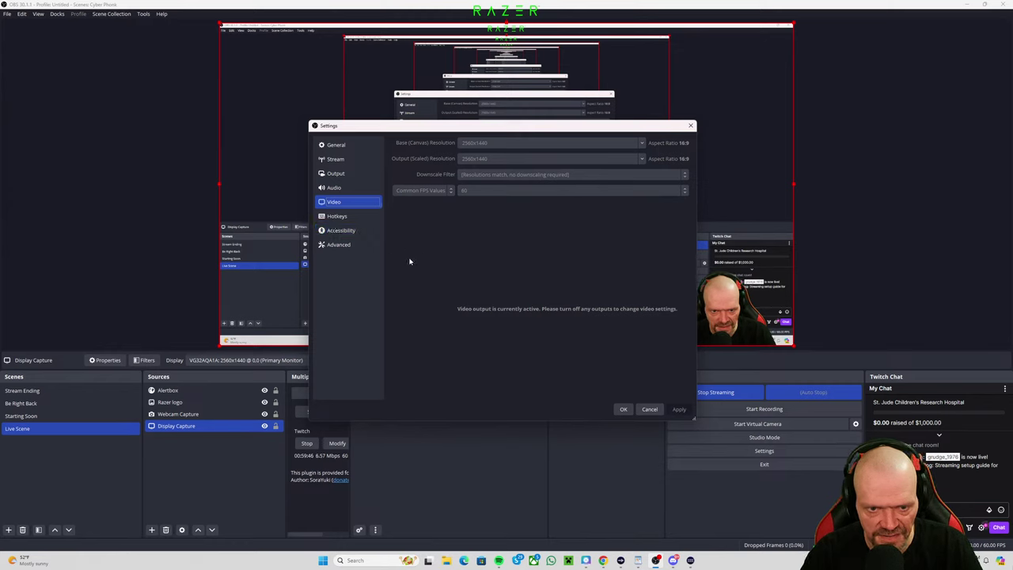
left_click(340, 216)
left_click(348, 235)
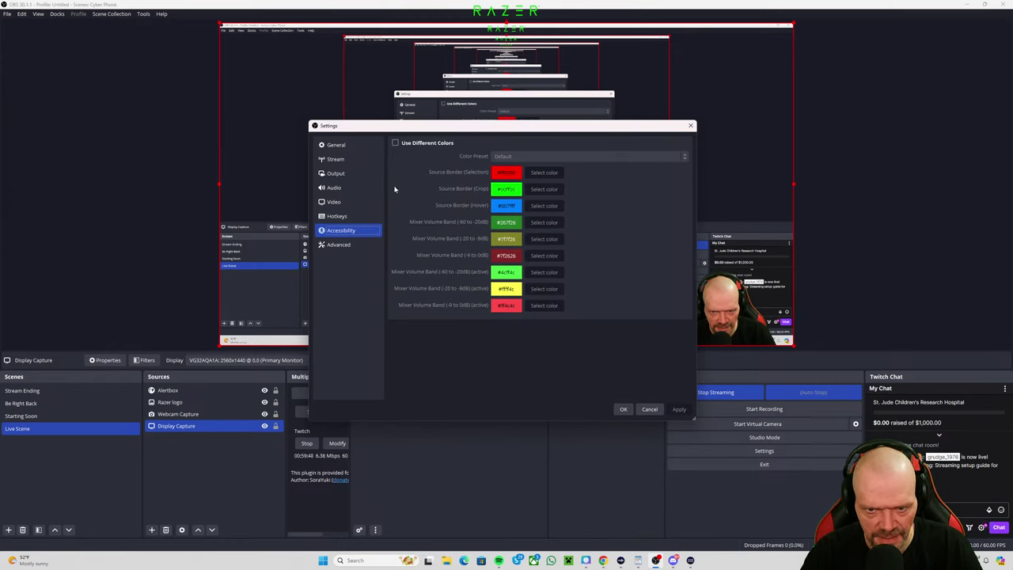
Step: Return to the Hotkeys settings and examine the list down to the Be Right Back and Live Scene entries
left_click(337, 216)
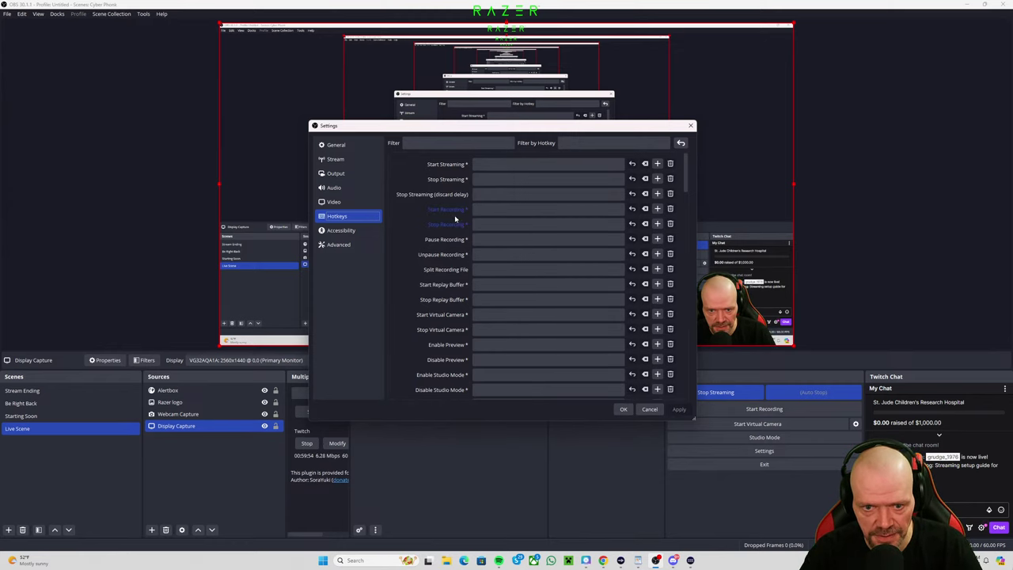
scroll(444, 319, "down", 4)
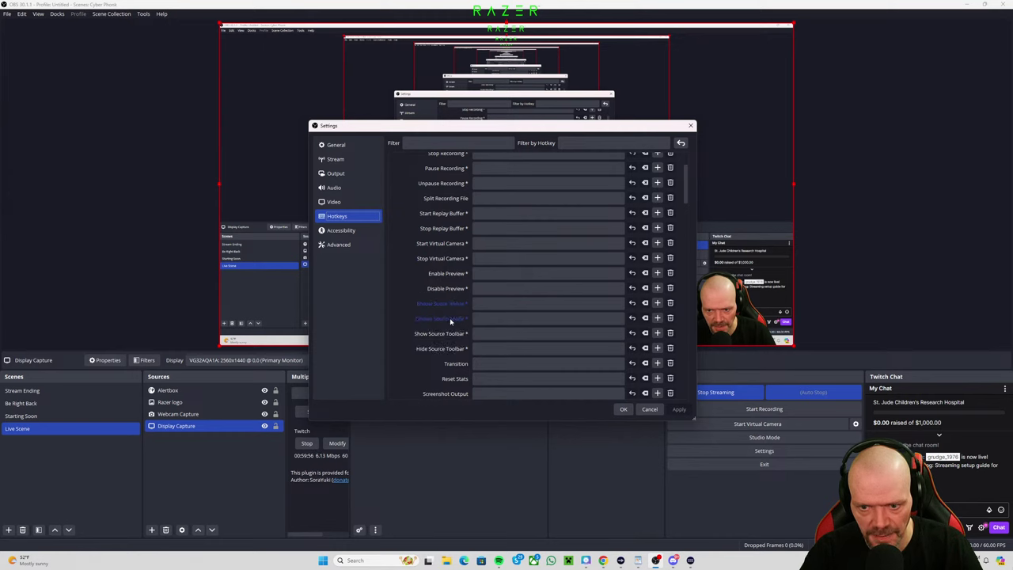
scroll(449, 320, "down", 3)
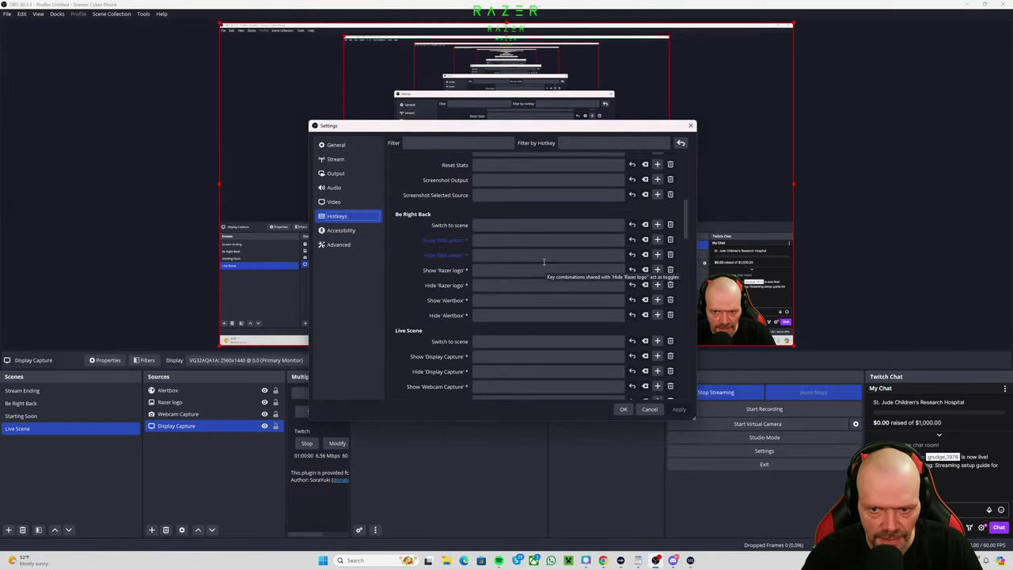
Step: Look back through the Hotkeys list up to Start Streaming and show the Accessibility settings
scroll(461, 323, "up", 7)
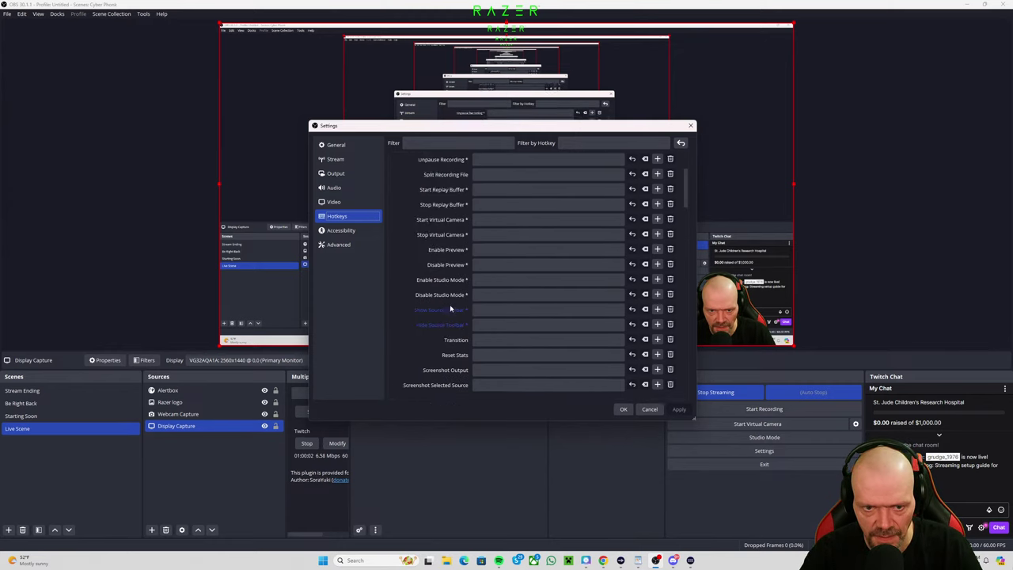
scroll(467, 248, "up", 3)
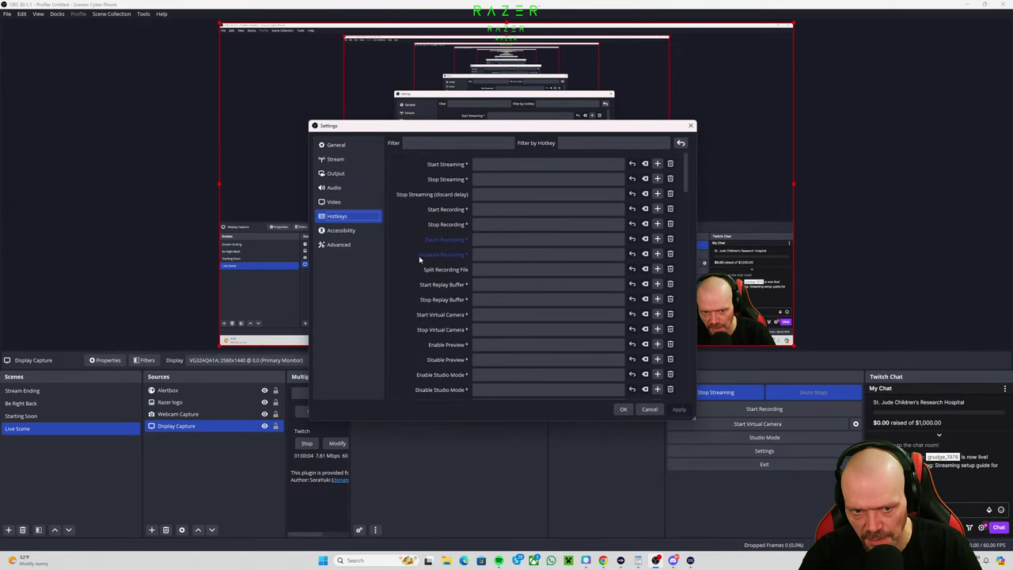
left_click(344, 230)
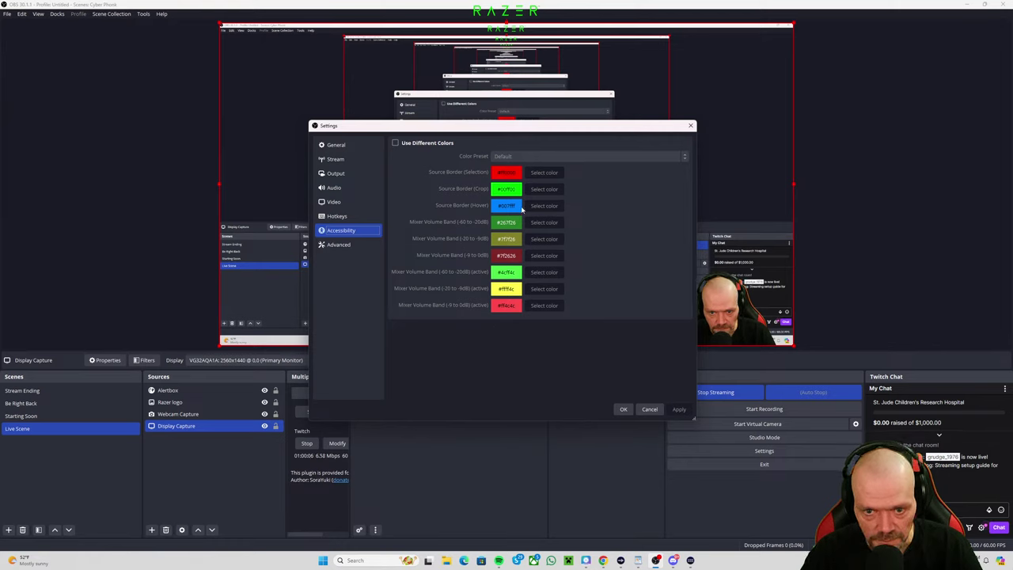
Step: Review the Advanced settings from process priority through recording, stream delay, reconnect and network options, and close the settings
left_click(348, 245)
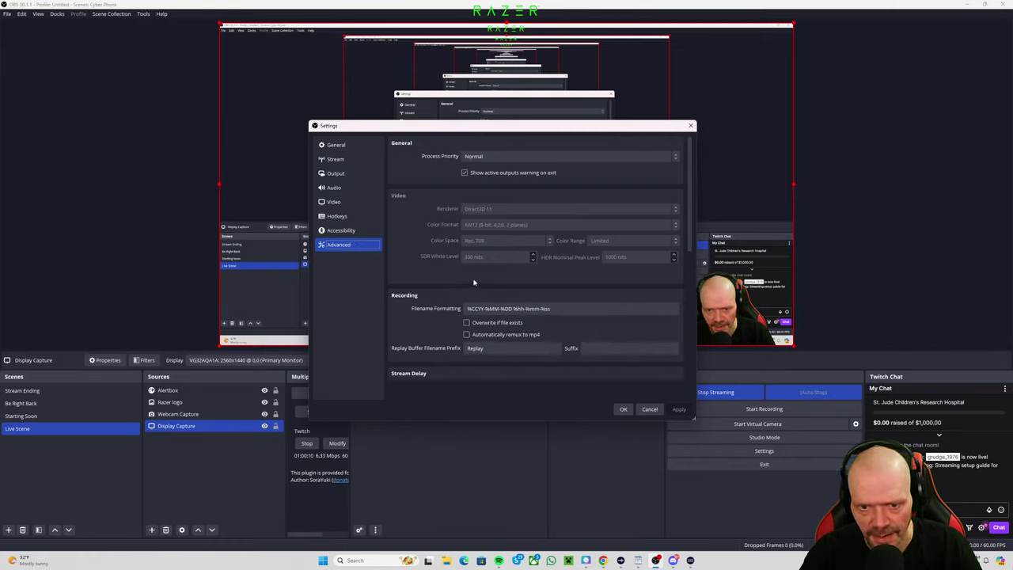
scroll(605, 225, "down", 3)
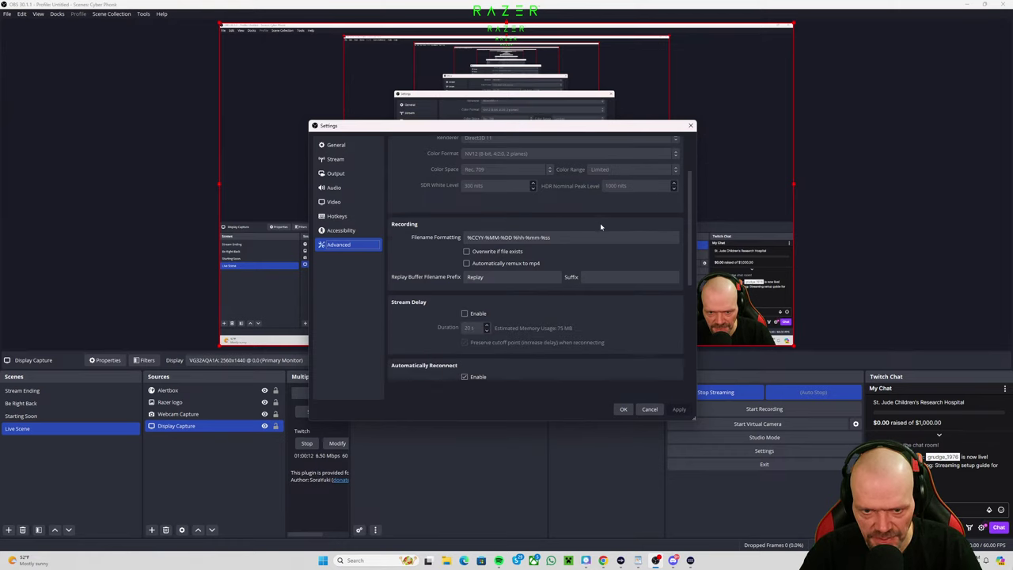
scroll(600, 227, "down", 3)
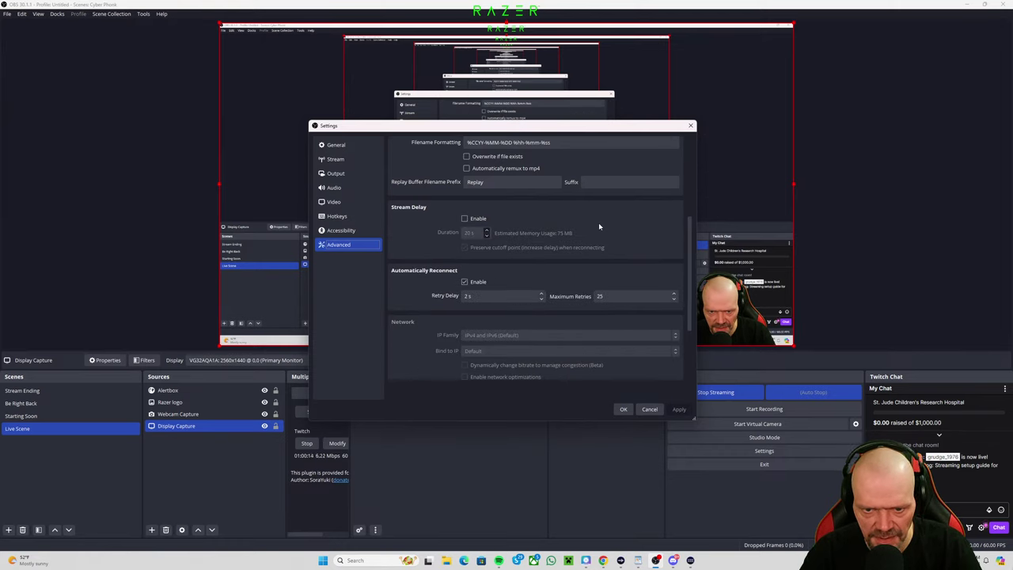
scroll(598, 228, "down", 3)
scroll(593, 229, "down", 1)
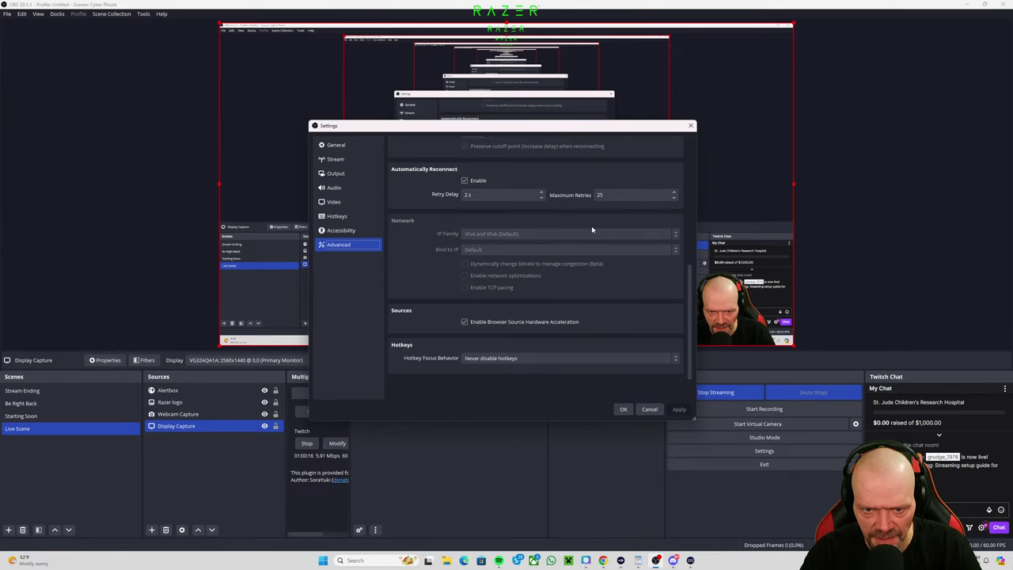
scroll(591, 225, "up", 8)
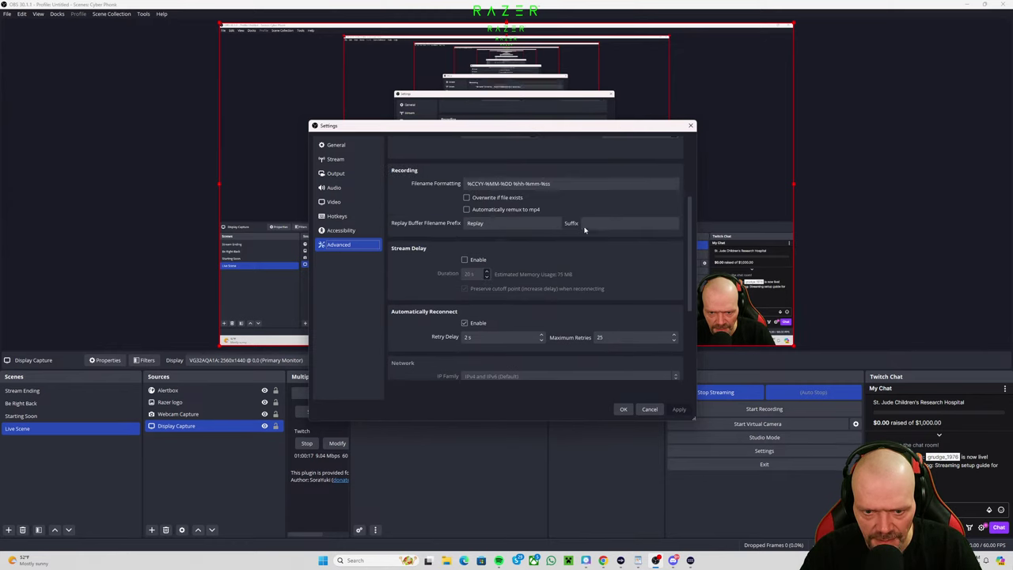
left_click(625, 409)
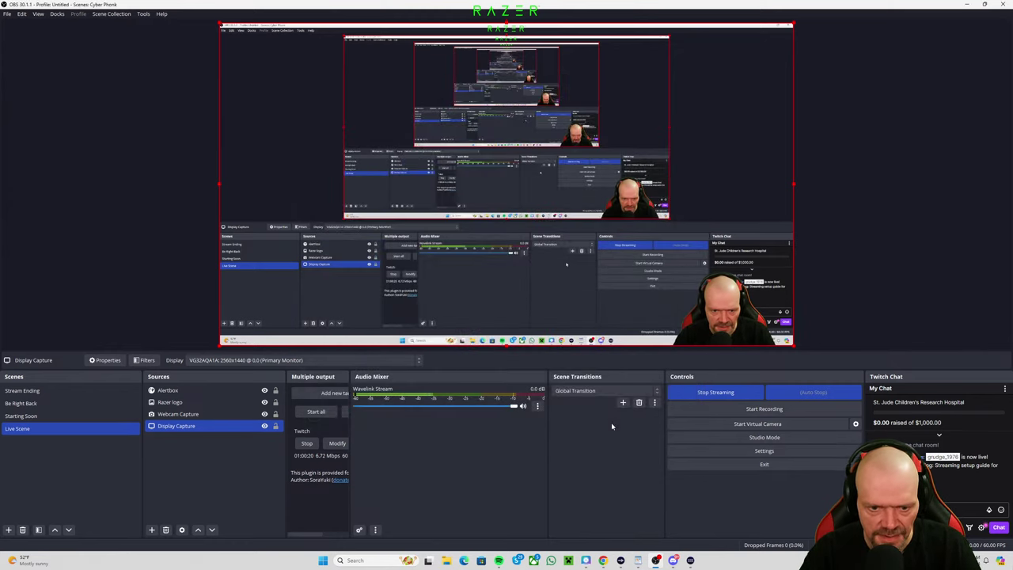
Step: Widen the Multiple output dock until its target controls fit fully, keeping Display Capture as the selected source
left_click(282, 389)
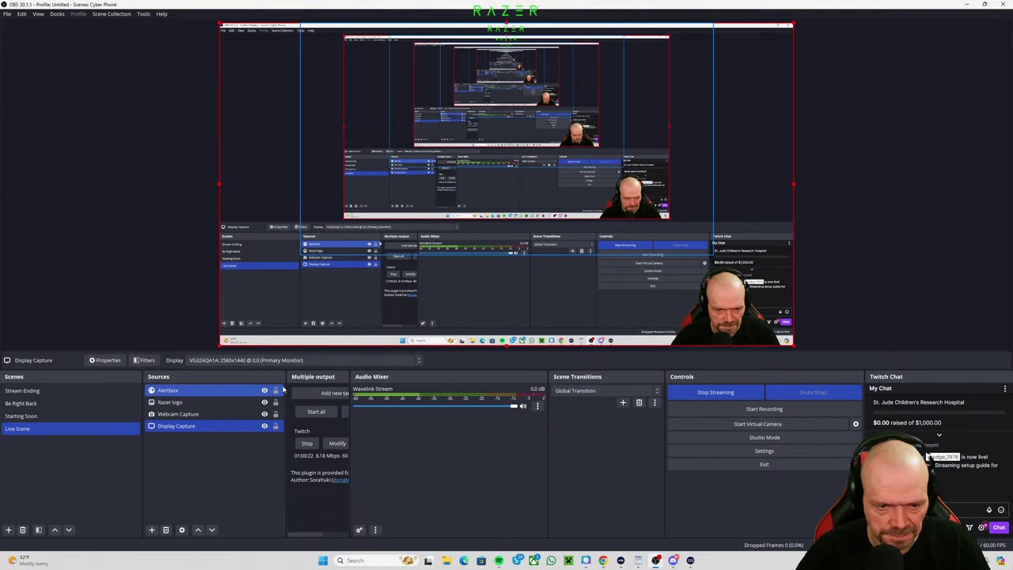
left_click(282, 427)
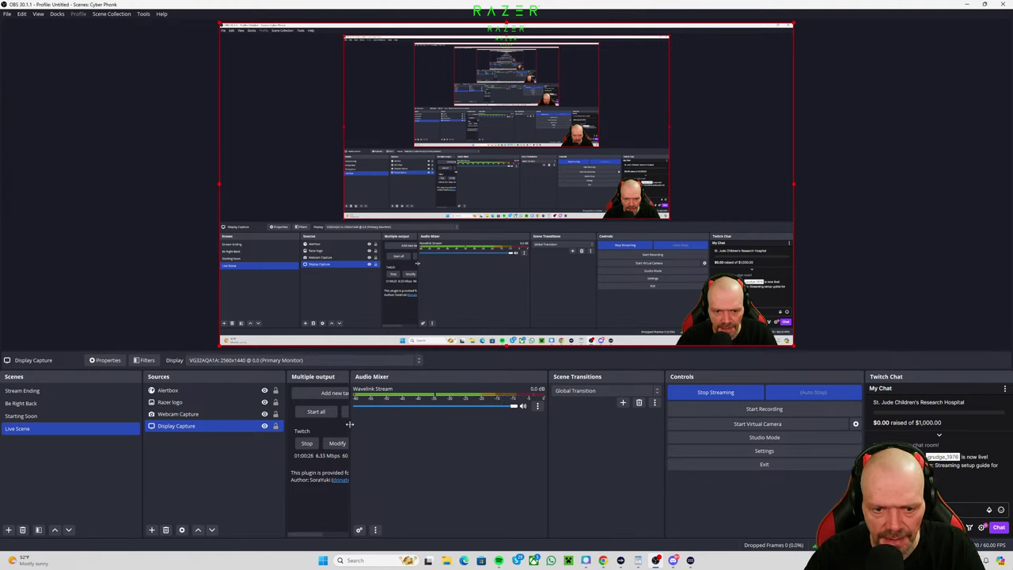
left_click_drag(349, 423, 408, 426)
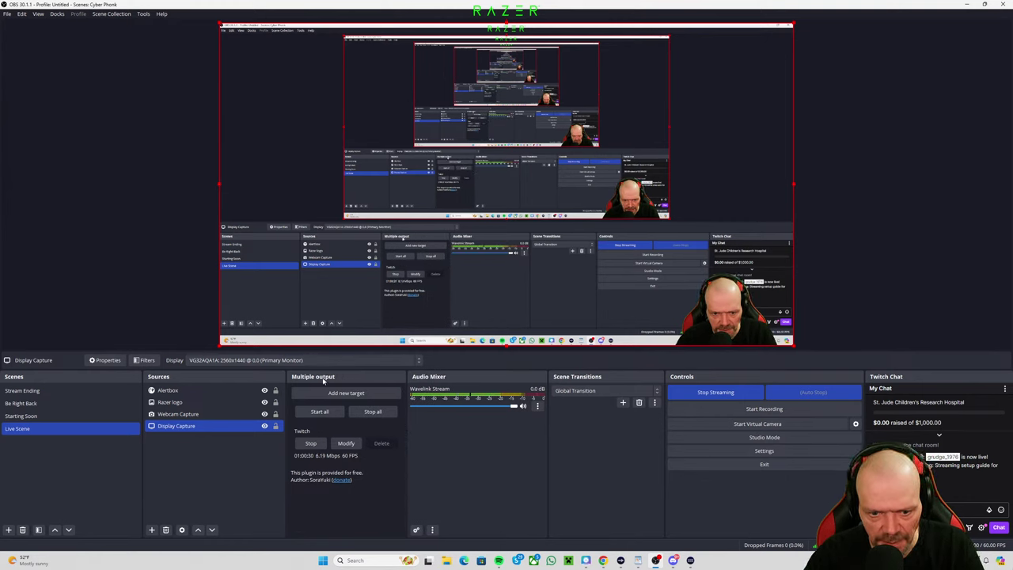
Step: Review the Twitch target's streaming settings and its CPU usage presets, keep slow, and accept the dialog
left_click(345, 444)
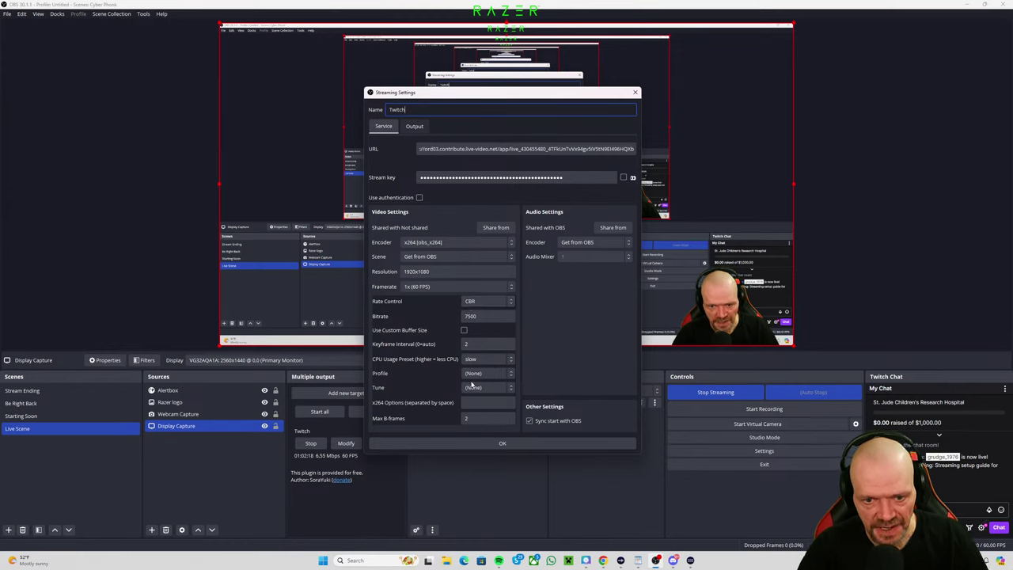
left_click(512, 360)
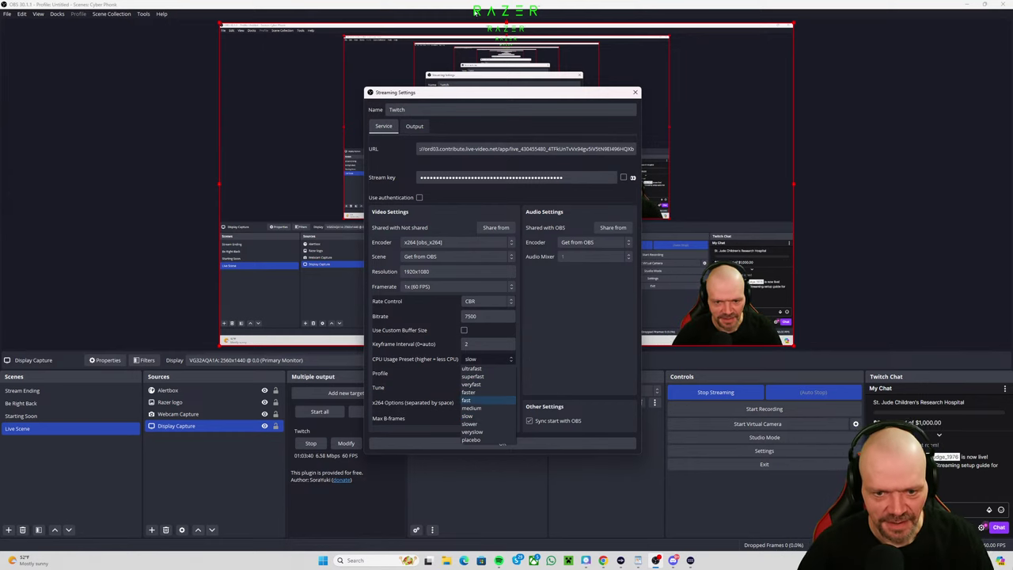
left_click(471, 416)
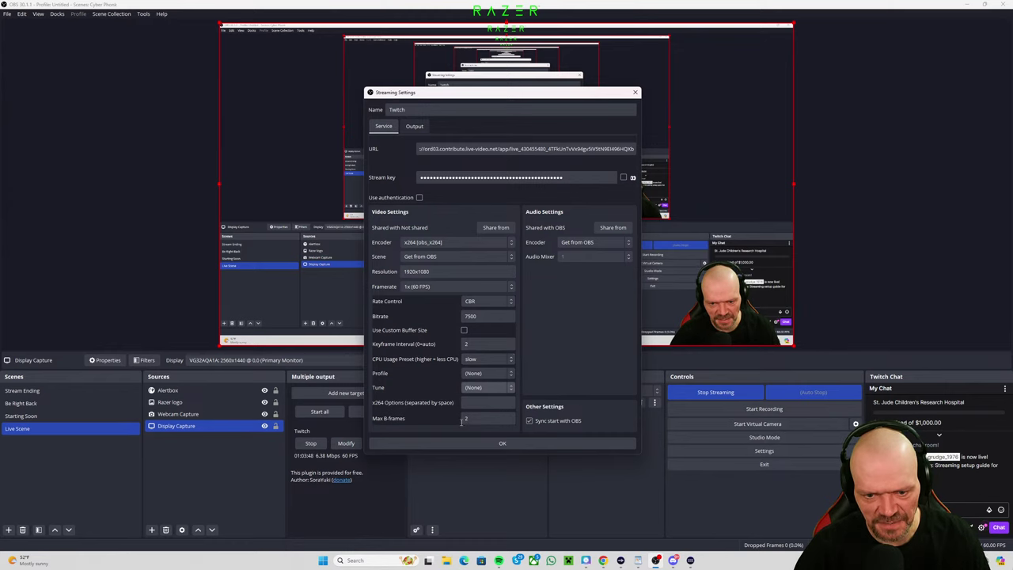
left_click(502, 445)
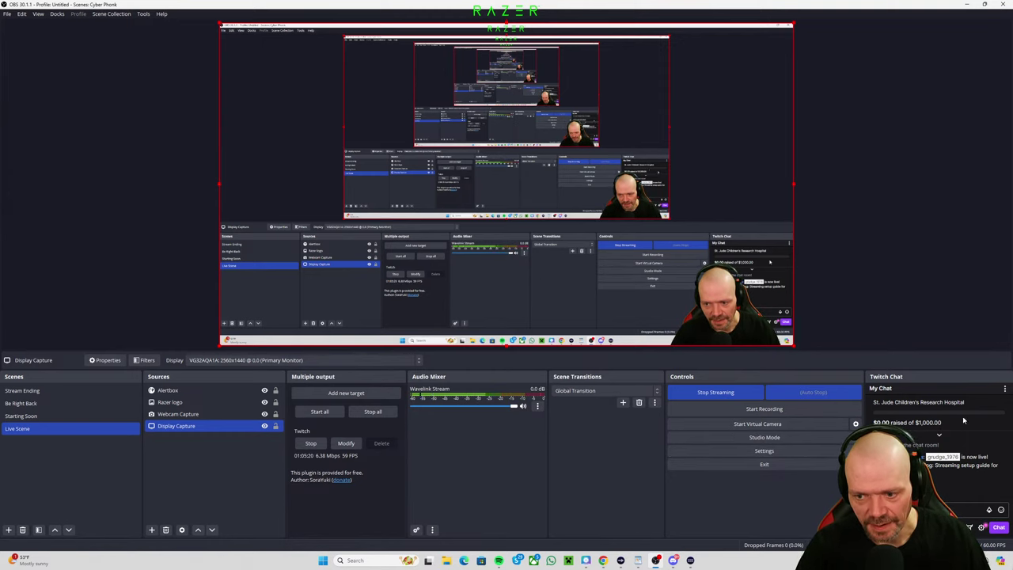
Step: Compare the main OBS Output encoder settings with the Stream service page, and close the settings
left_click(764, 451)
left_click(354, 174)
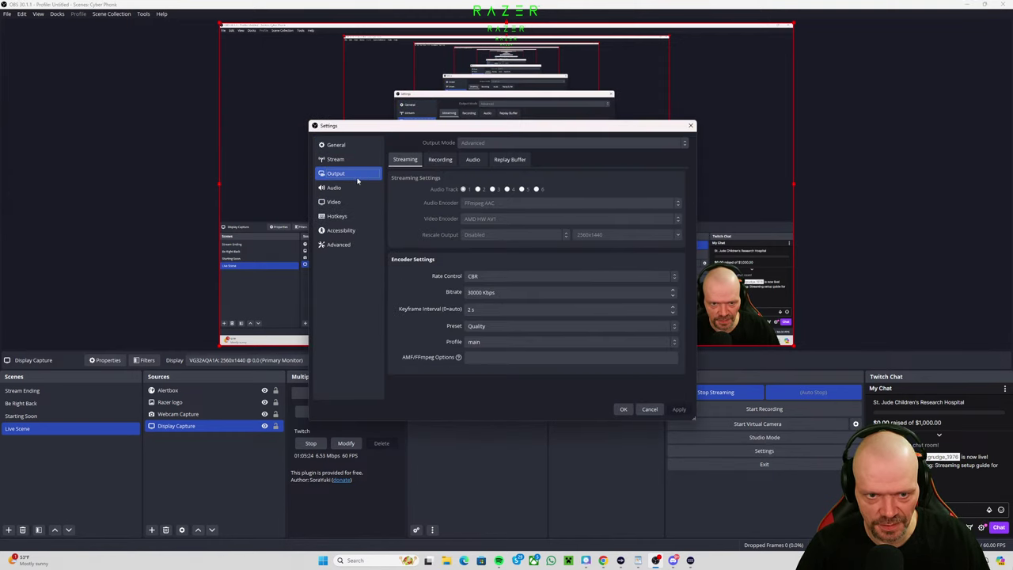
left_click(348, 159)
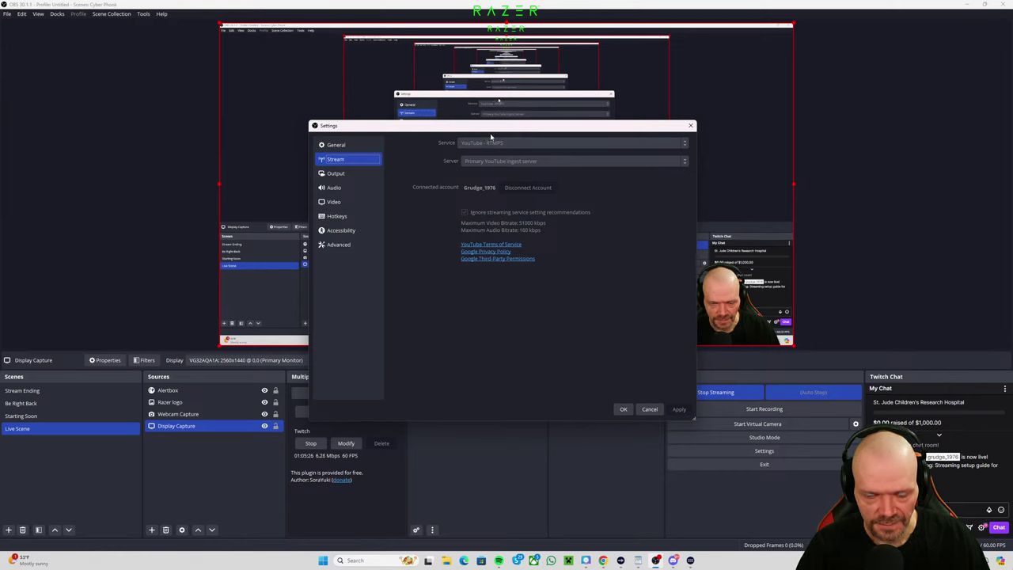
left_click(348, 174)
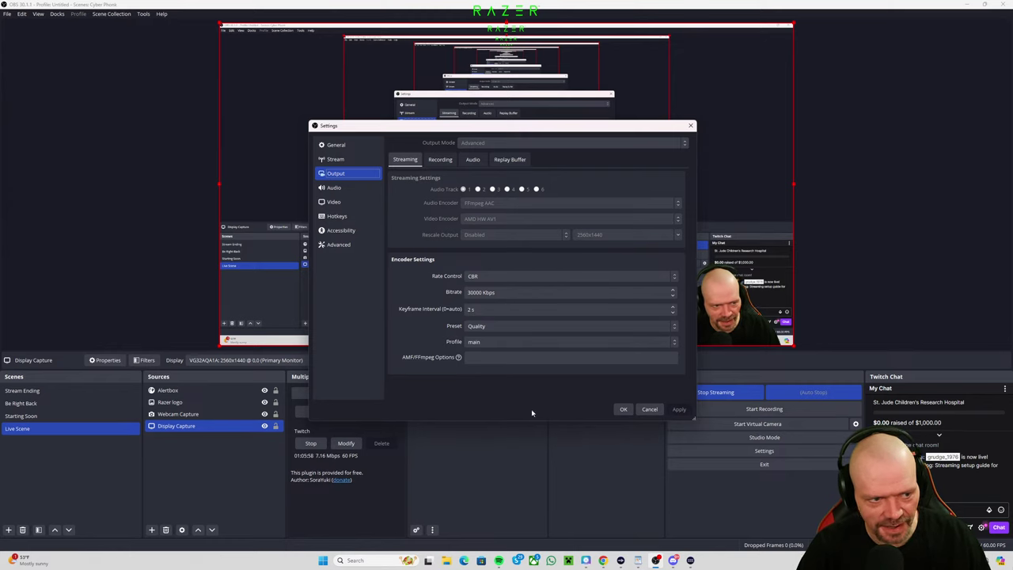
left_click(622, 409)
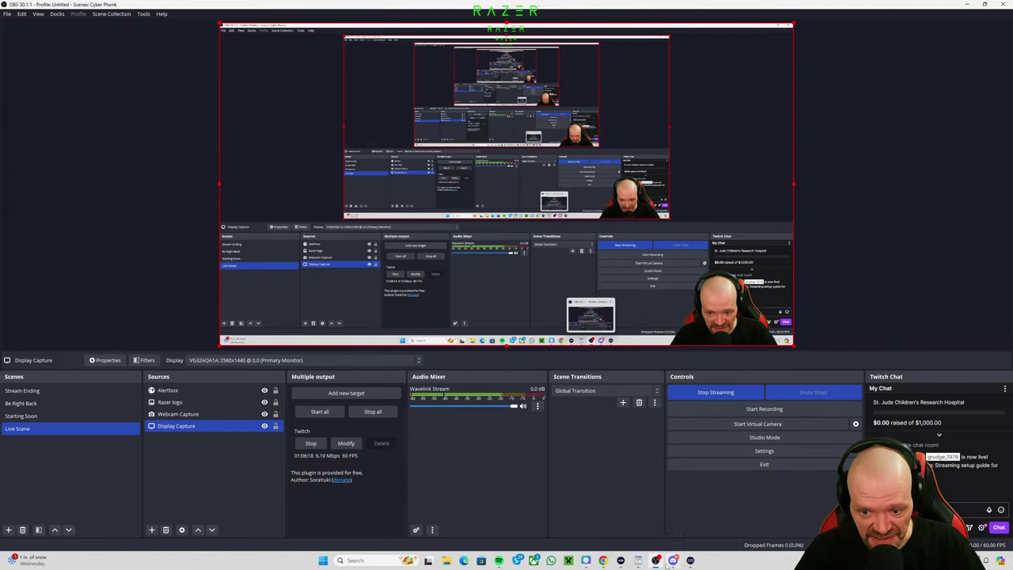
Step: Shrink the maximized OBS window to uncover the WordPad notes behind it
mouse_move(655, 561)
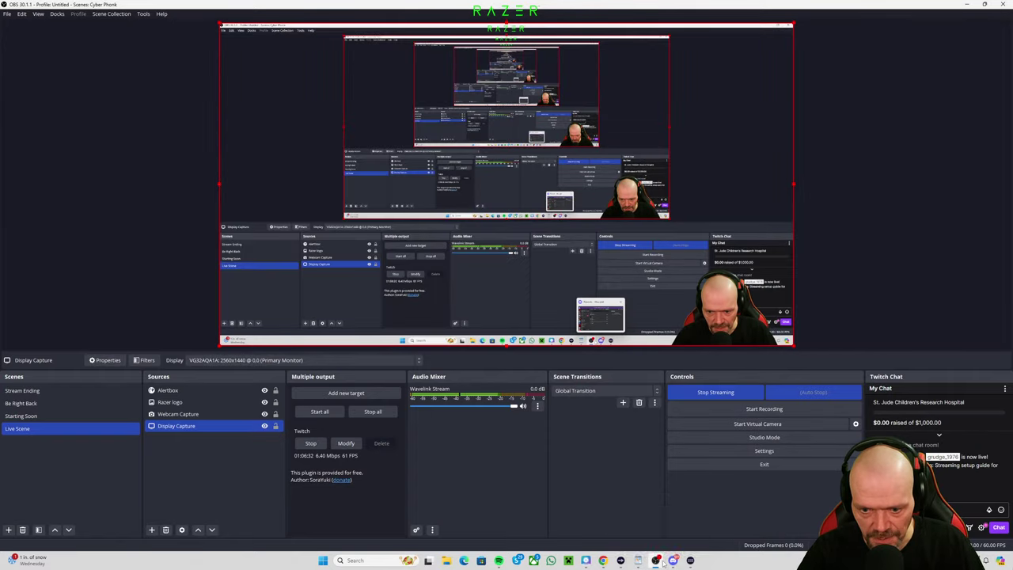
key("super+Down")
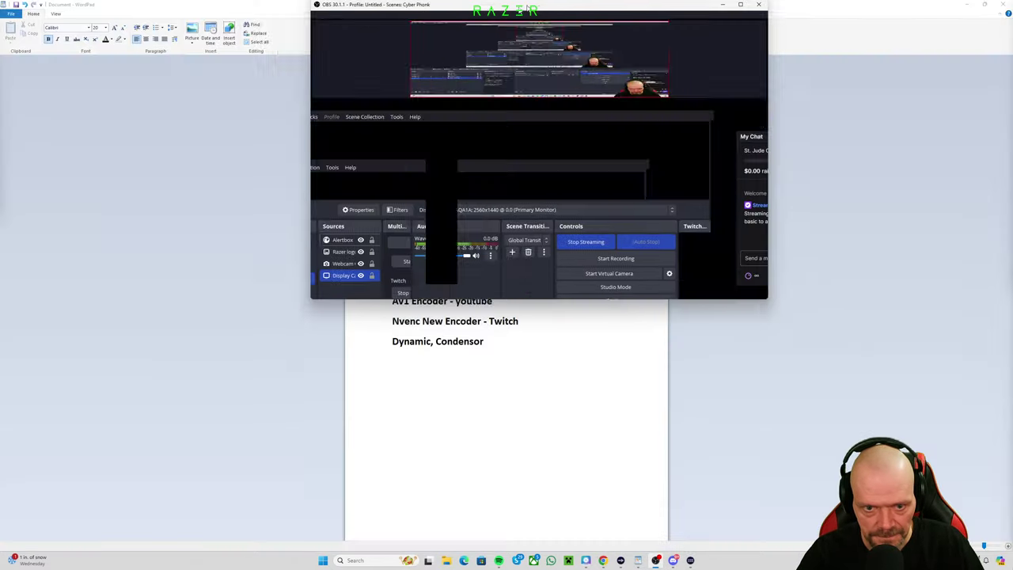